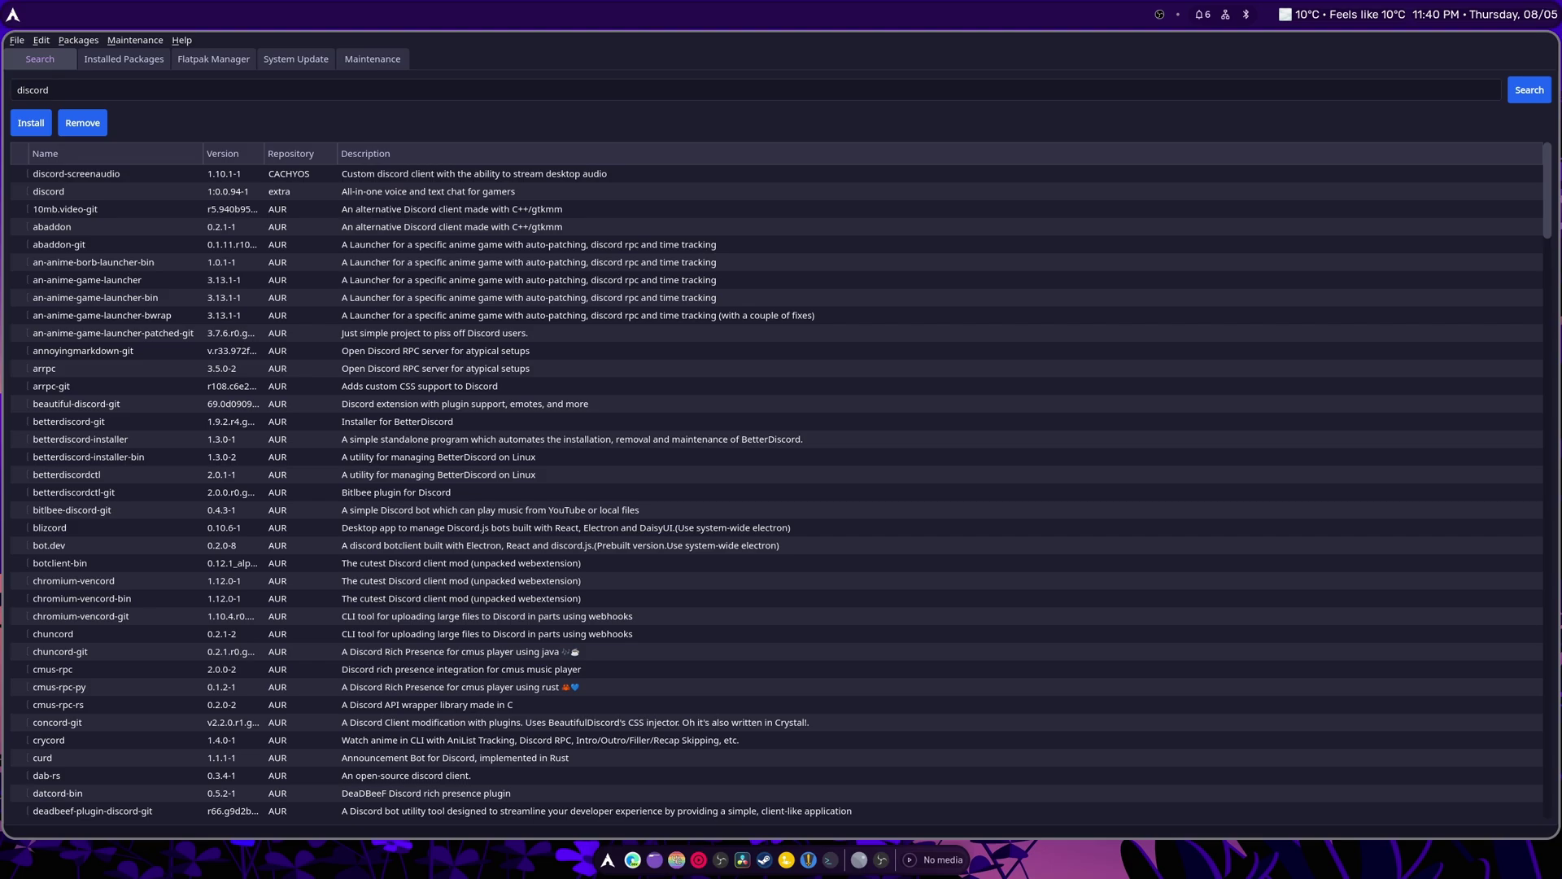
Open and close the application launcher, then scroll the discord search results
left_click(606, 865)
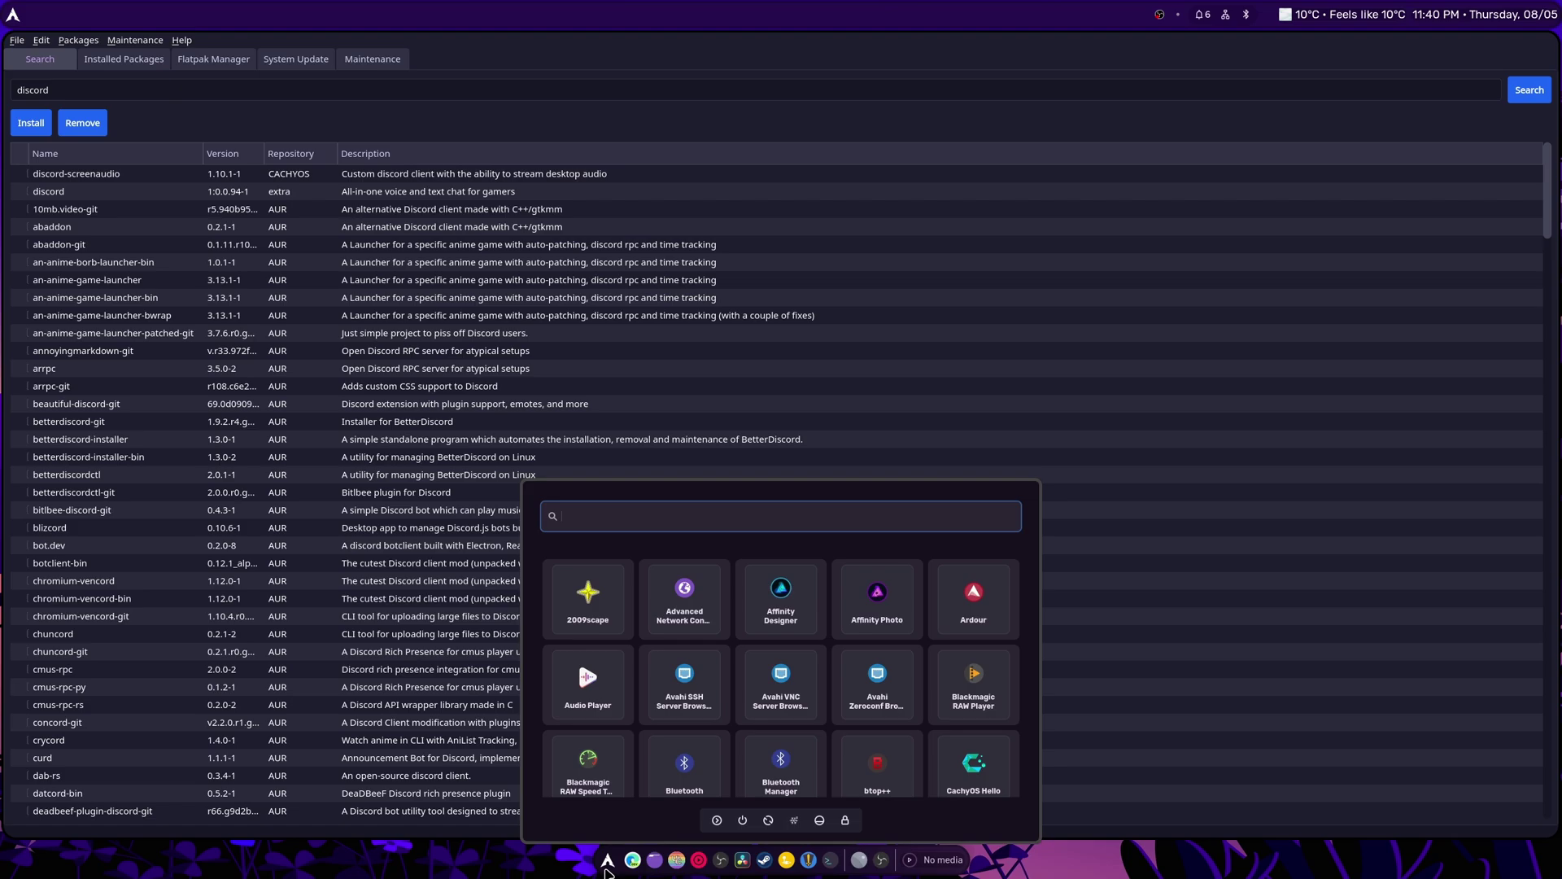
left_click(607, 864)
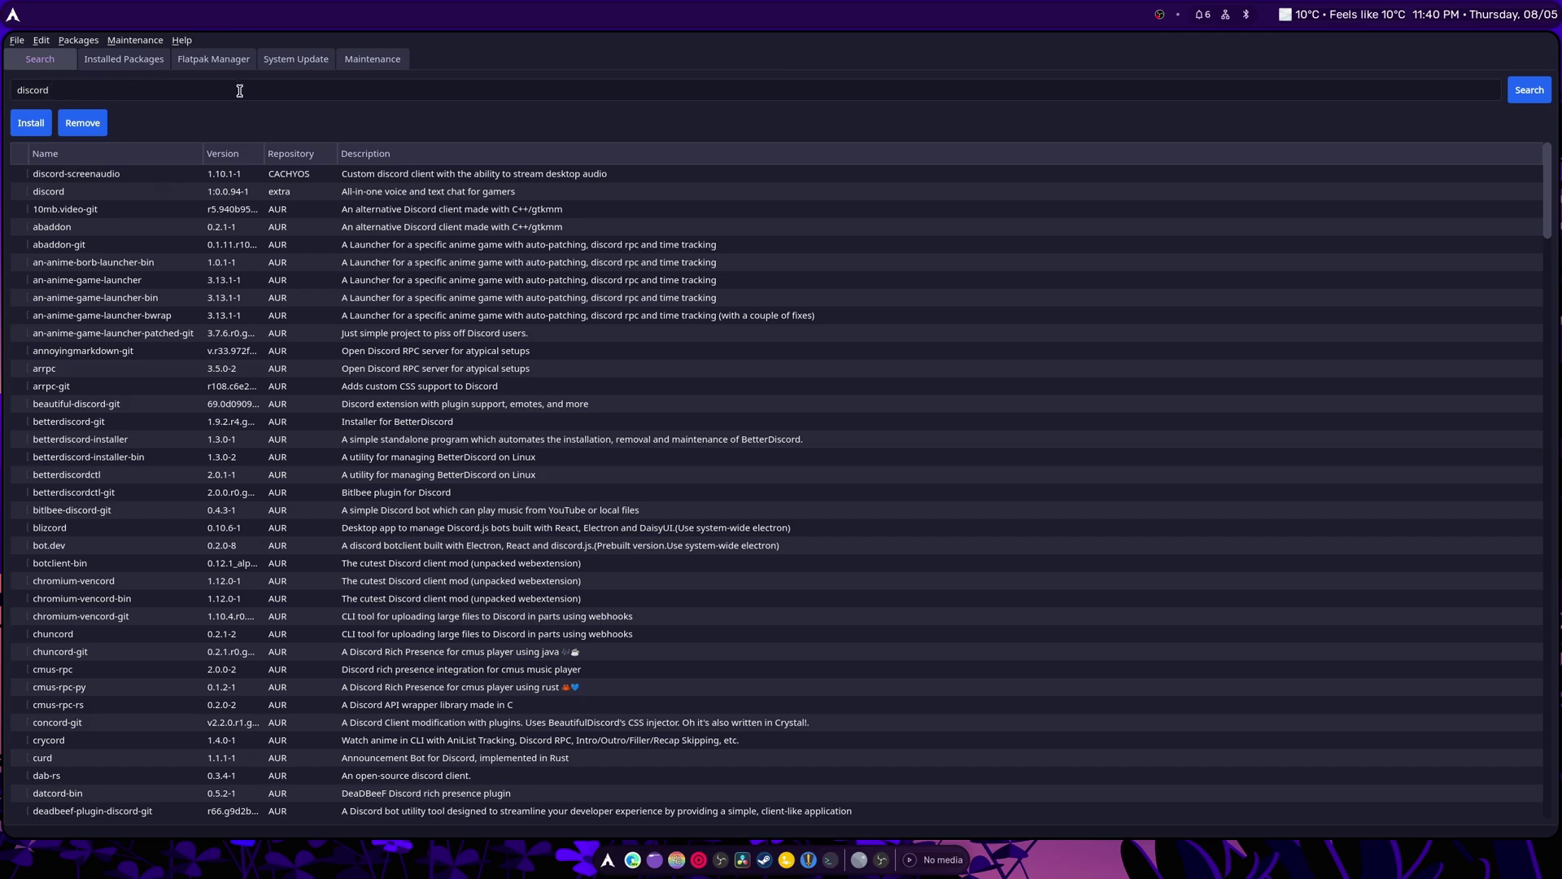
scroll(303, 427, "down", 5)
scroll(272, 453, "up", 5)
scroll(326, 511, "down", 20)
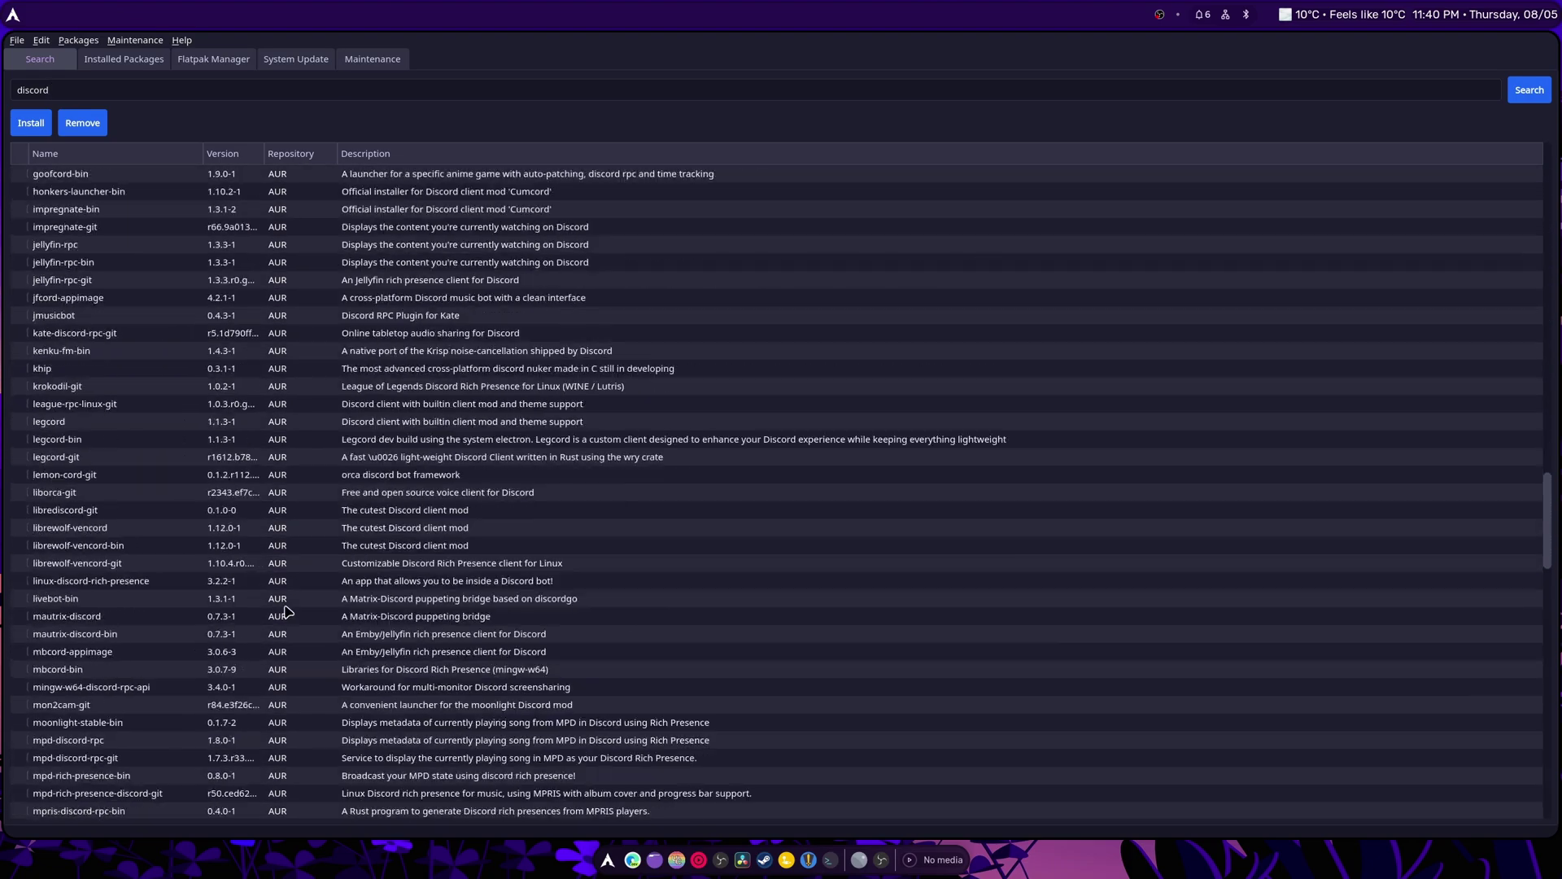
scroll(287, 612, "down", 20)
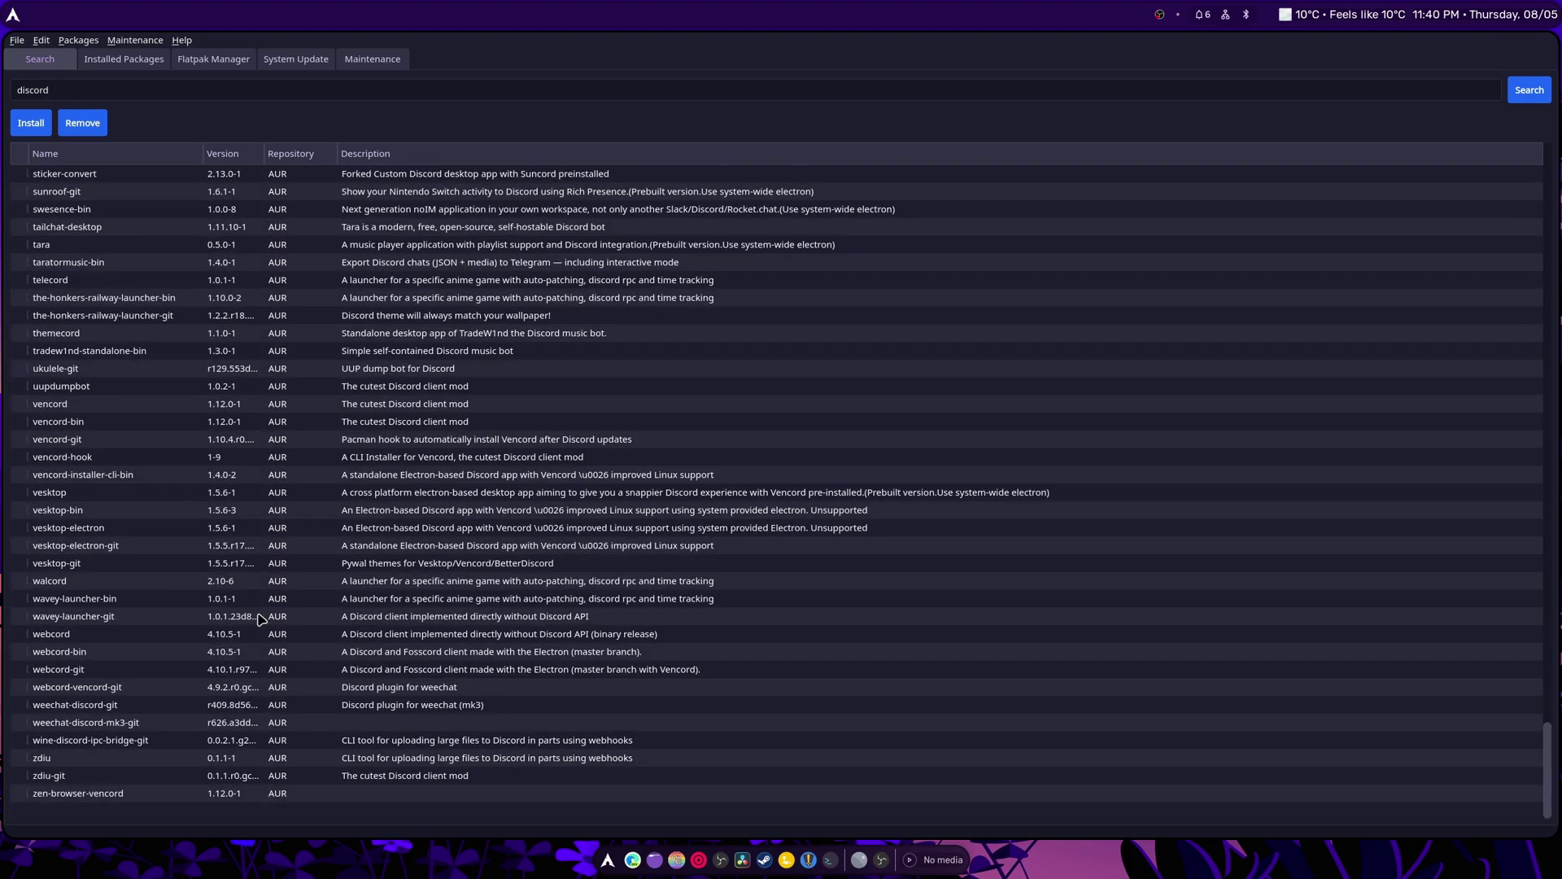
Switch to Installed Packages and scroll through the locally installed packages
left_click(124, 61)
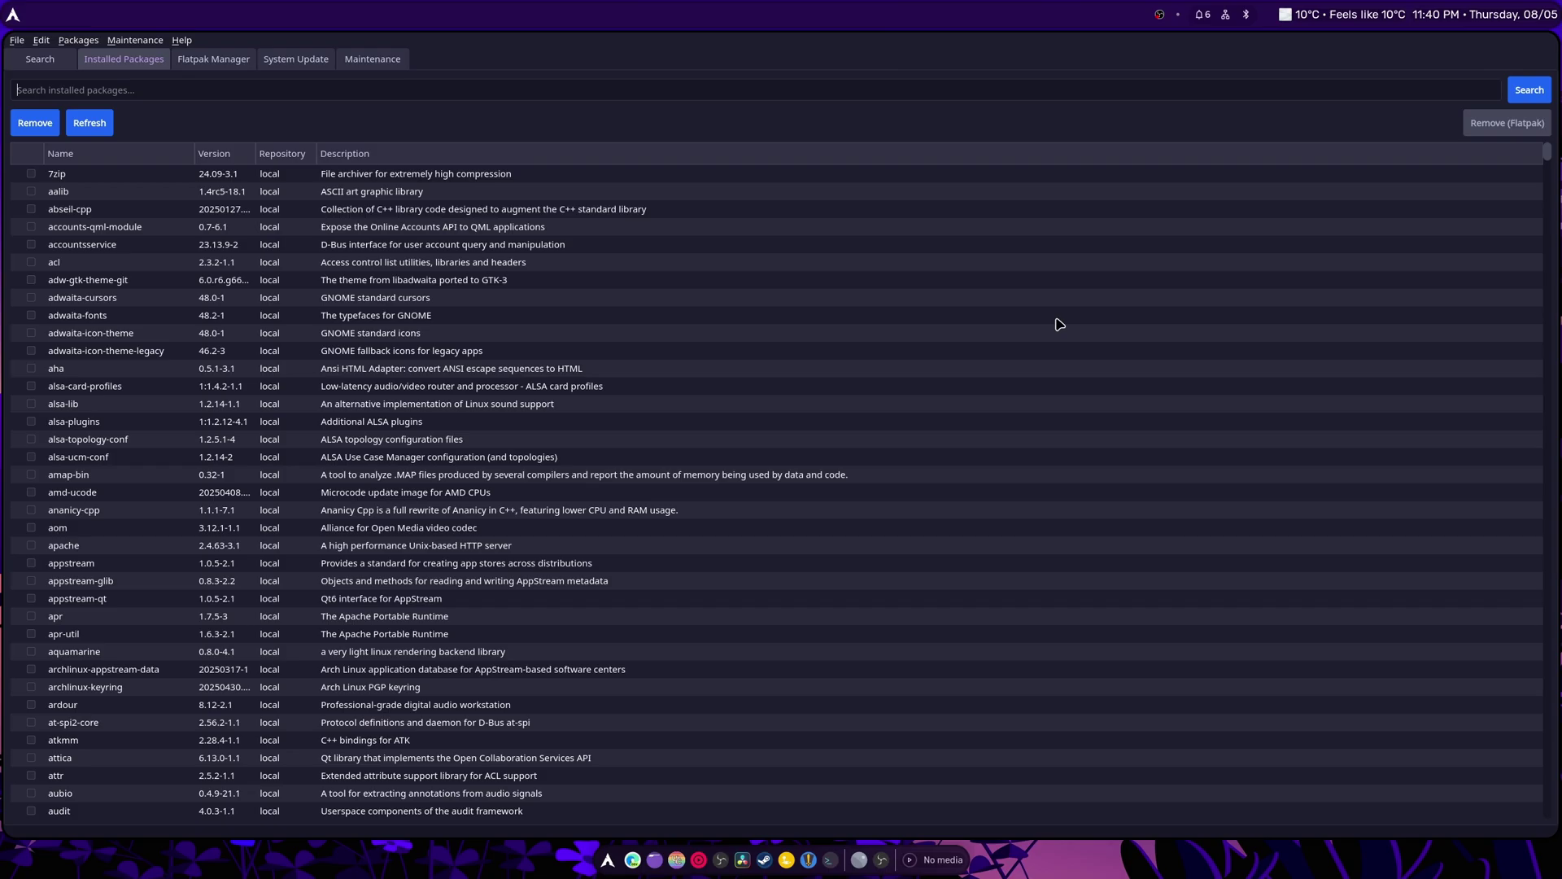
scroll(193, 612, "down", 13)
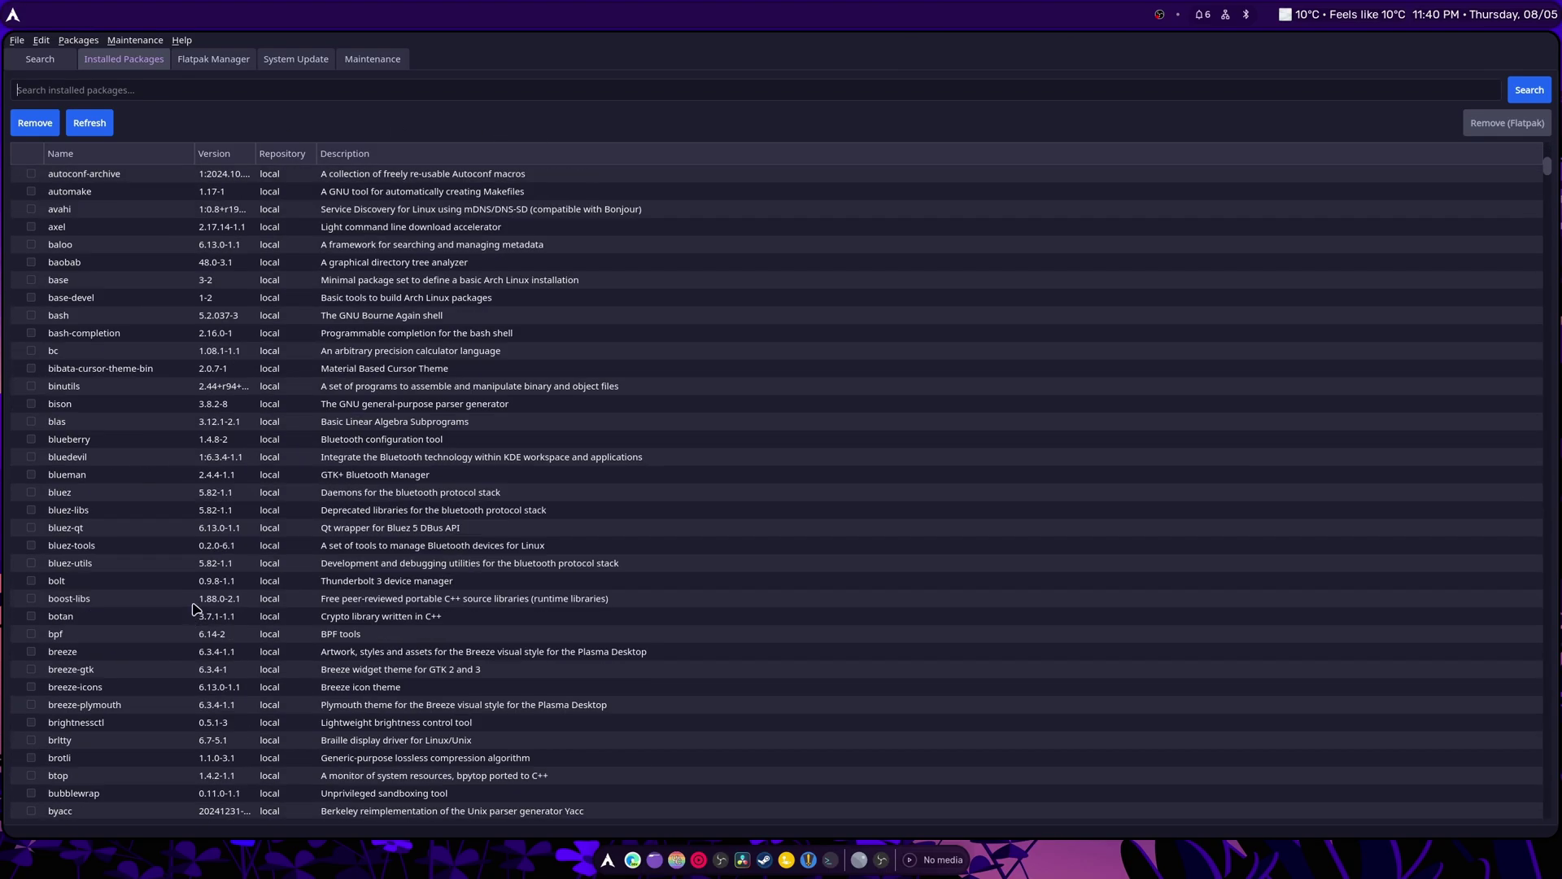
scroll(193, 609, "down", 20)
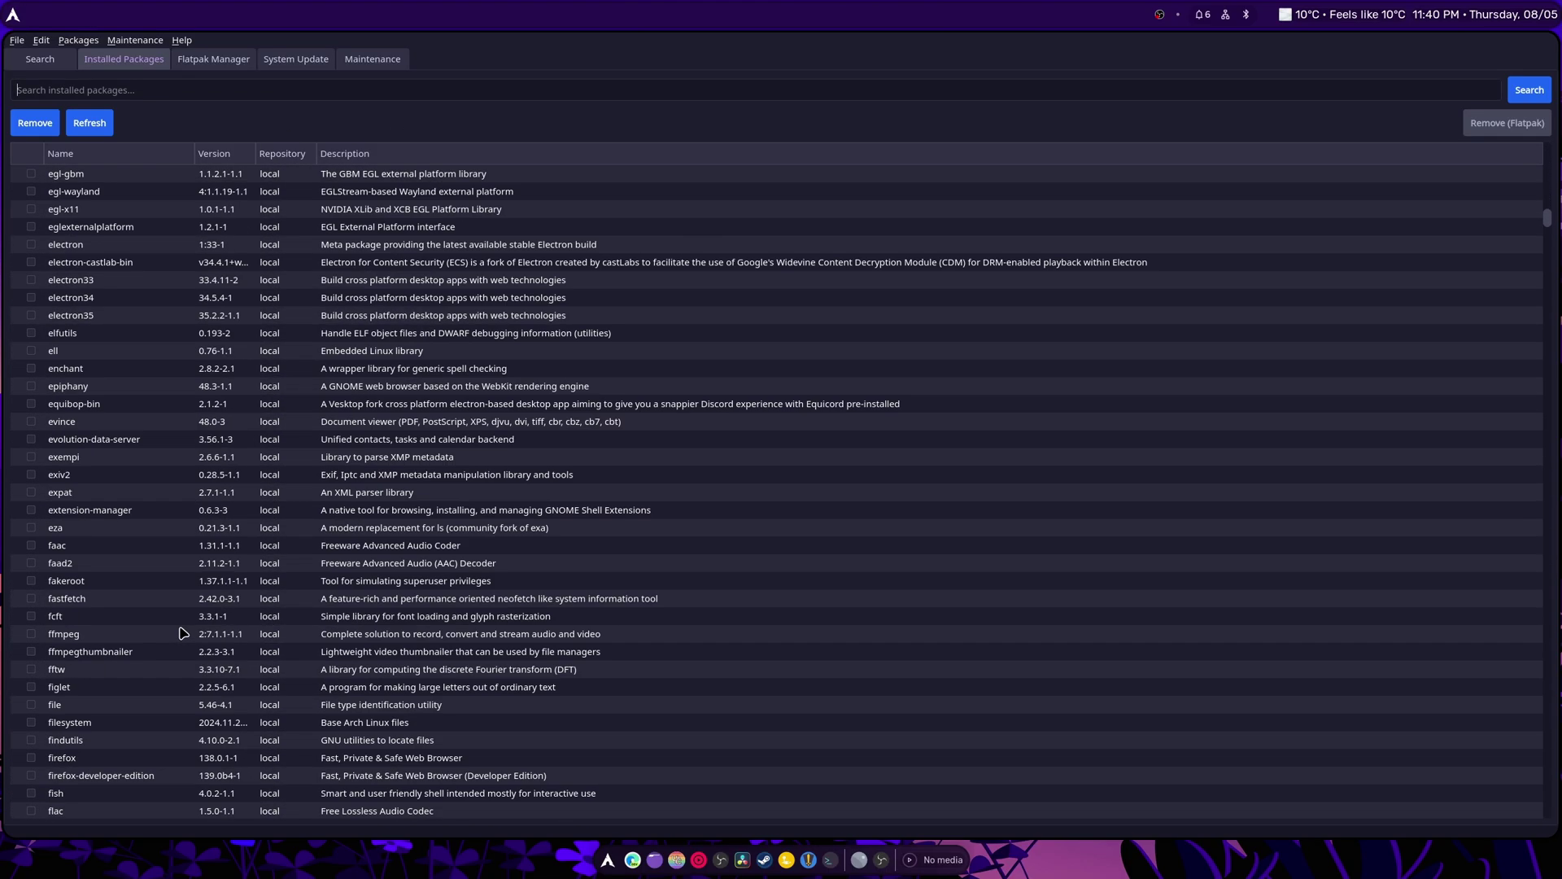
scroll(183, 633, "down", 20)
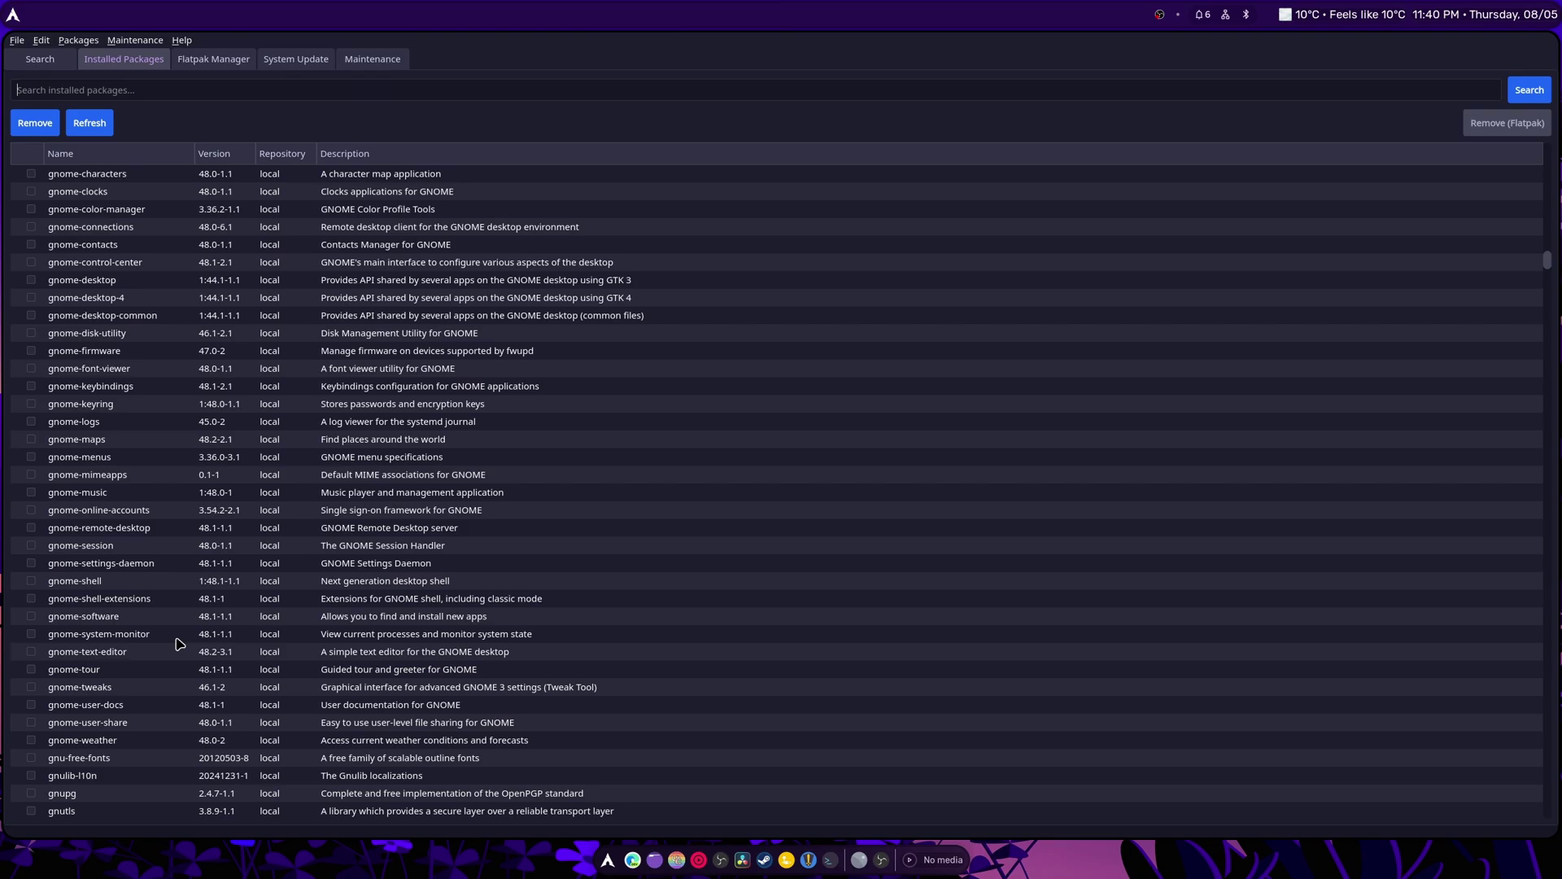
scroll(180, 644, "down", 20)
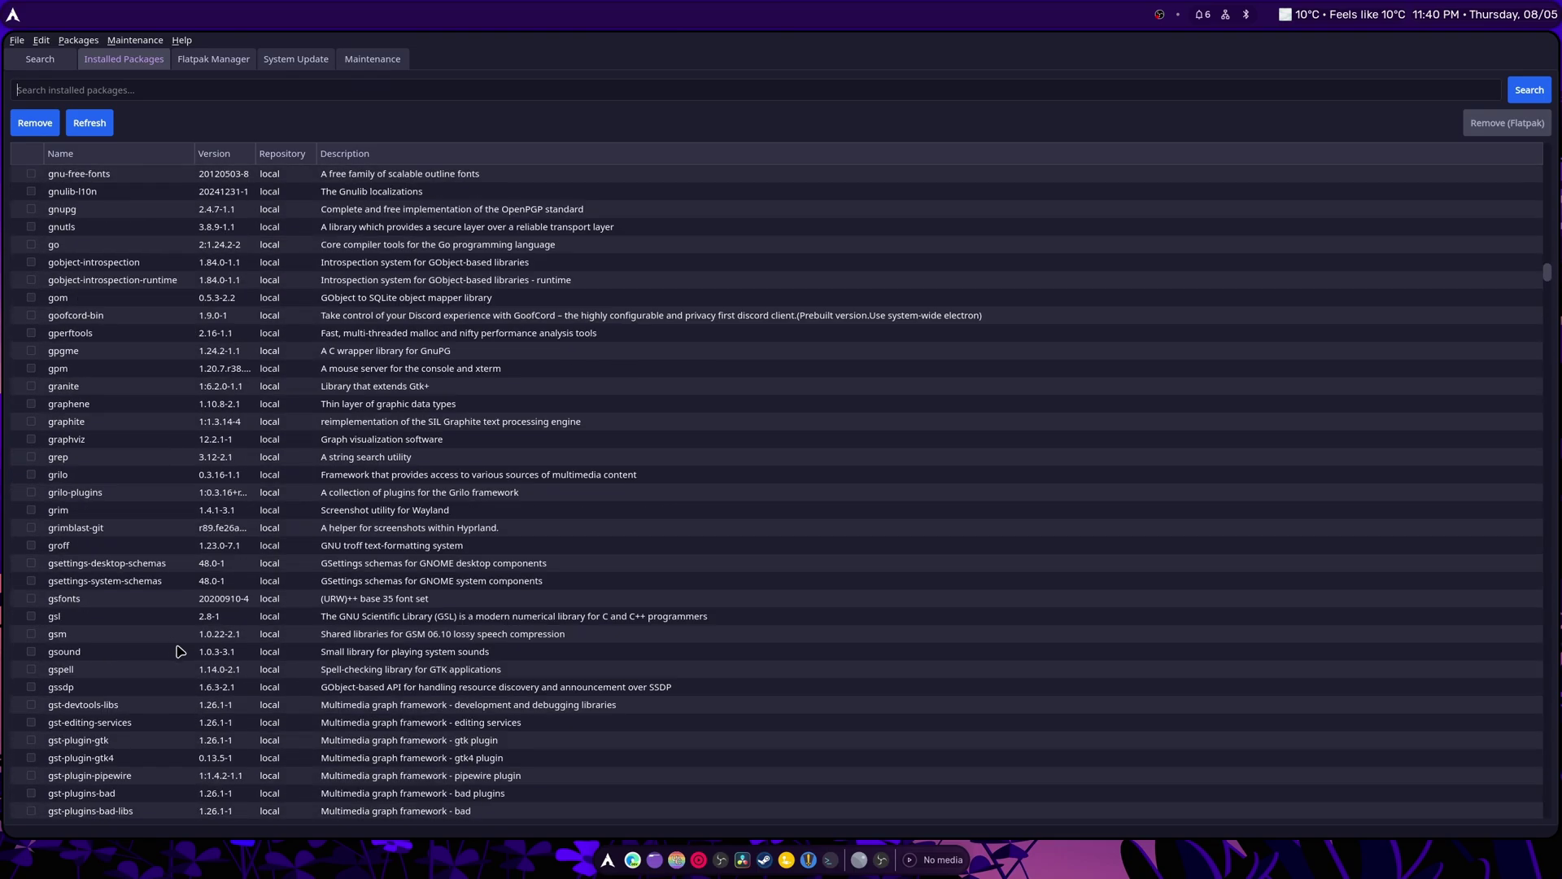
scroll(180, 651, "up", 20)
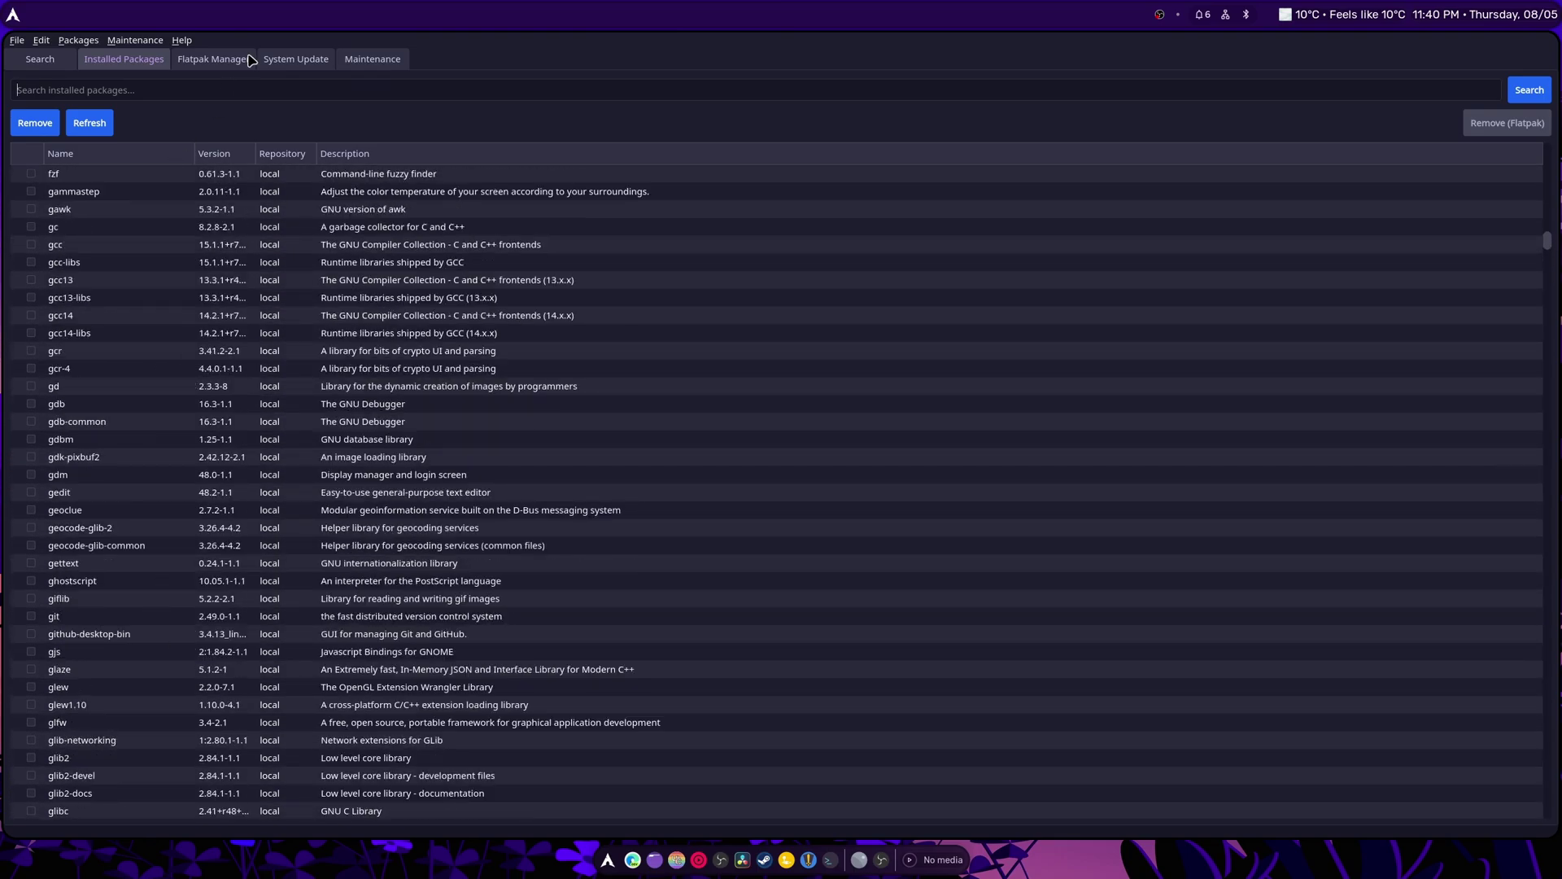
In the Flatpak Manager, search for discord and then for bop
left_click(228, 59)
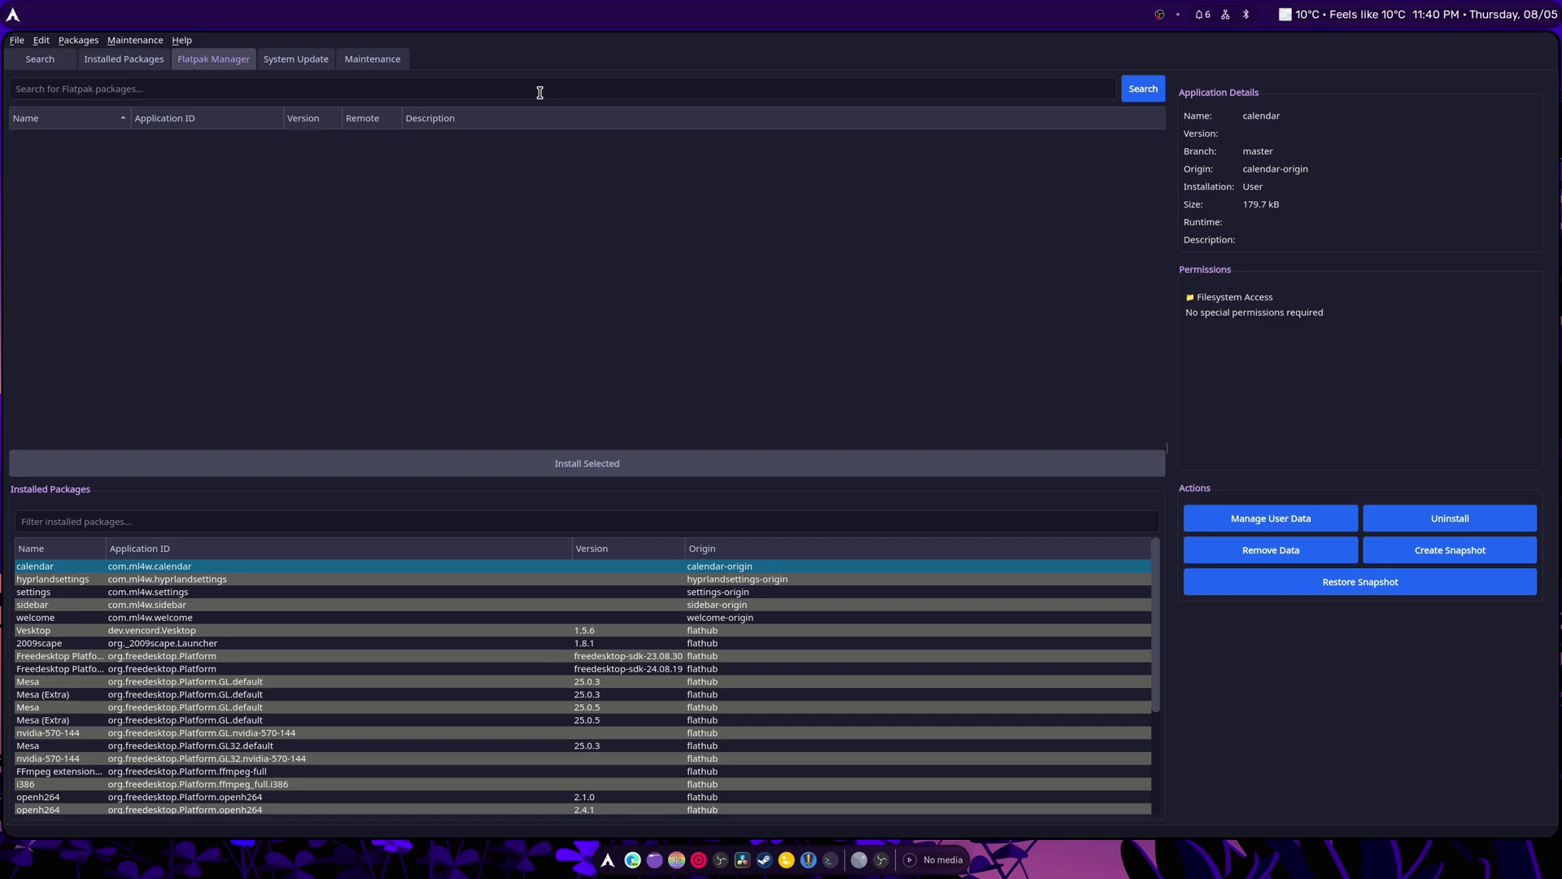
type("discord")
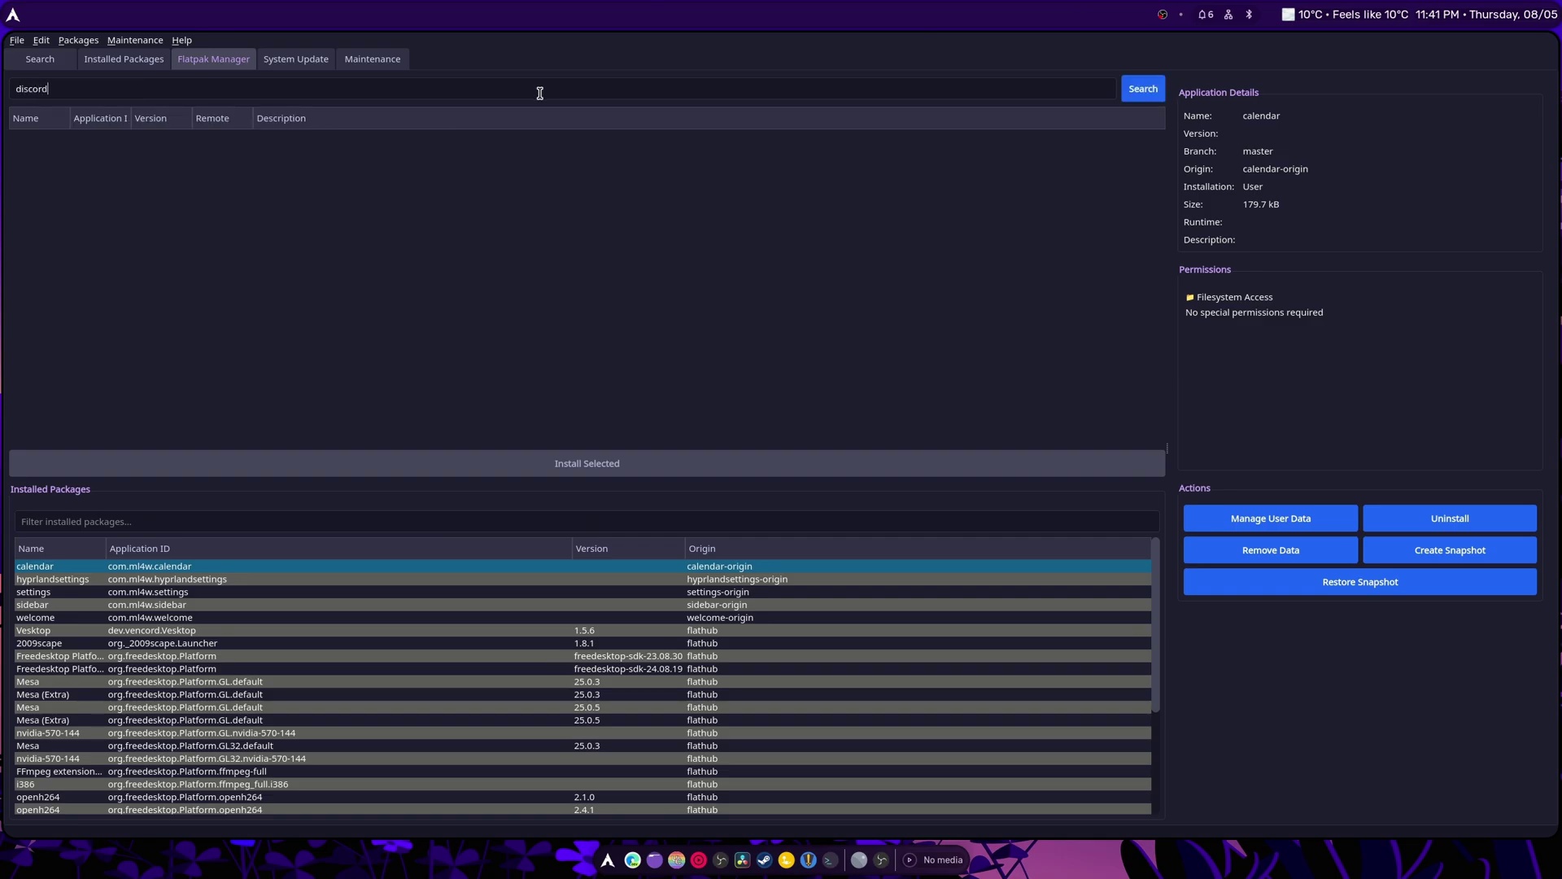
key("Return")
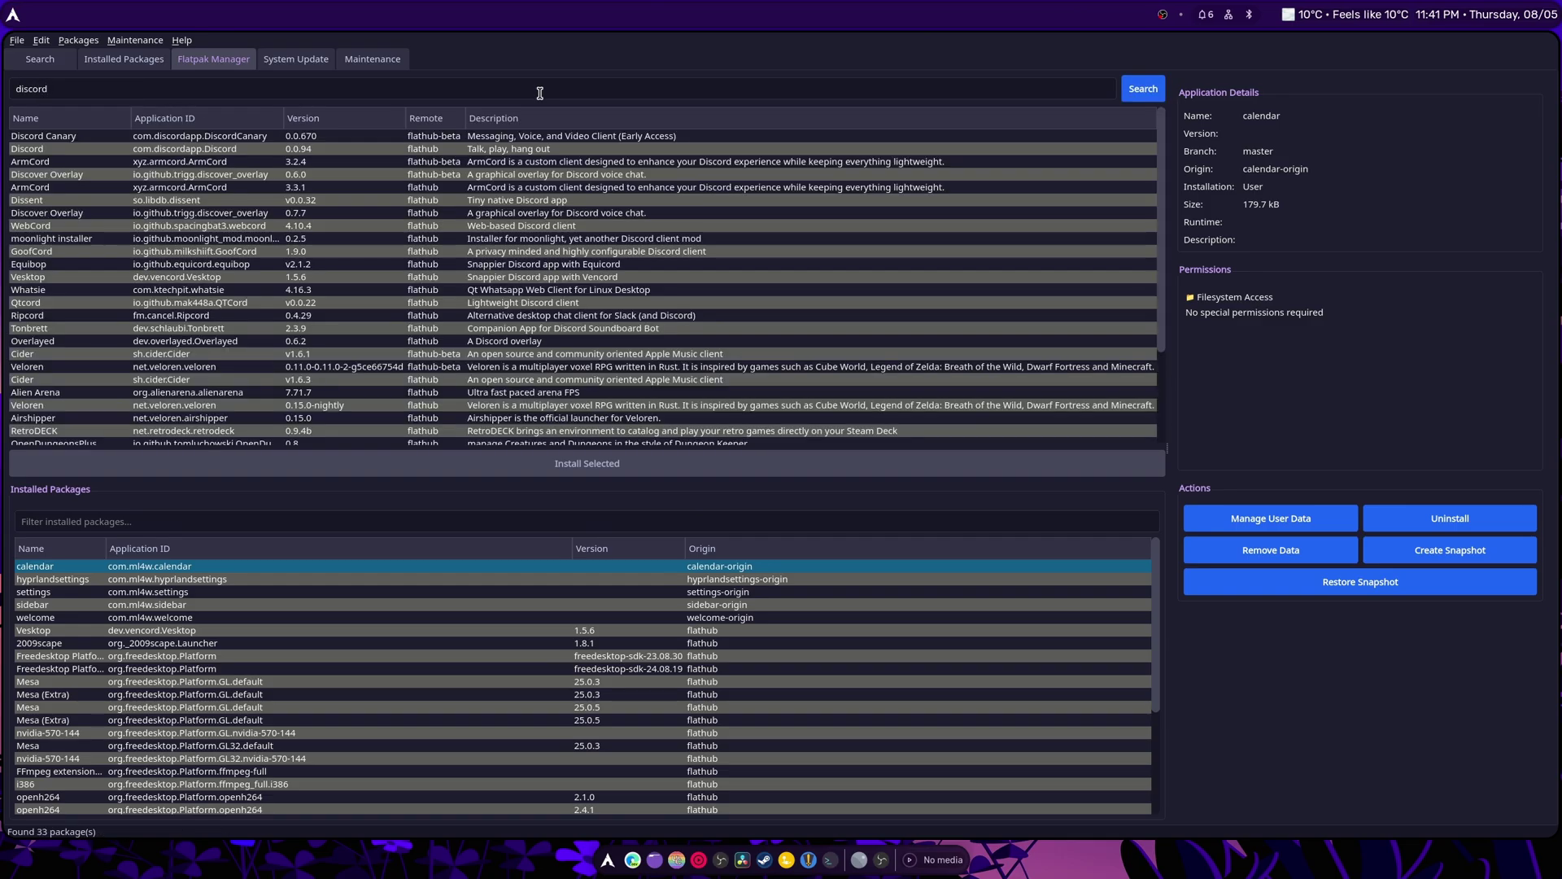
key("ctrl+a")
key("BackSpace")
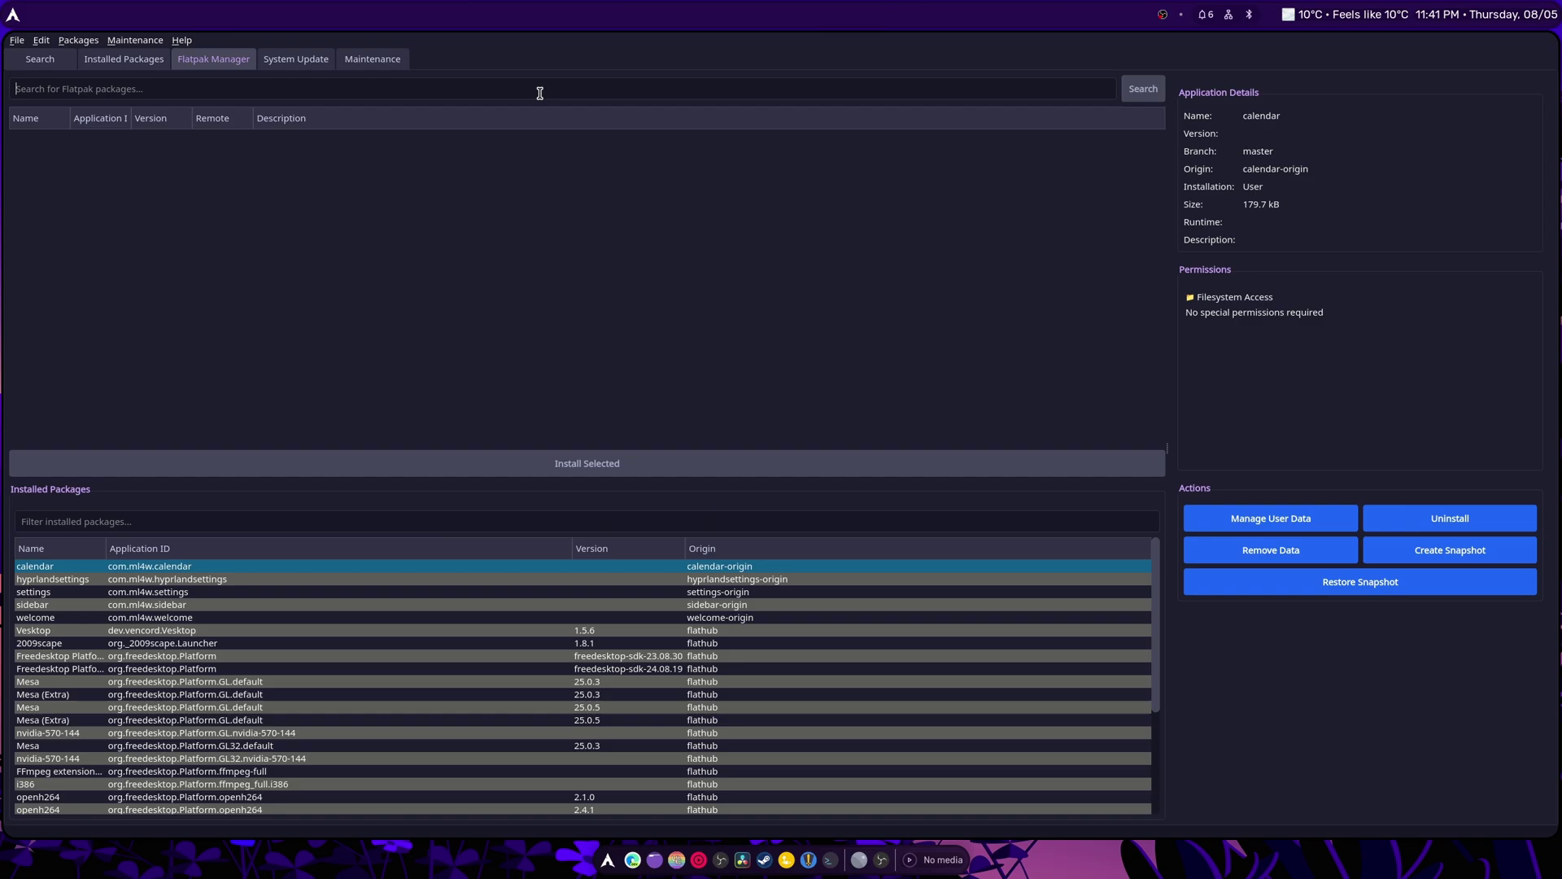
type("bop")
key("Return")
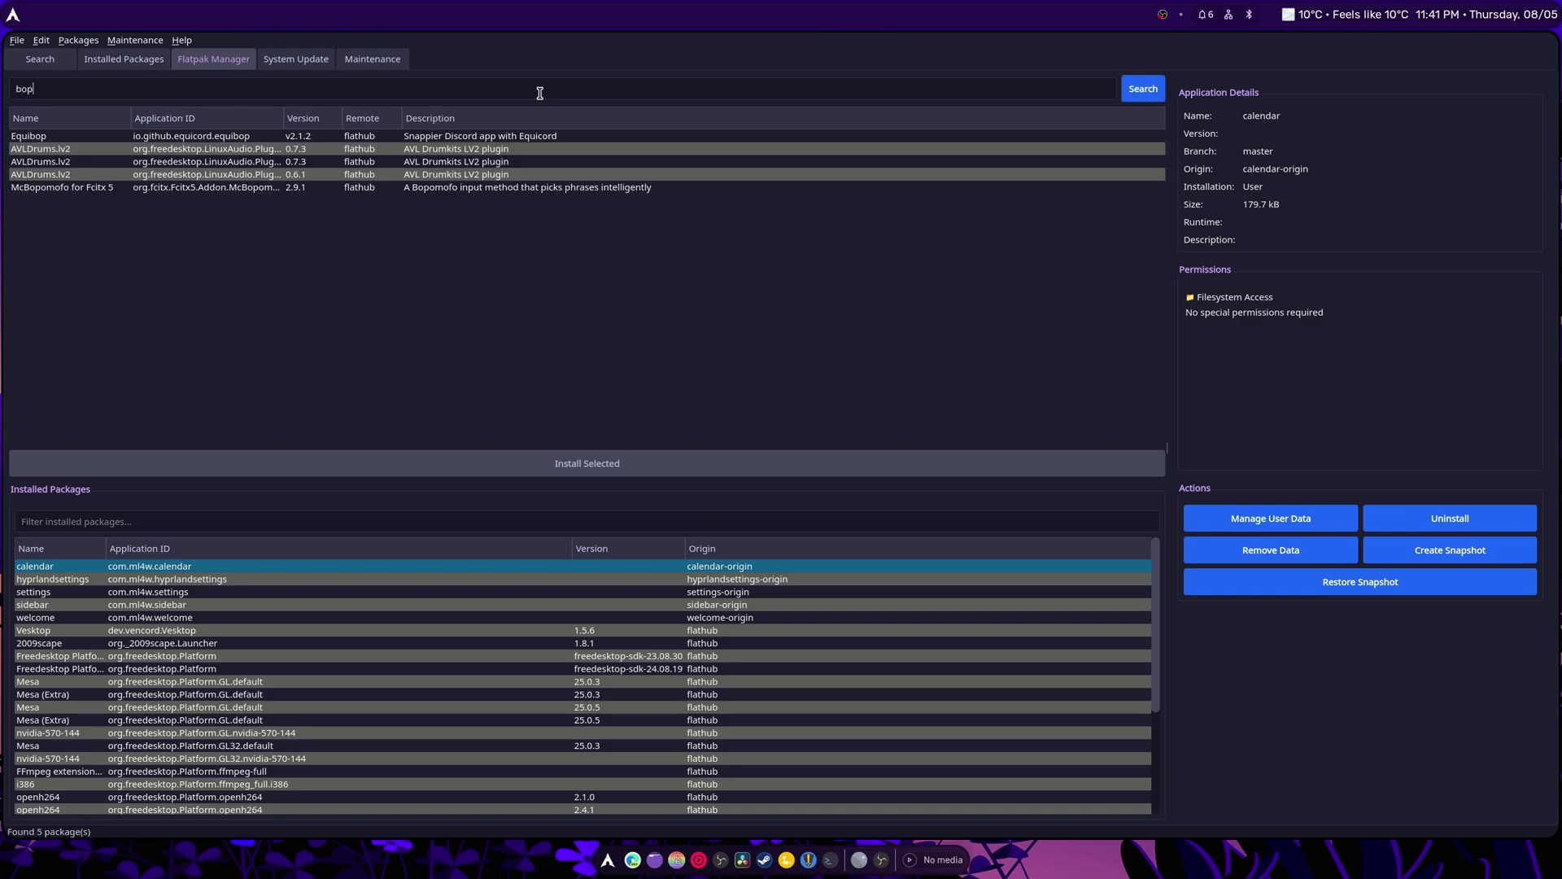
Search Flatpak for obs and scroll through its 85 results
key("BackSpace")
key("BackSpace")
key("BackSpace")
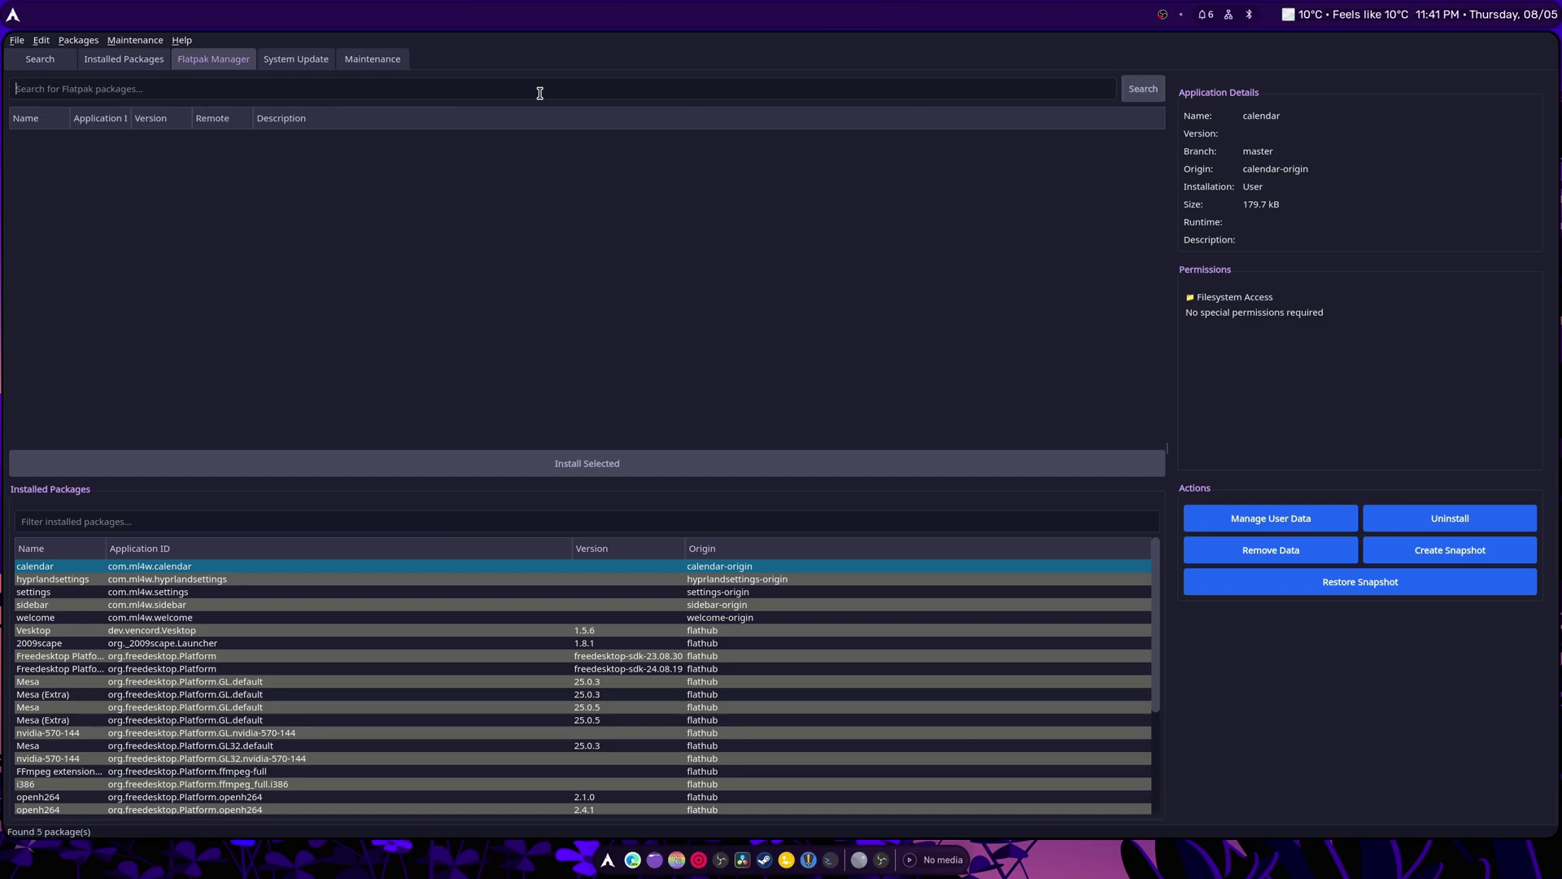
type("obs")
key("Return")
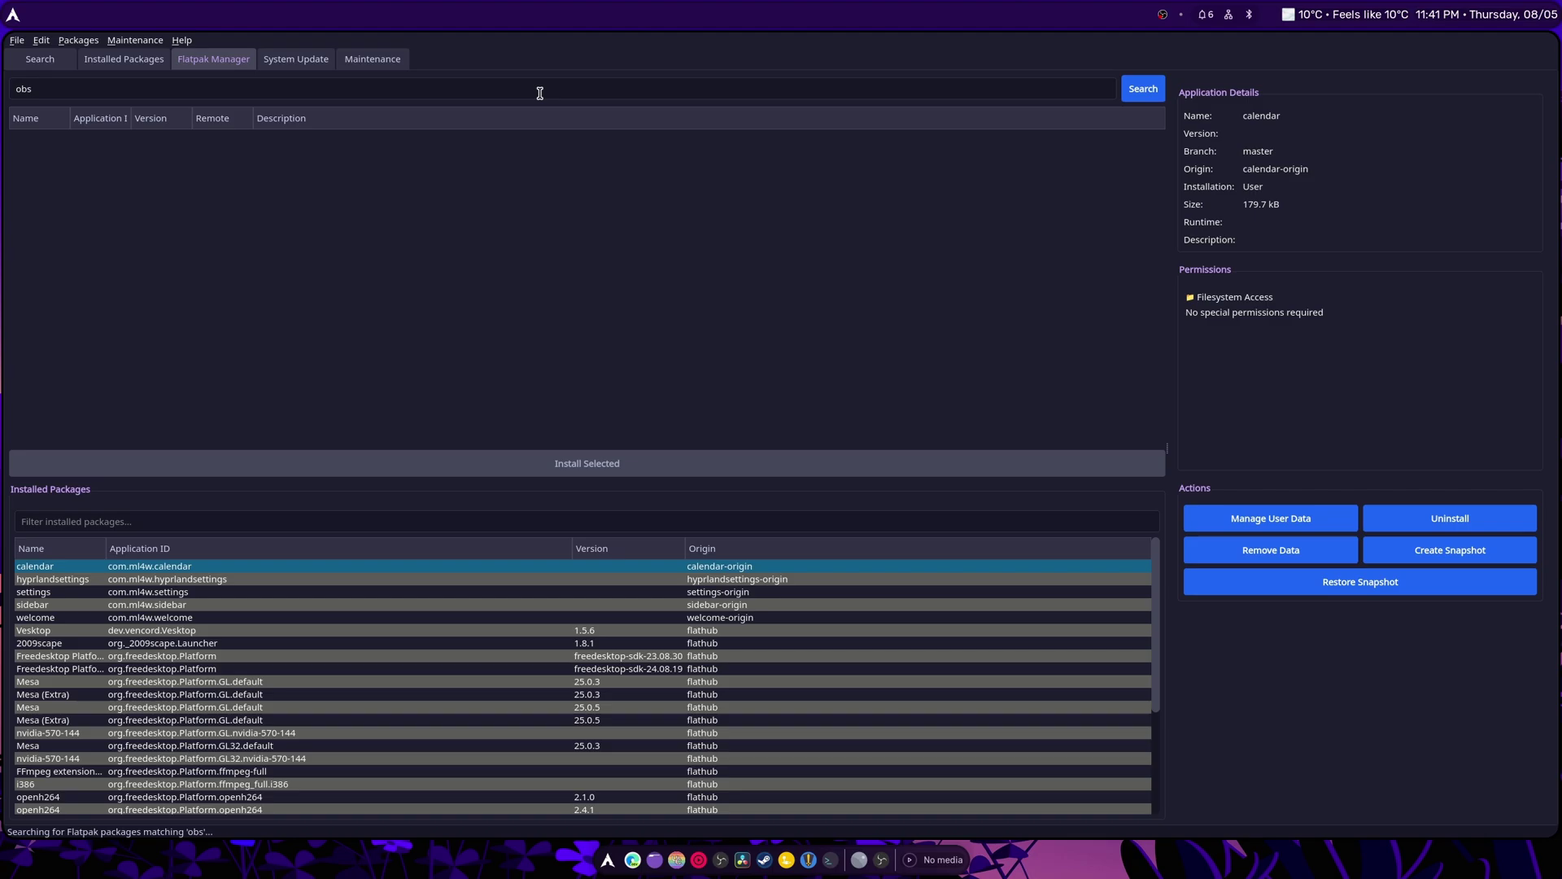
scroll(242, 309, "down", 15)
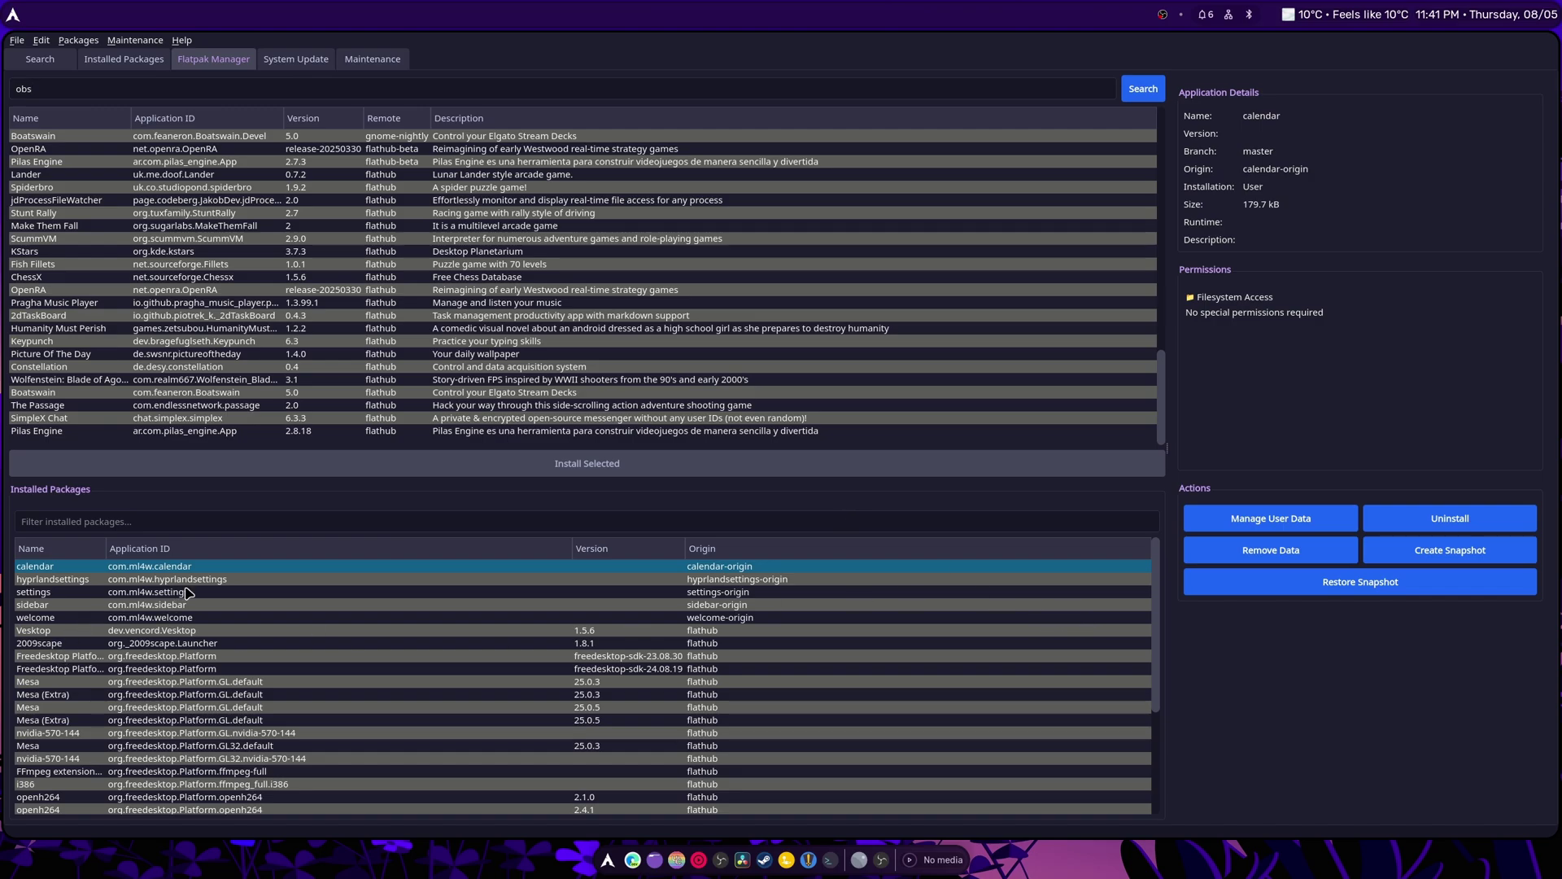
scroll(187, 609, "down", 5)
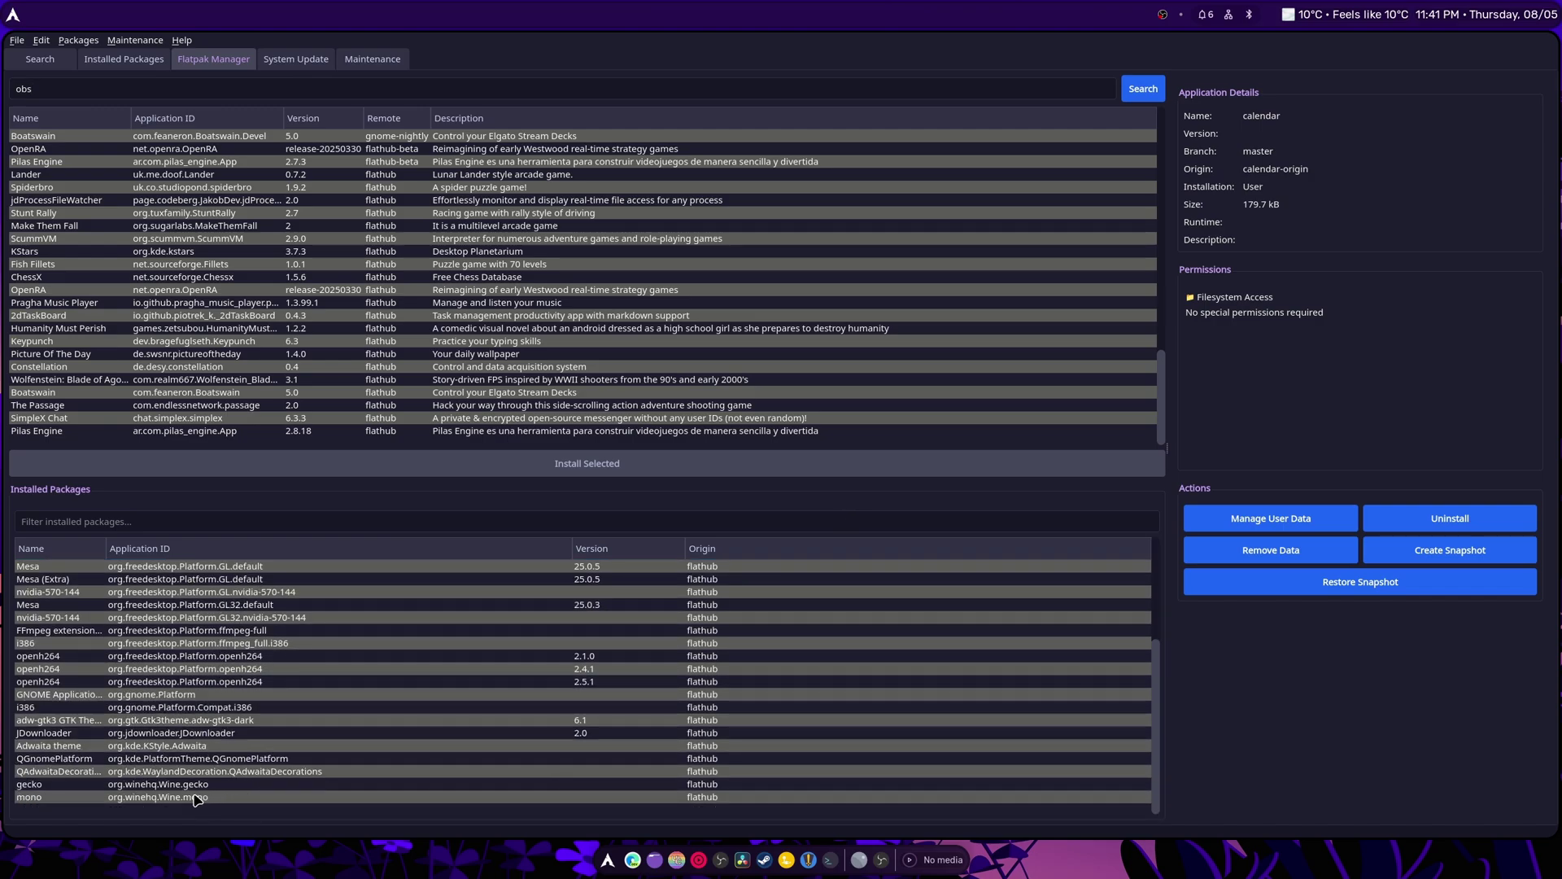
scroll(258, 748, "up", 5)
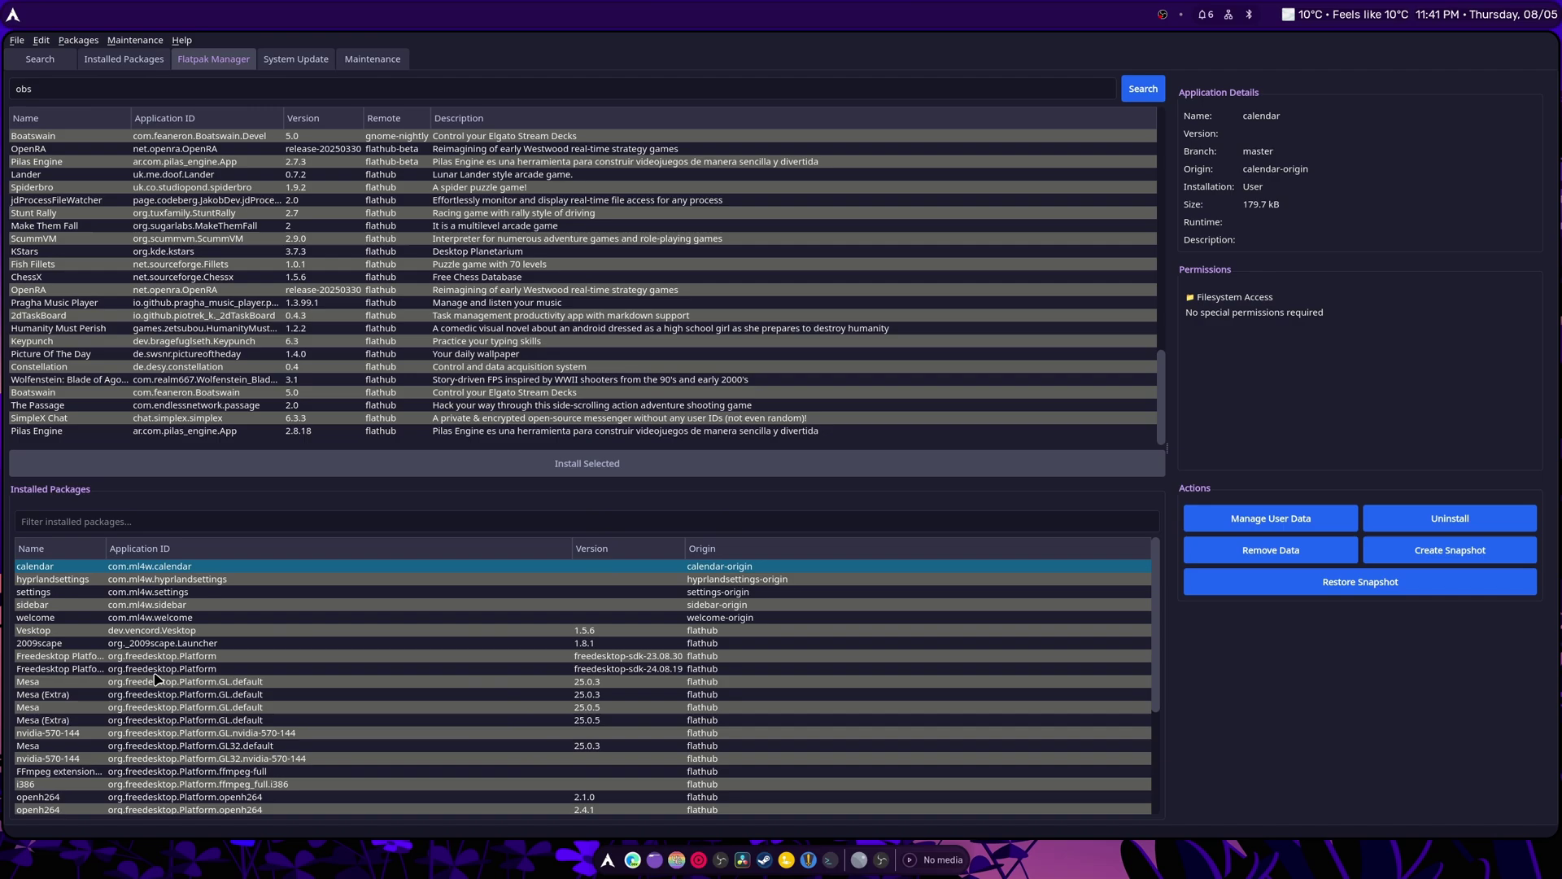
Select 2009scape, open and close its user data folder, then cancel creating a snapshot
left_click(175, 643)
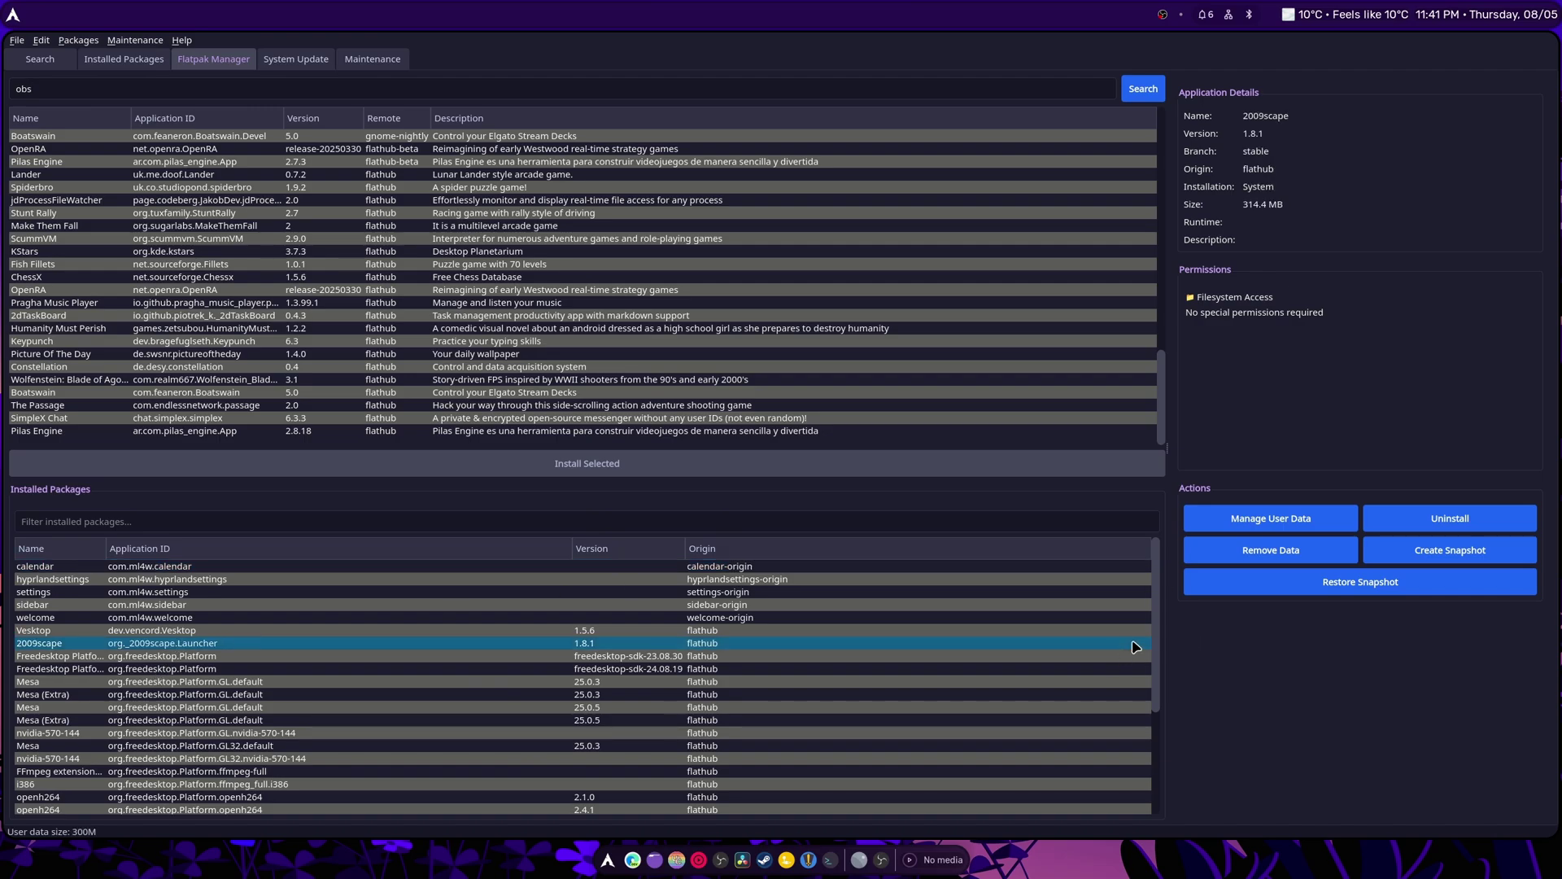
left_click(1214, 521)
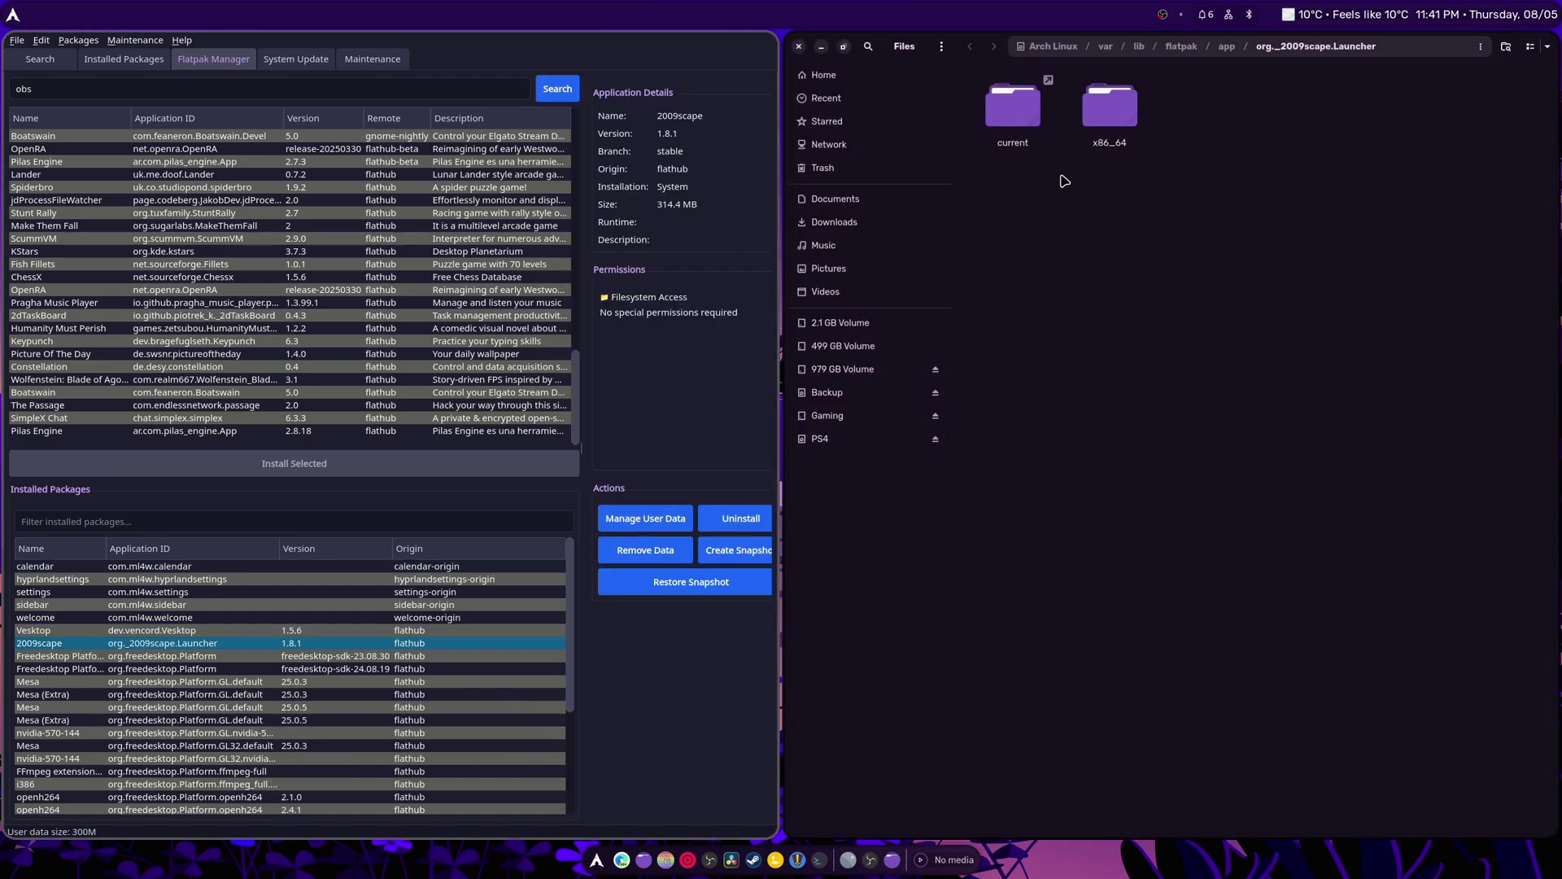
left_click(799, 47)
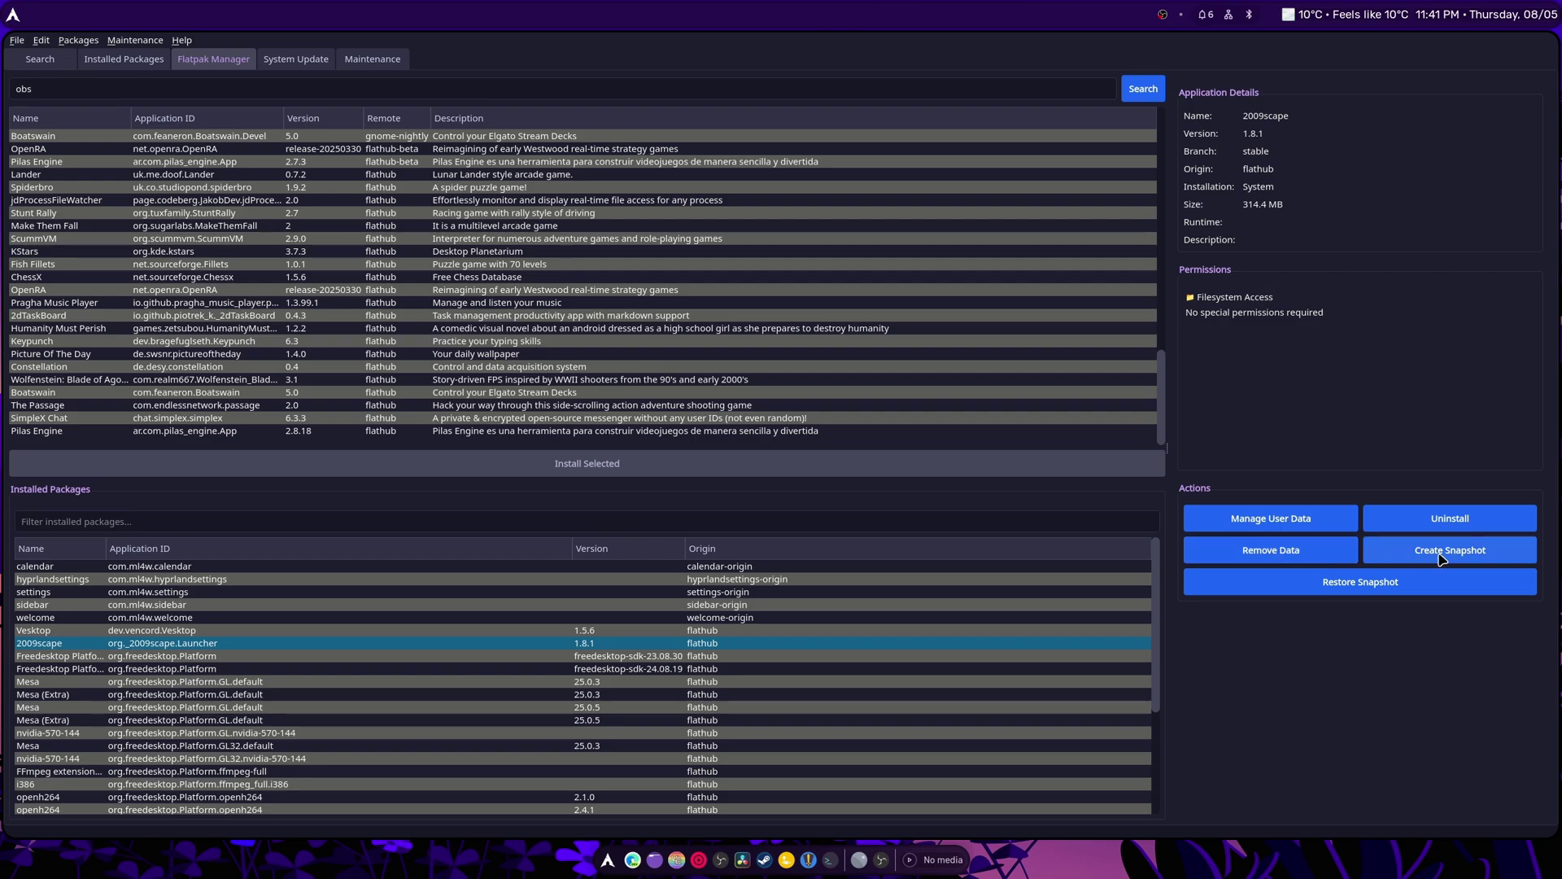
left_click(1441, 554)
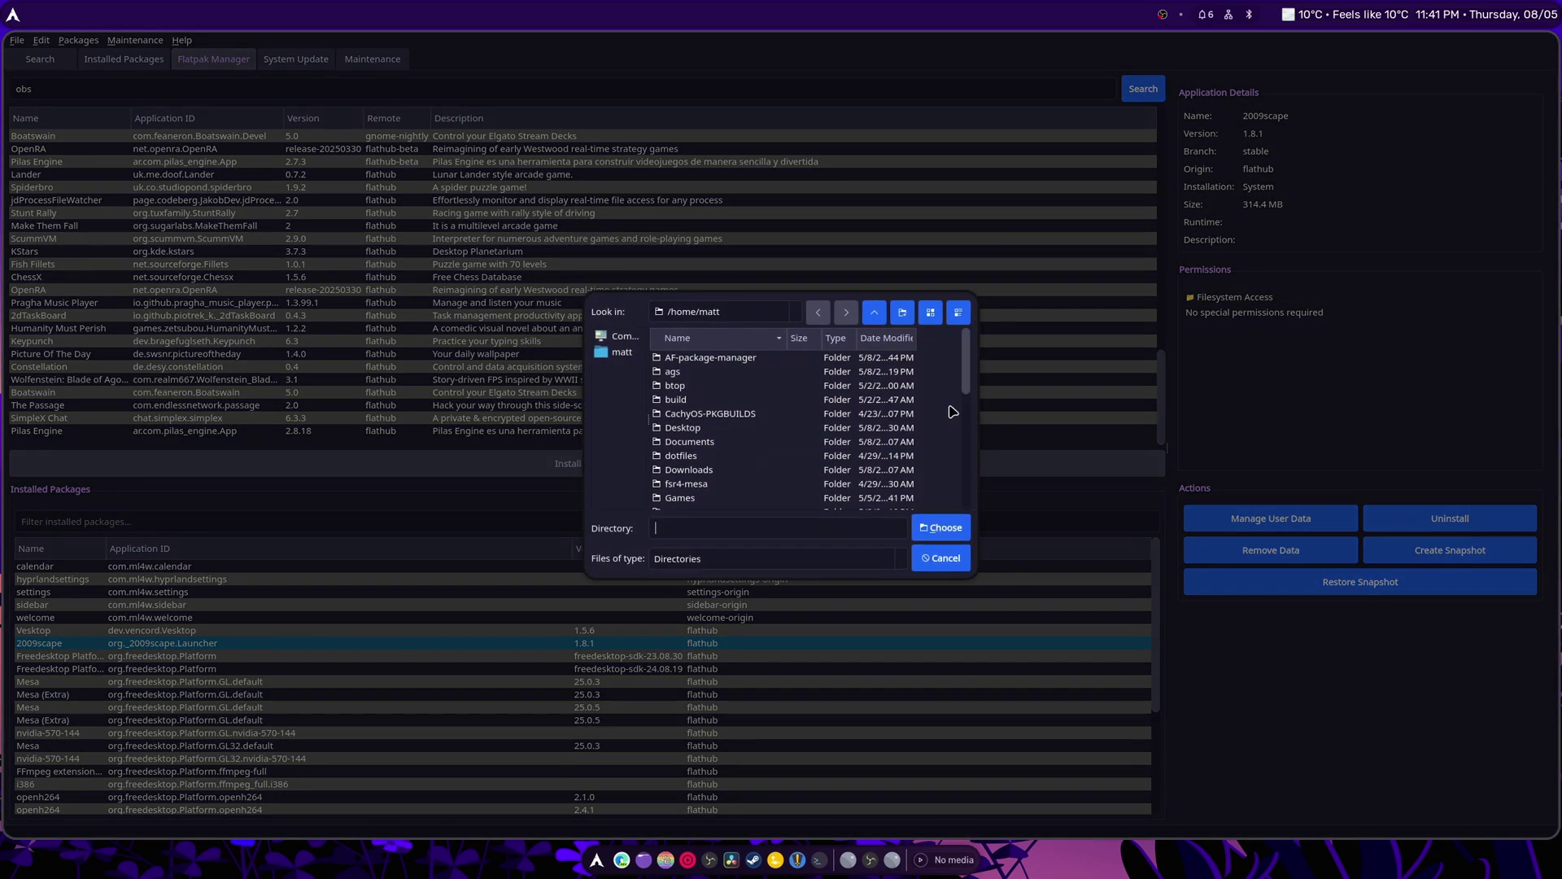
left_click(946, 561)
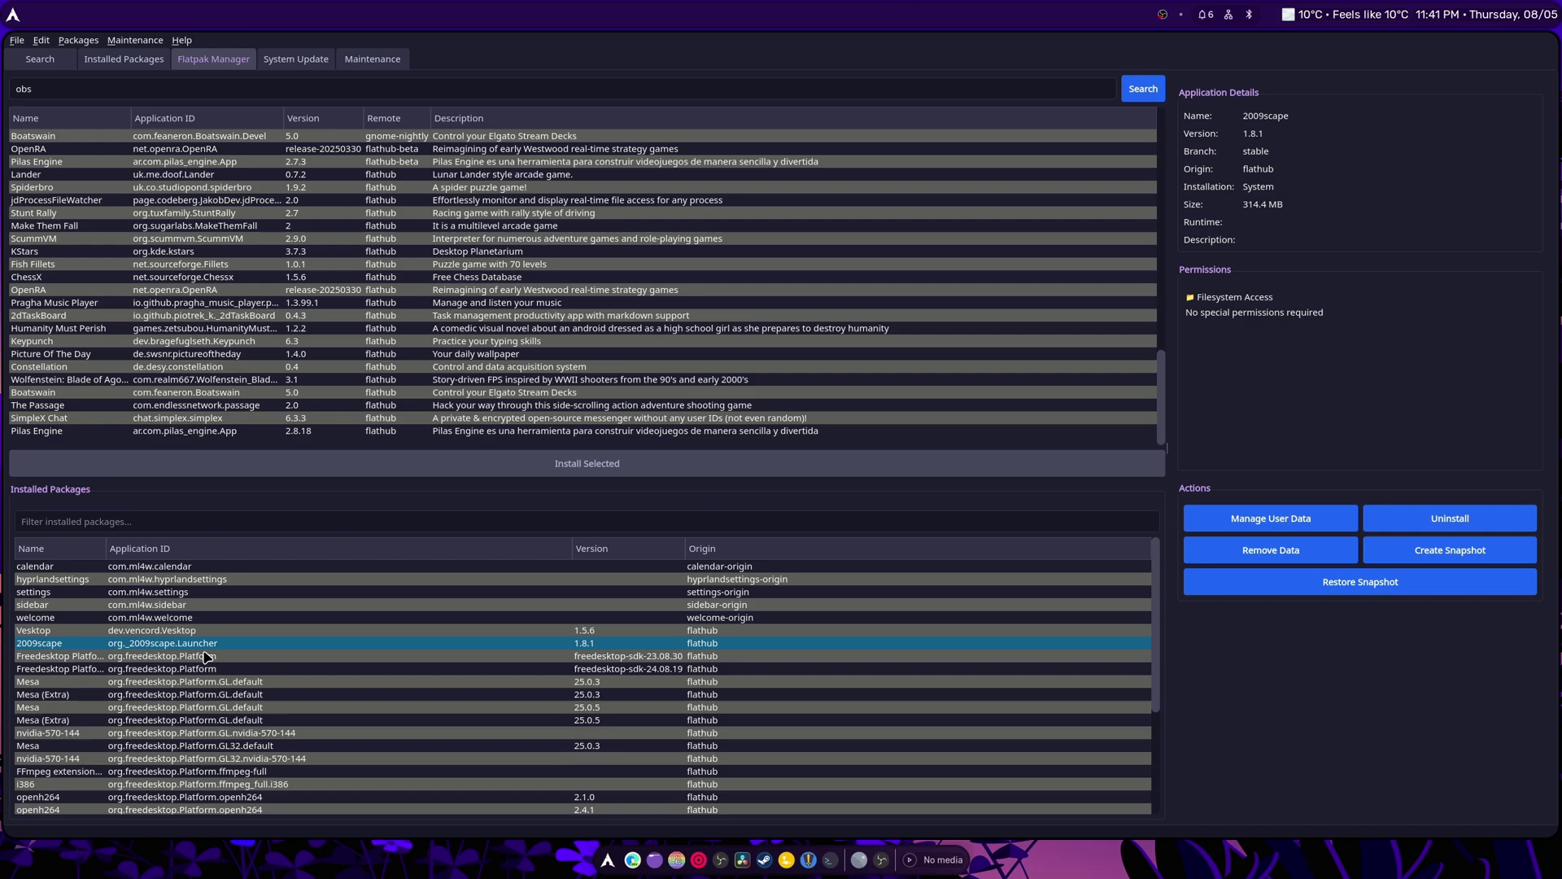
Select Vesktop, cancel a restore, then save its data snapshot into AF-package-manager/build
left_click(157, 632)
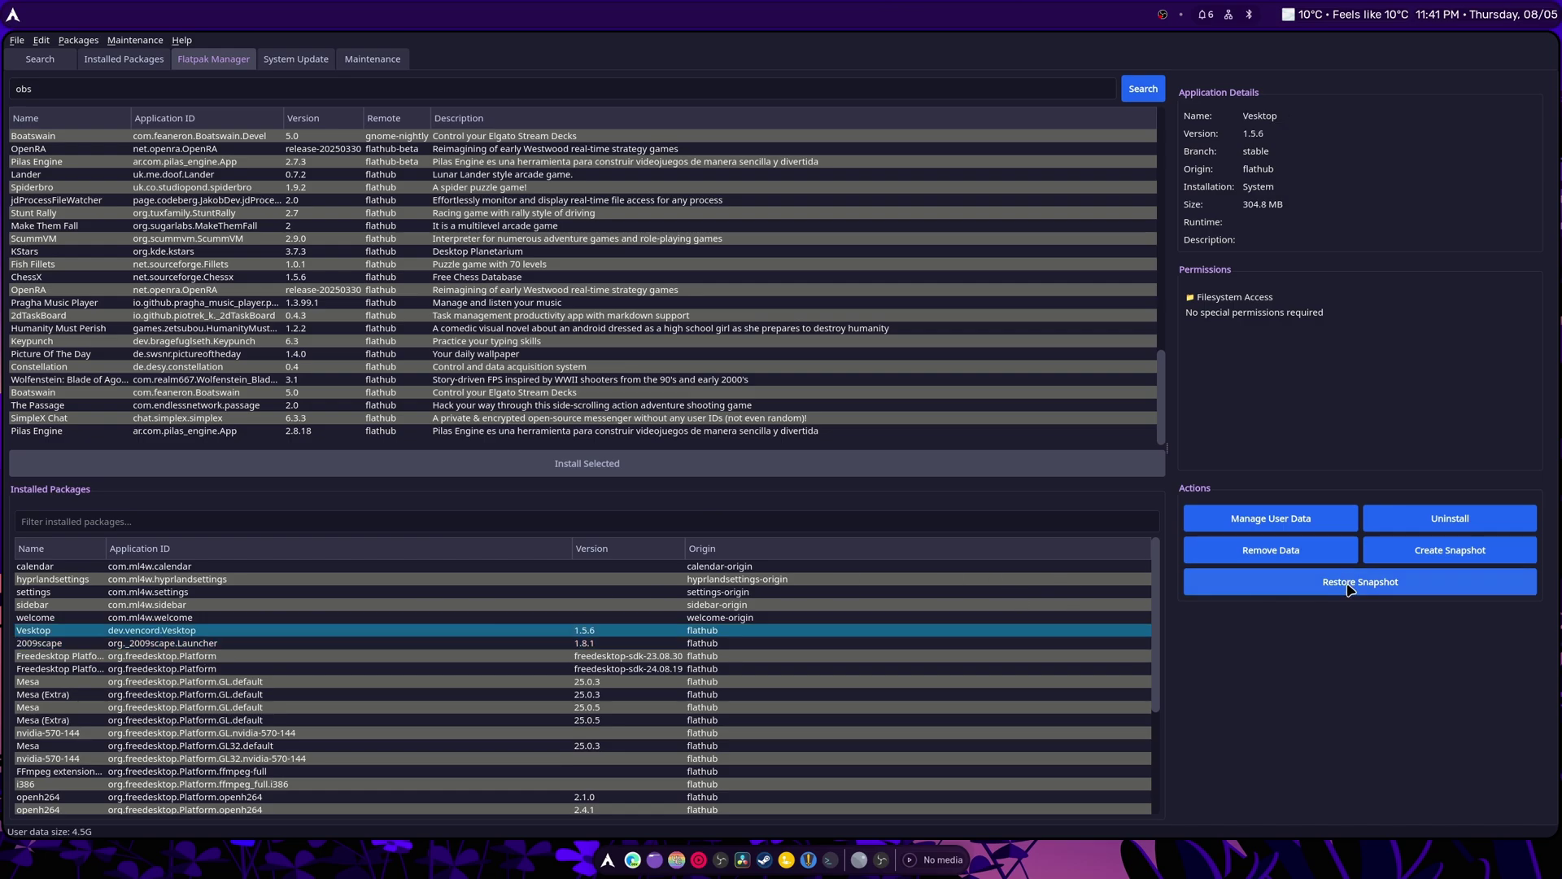
left_click(1349, 588)
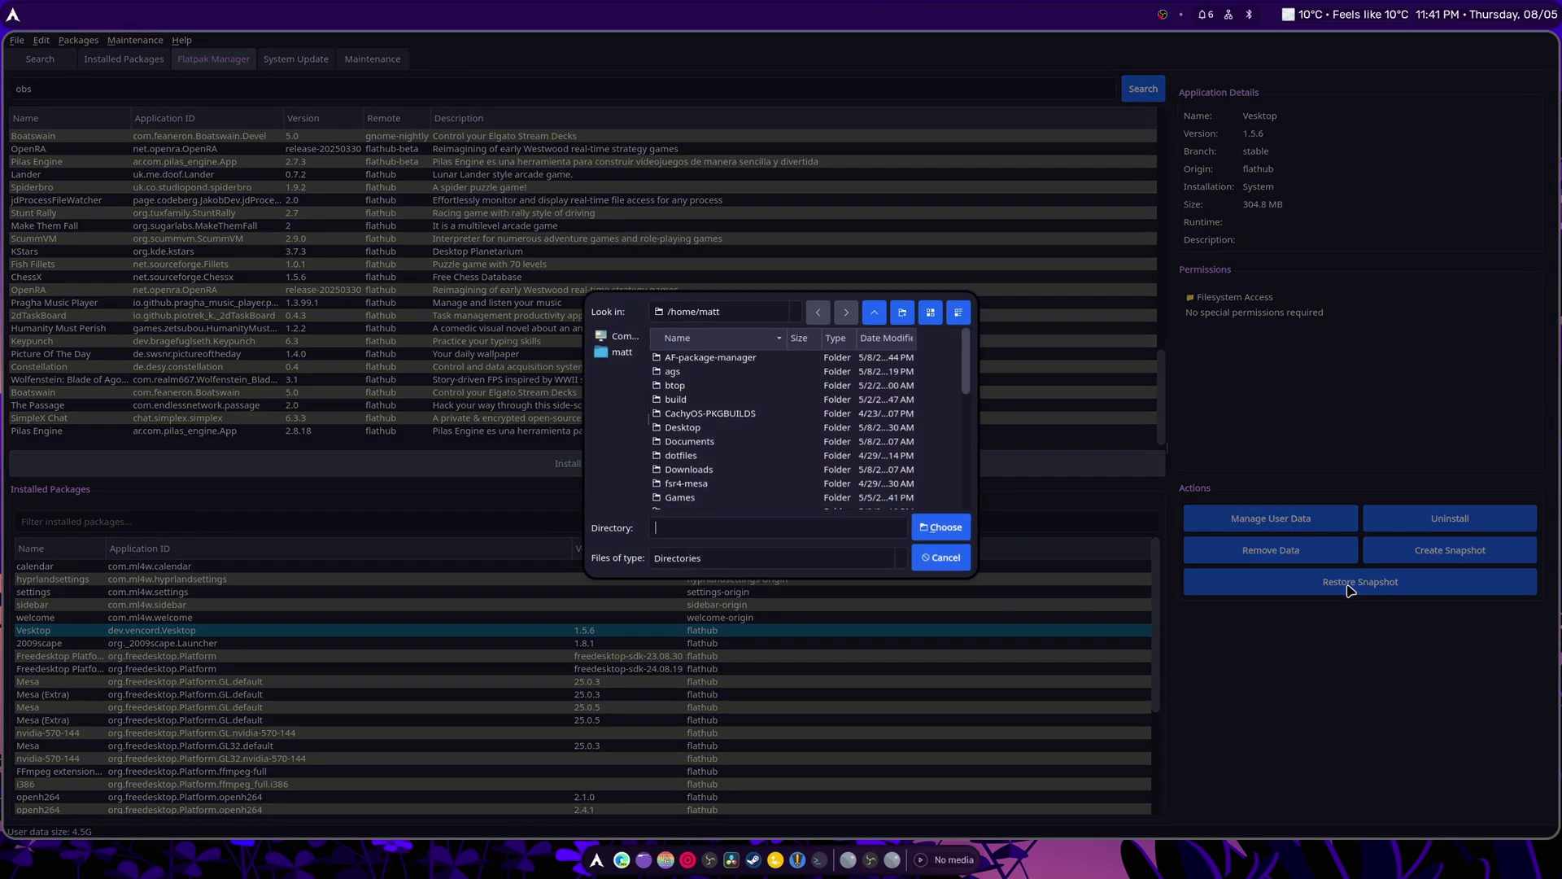
left_click(603, 362)
double_click(672, 358)
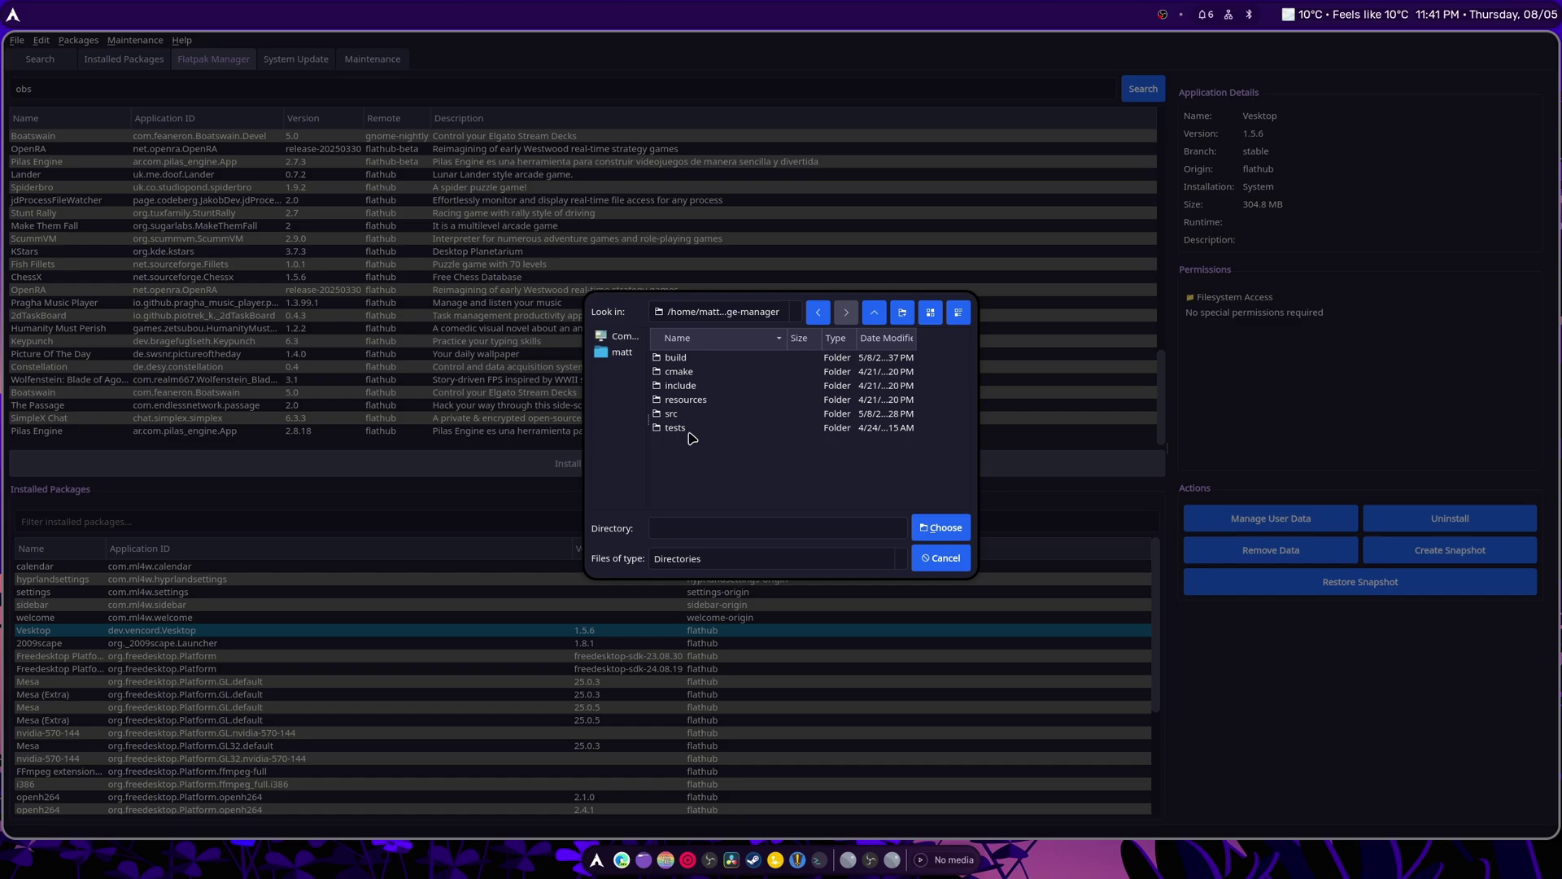
double_click(678, 362)
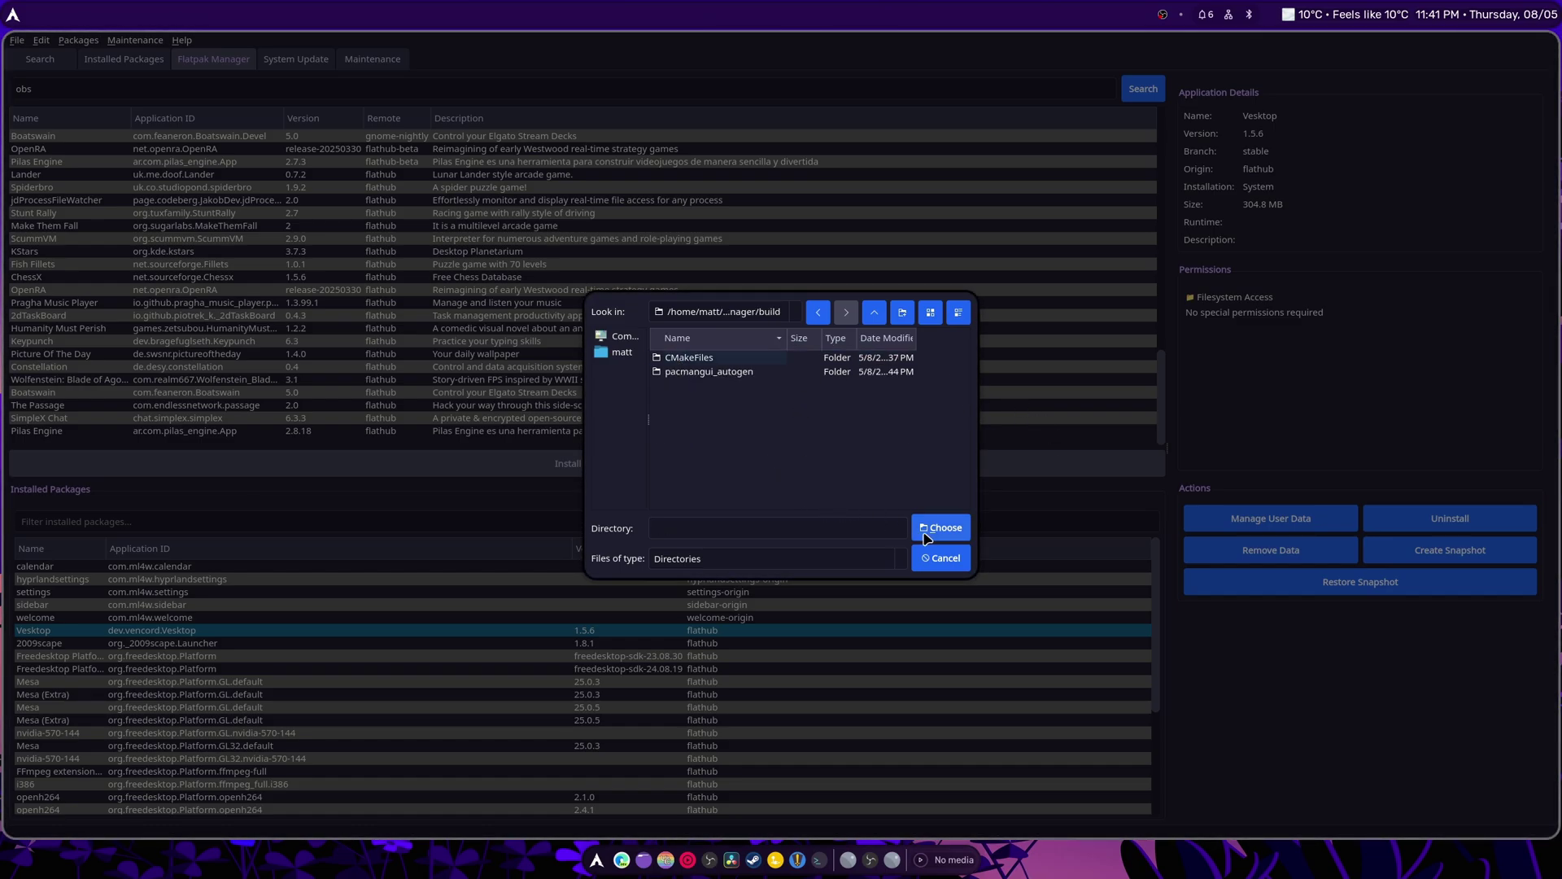
left_click(937, 561)
left_click(1407, 551)
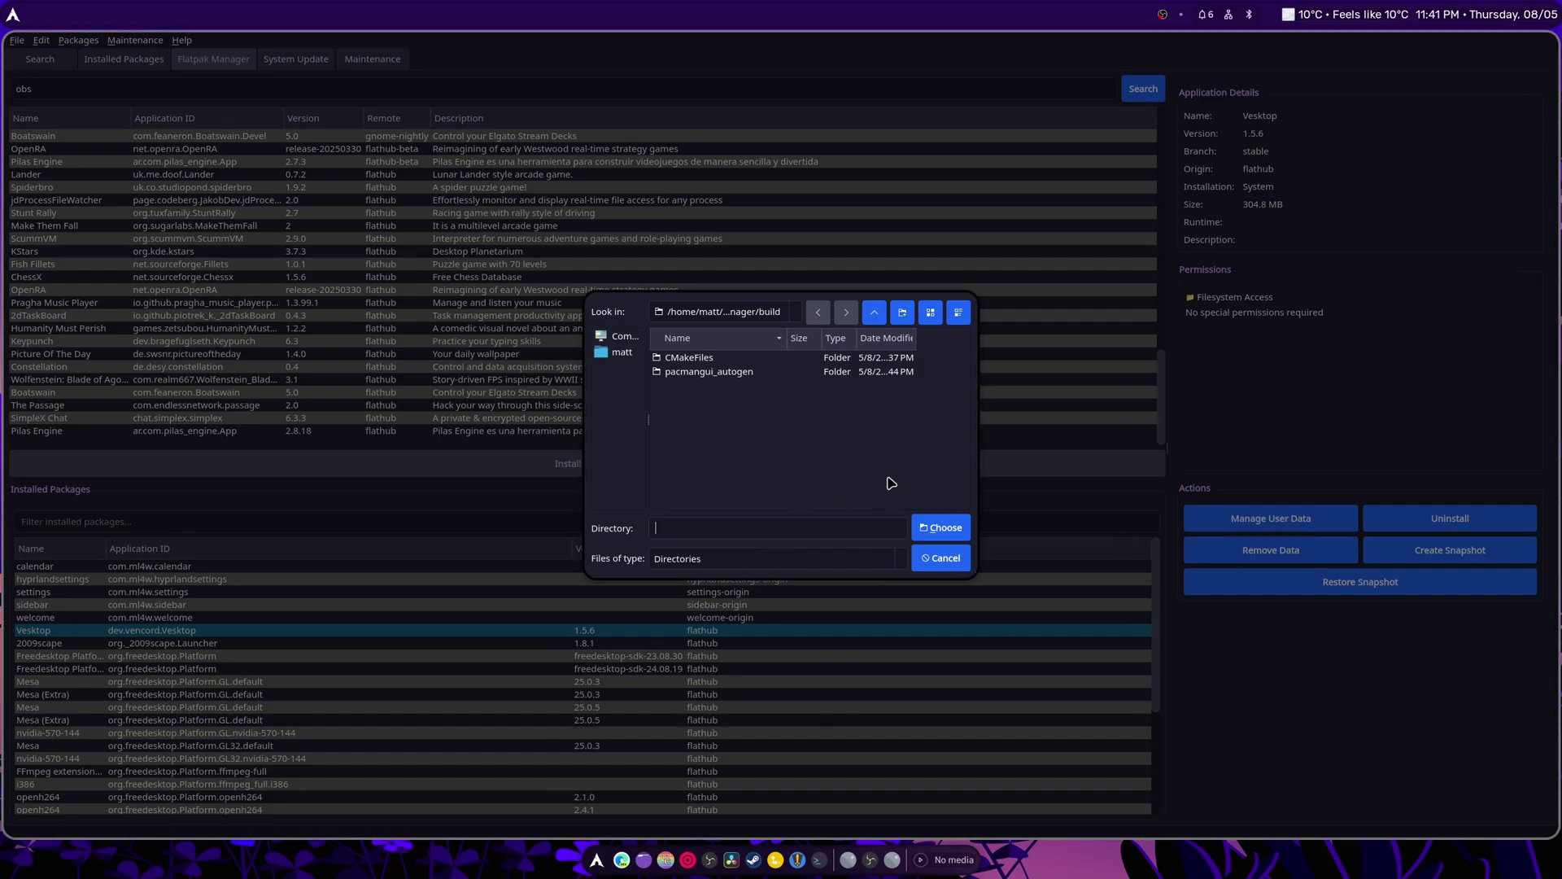
key("Escape")
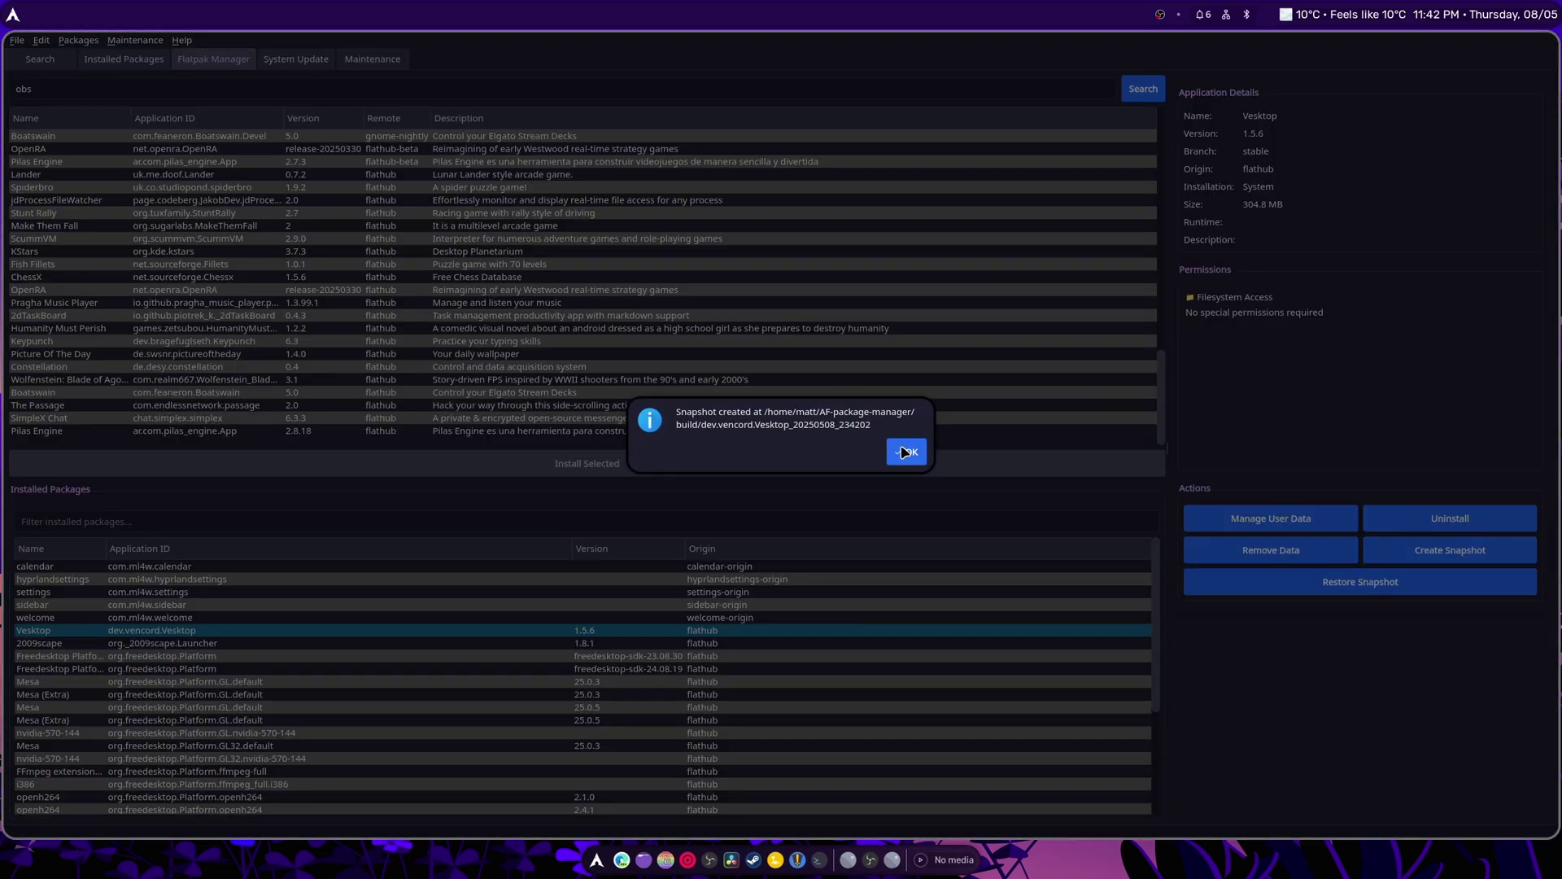
left_click(903, 452)
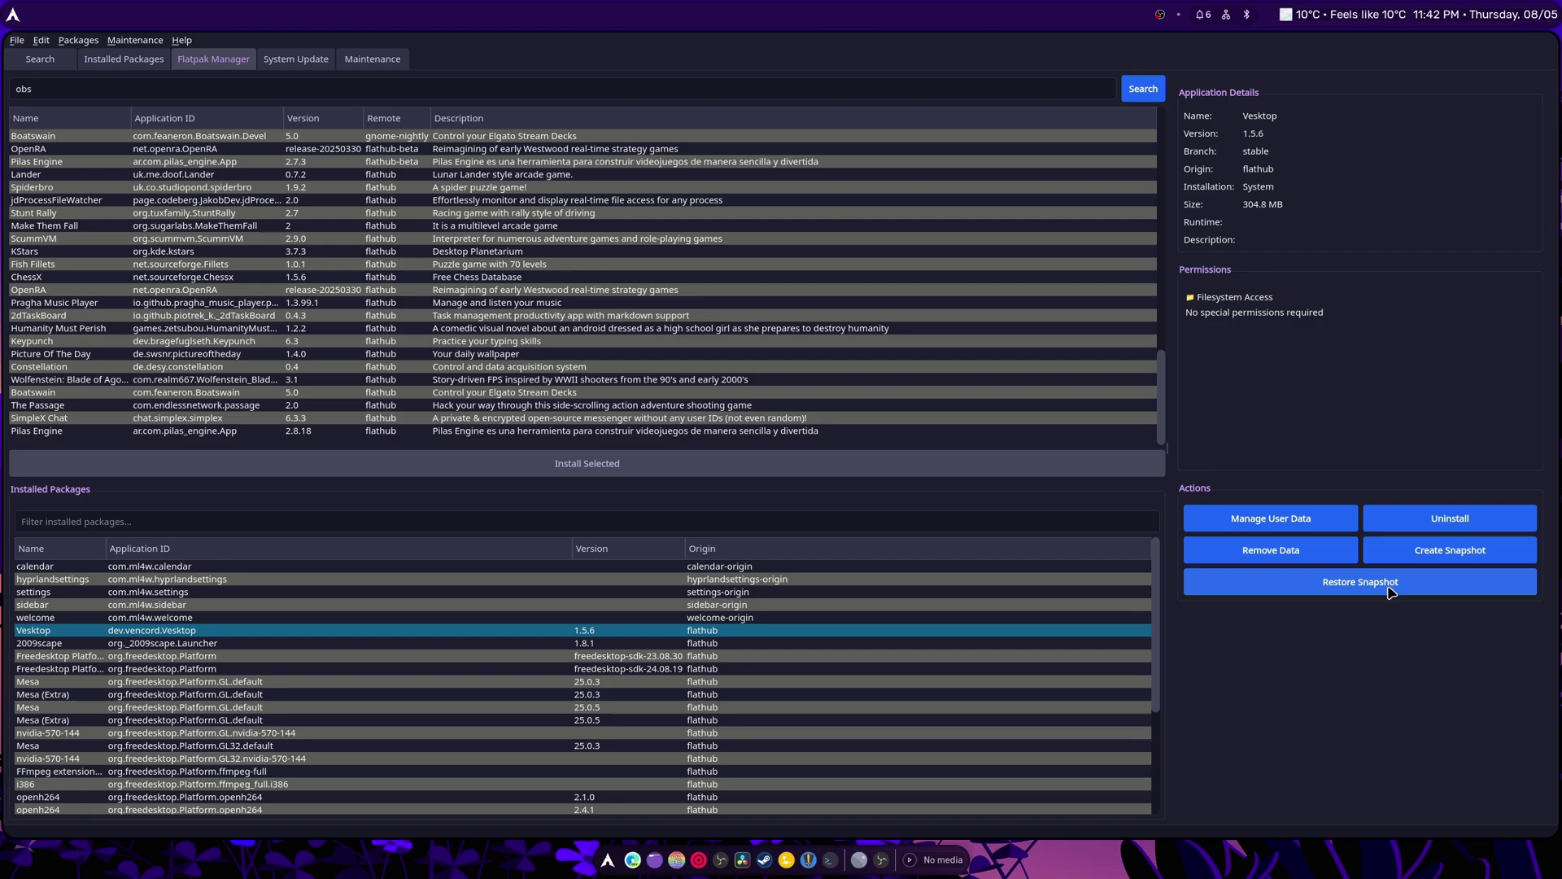
left_click(1281, 584)
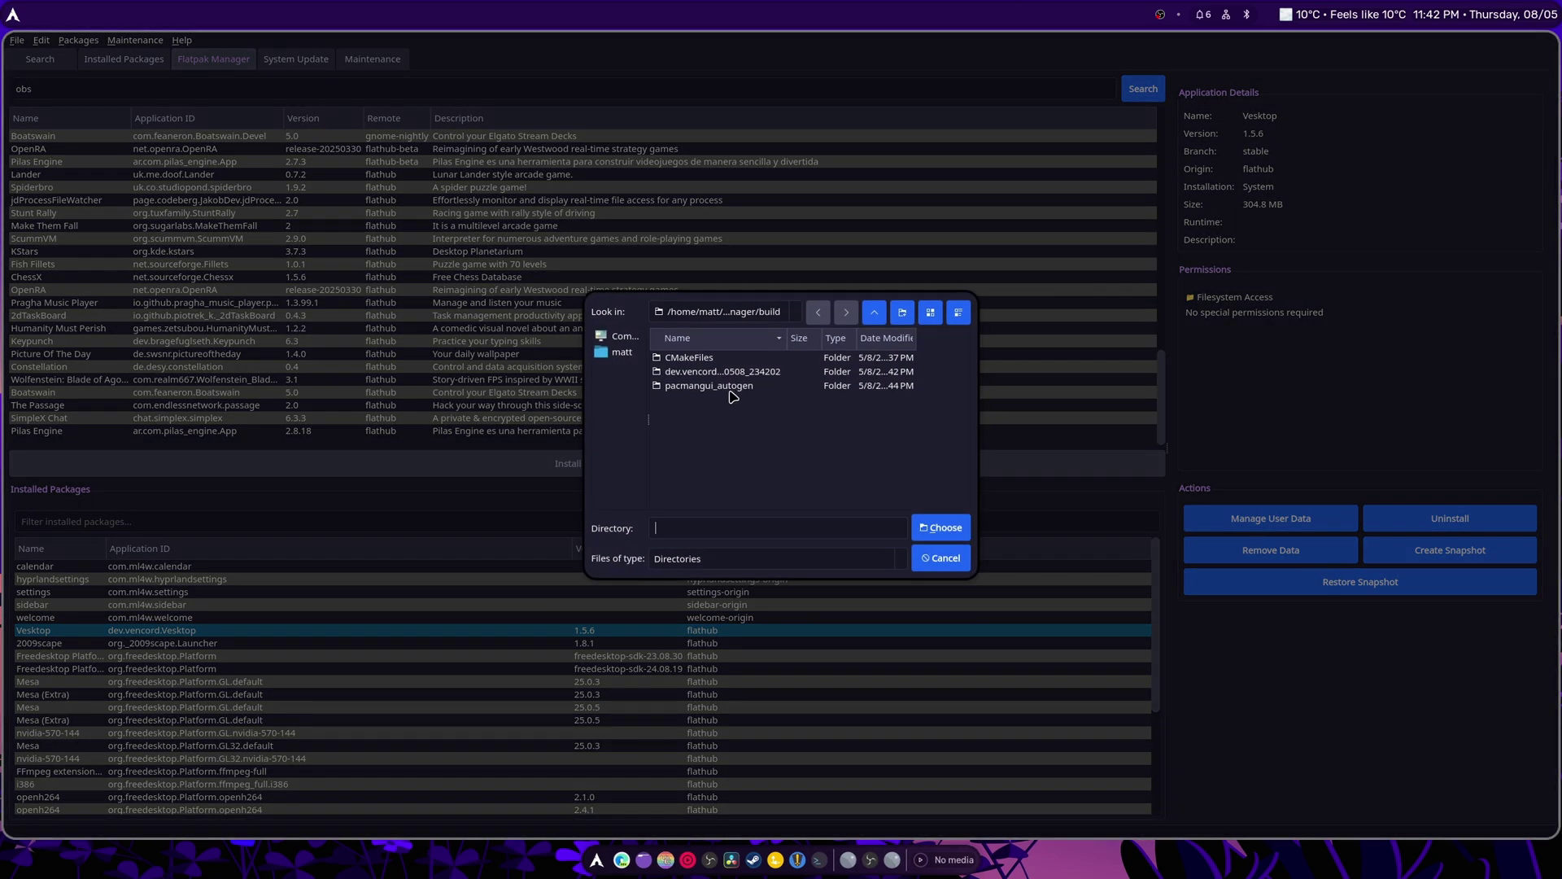
double_click(718, 371)
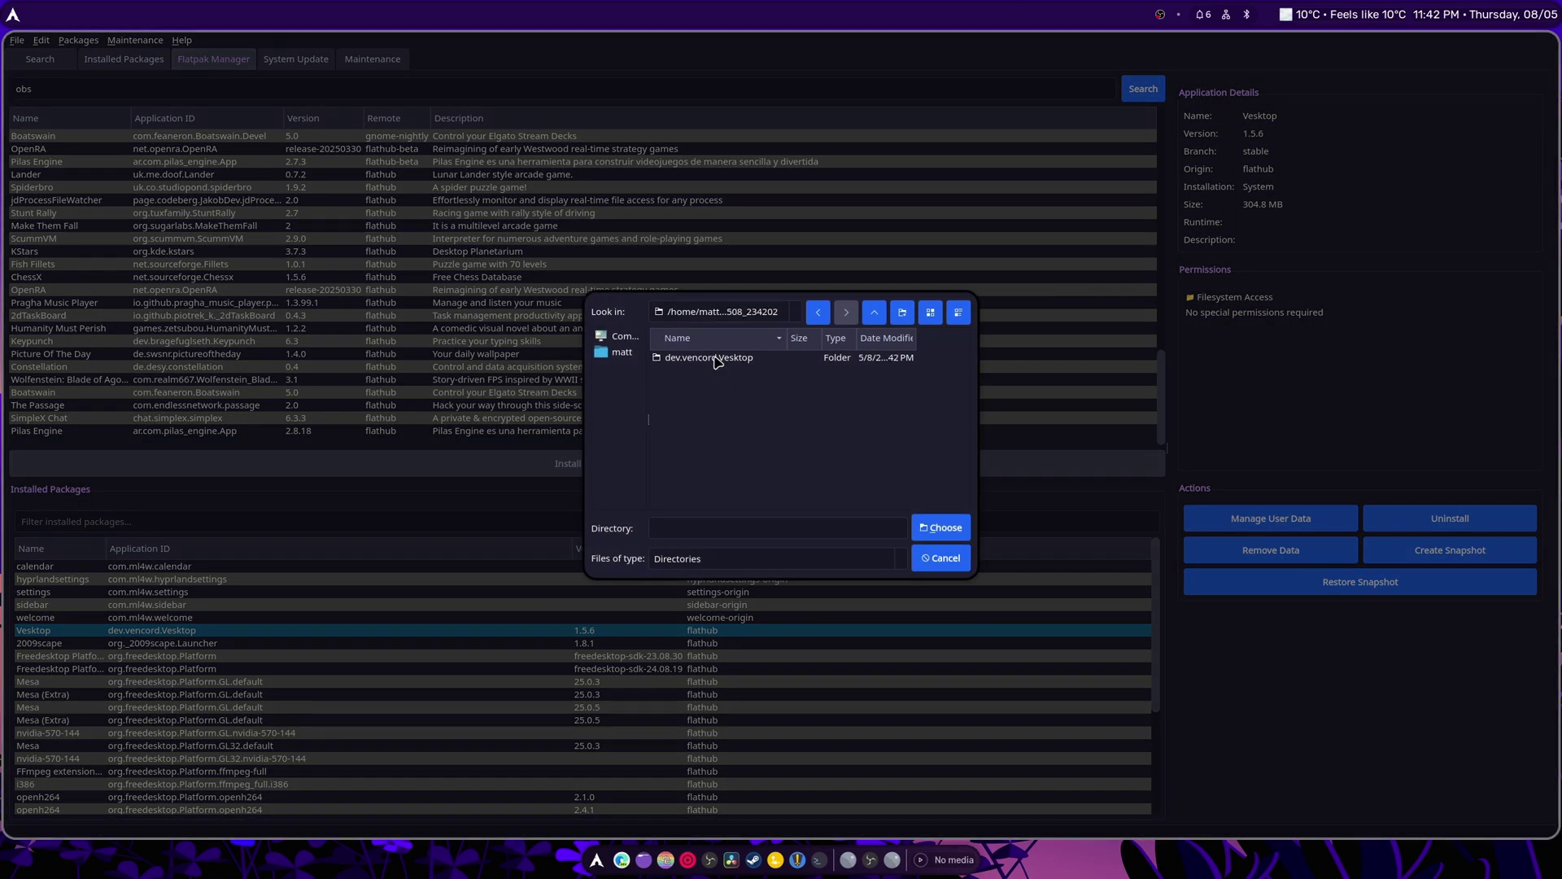
left_click(716, 359)
left_click(938, 526)
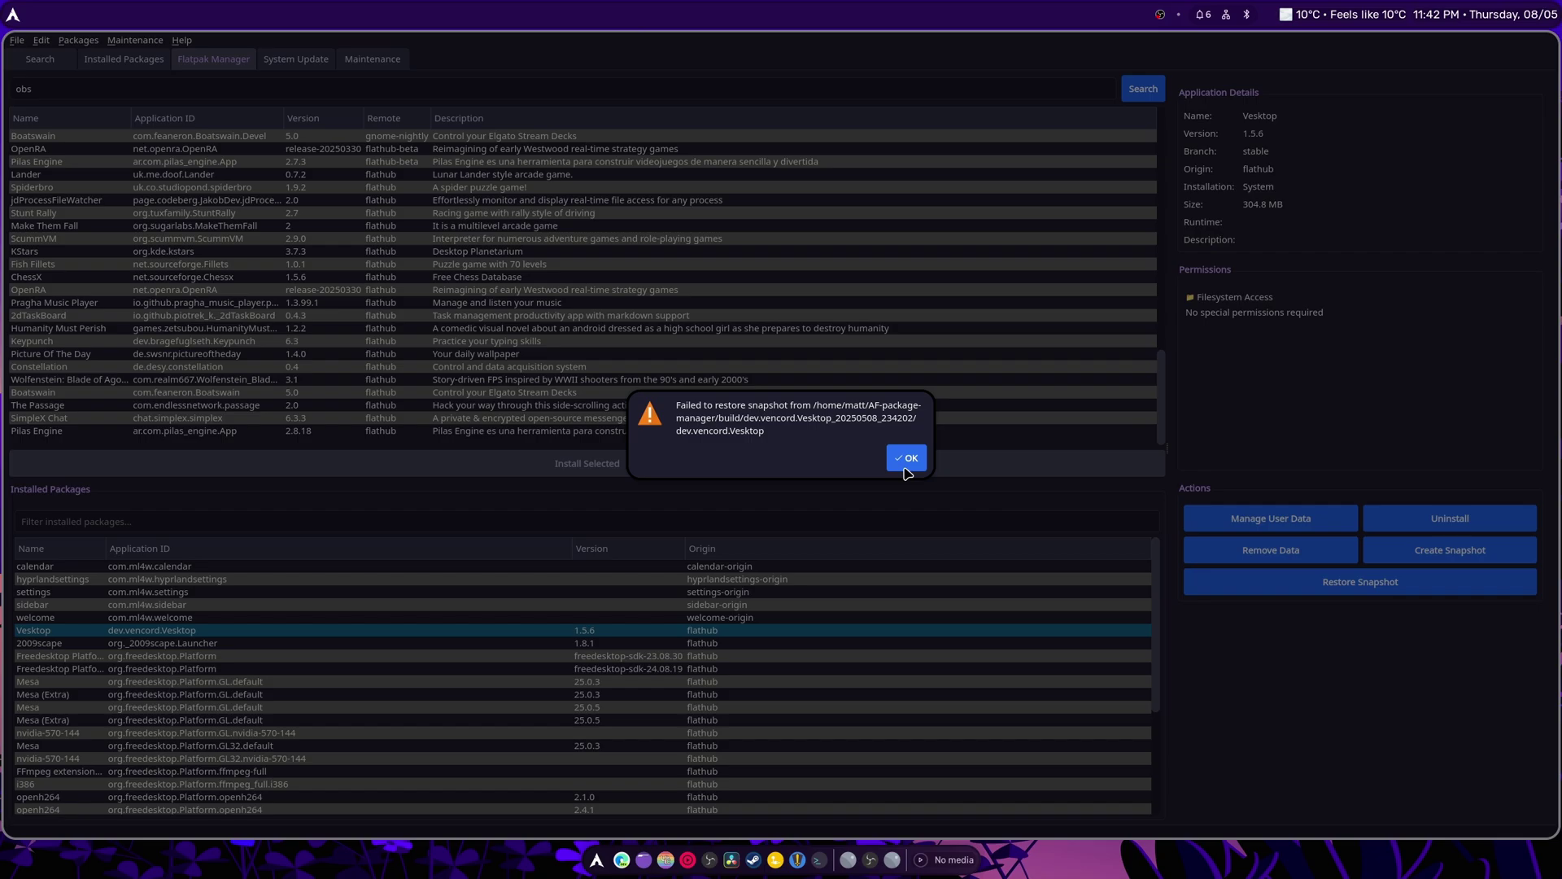
left_click(907, 460)
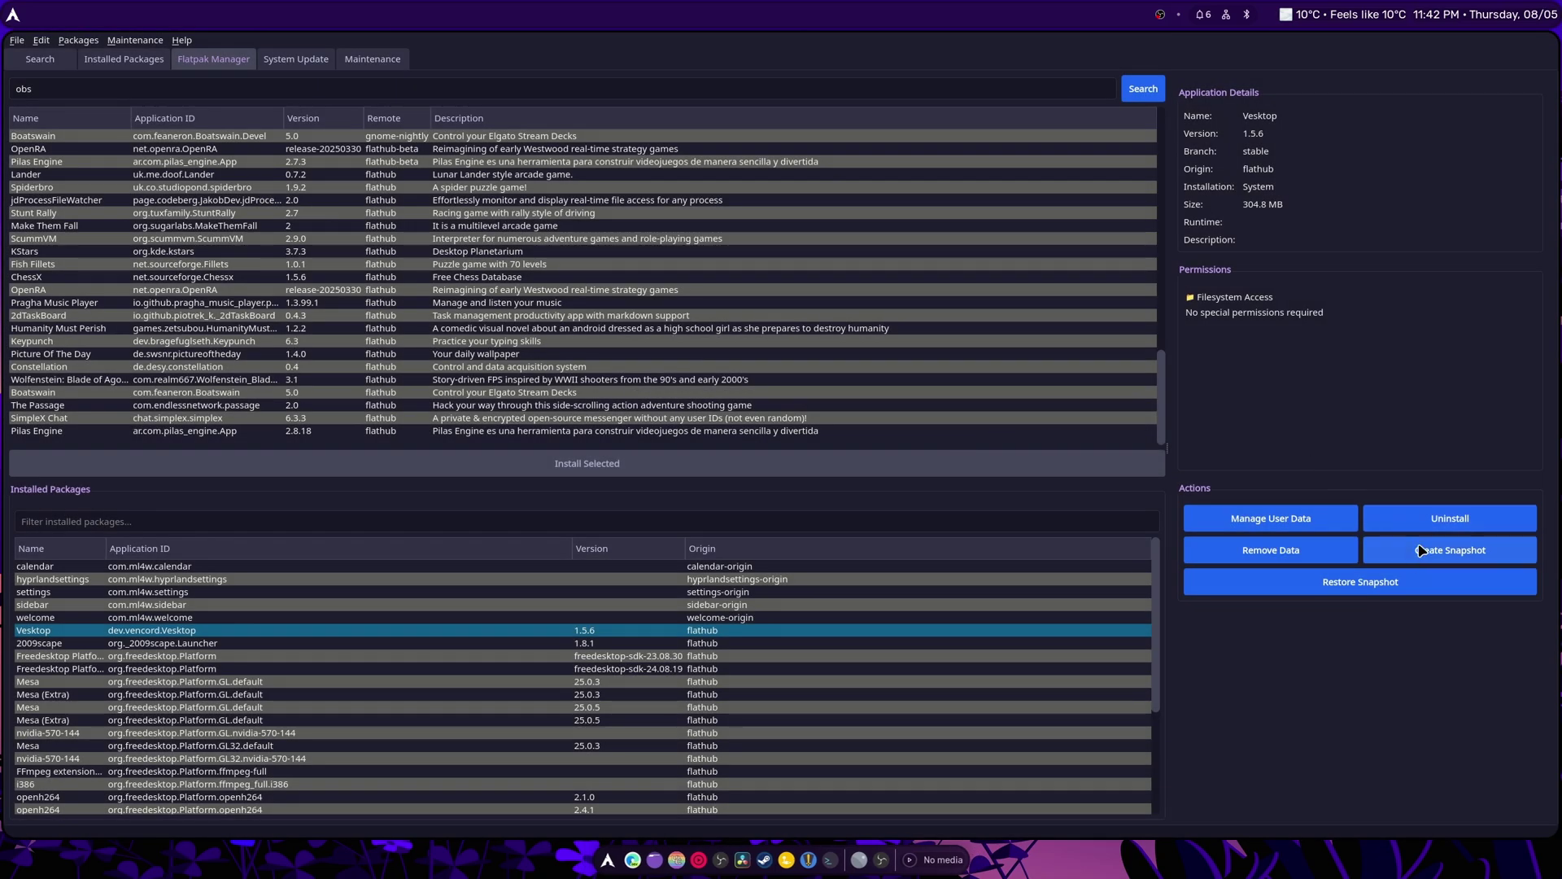
left_click(1375, 590)
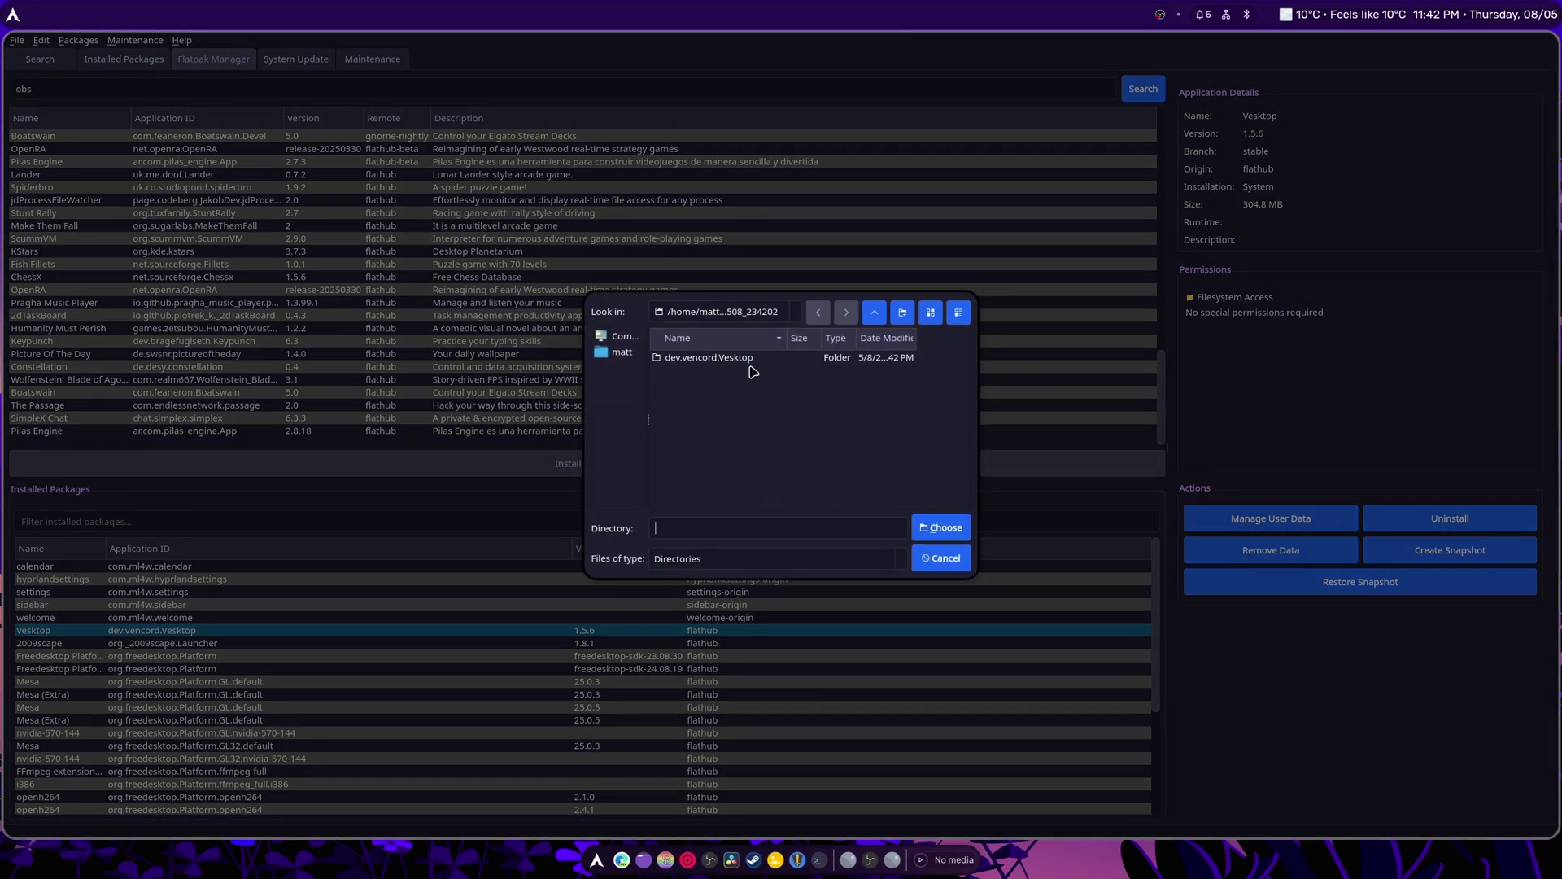
left_click(873, 315)
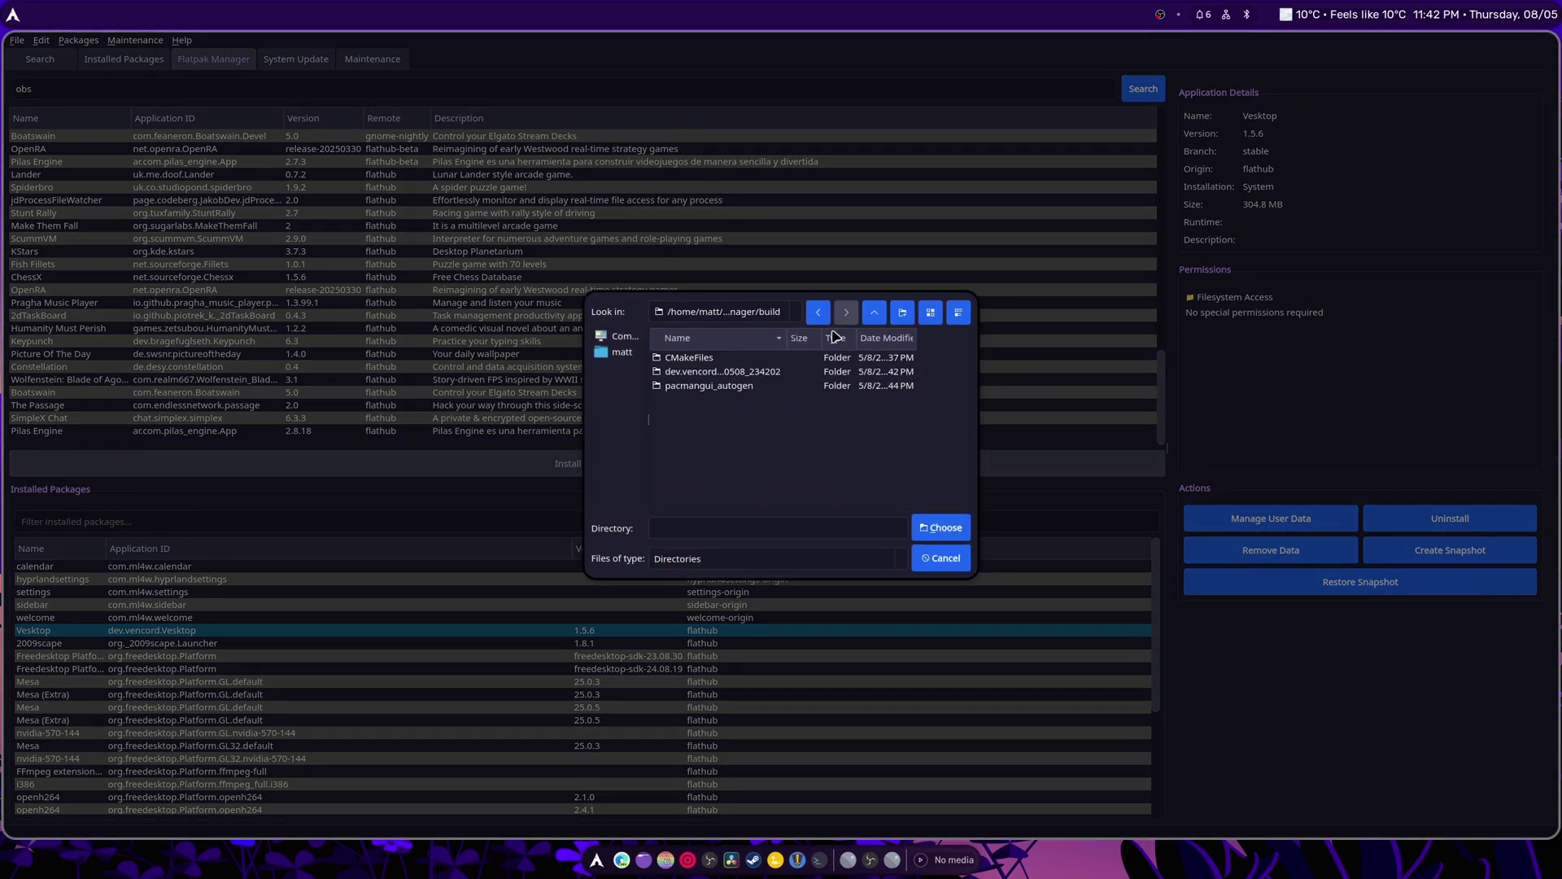
left_click(717, 372)
left_click(945, 531)
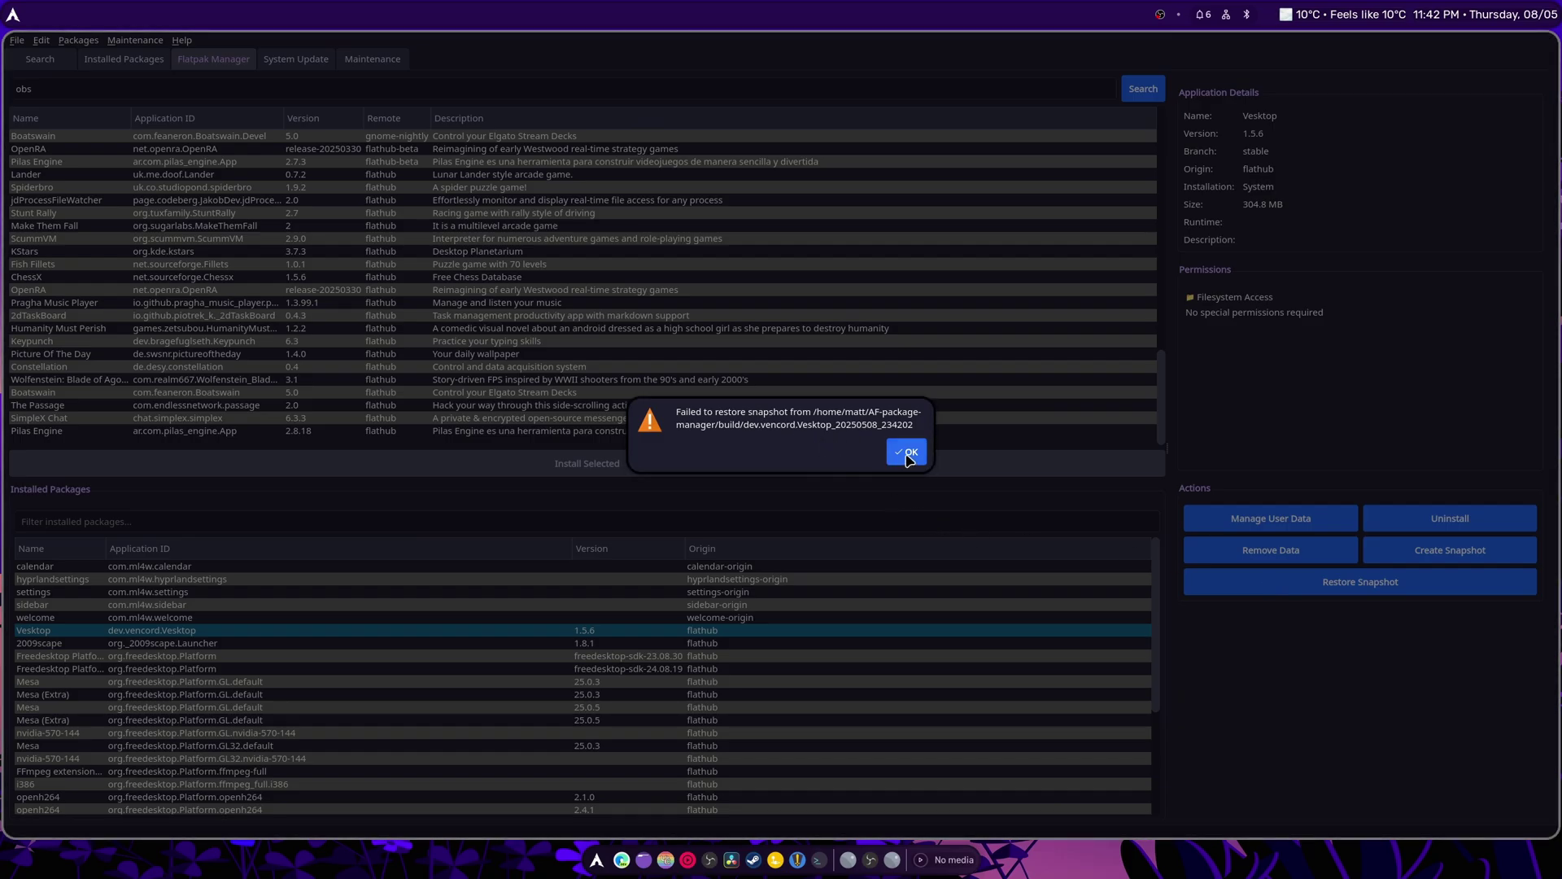
left_click(907, 455)
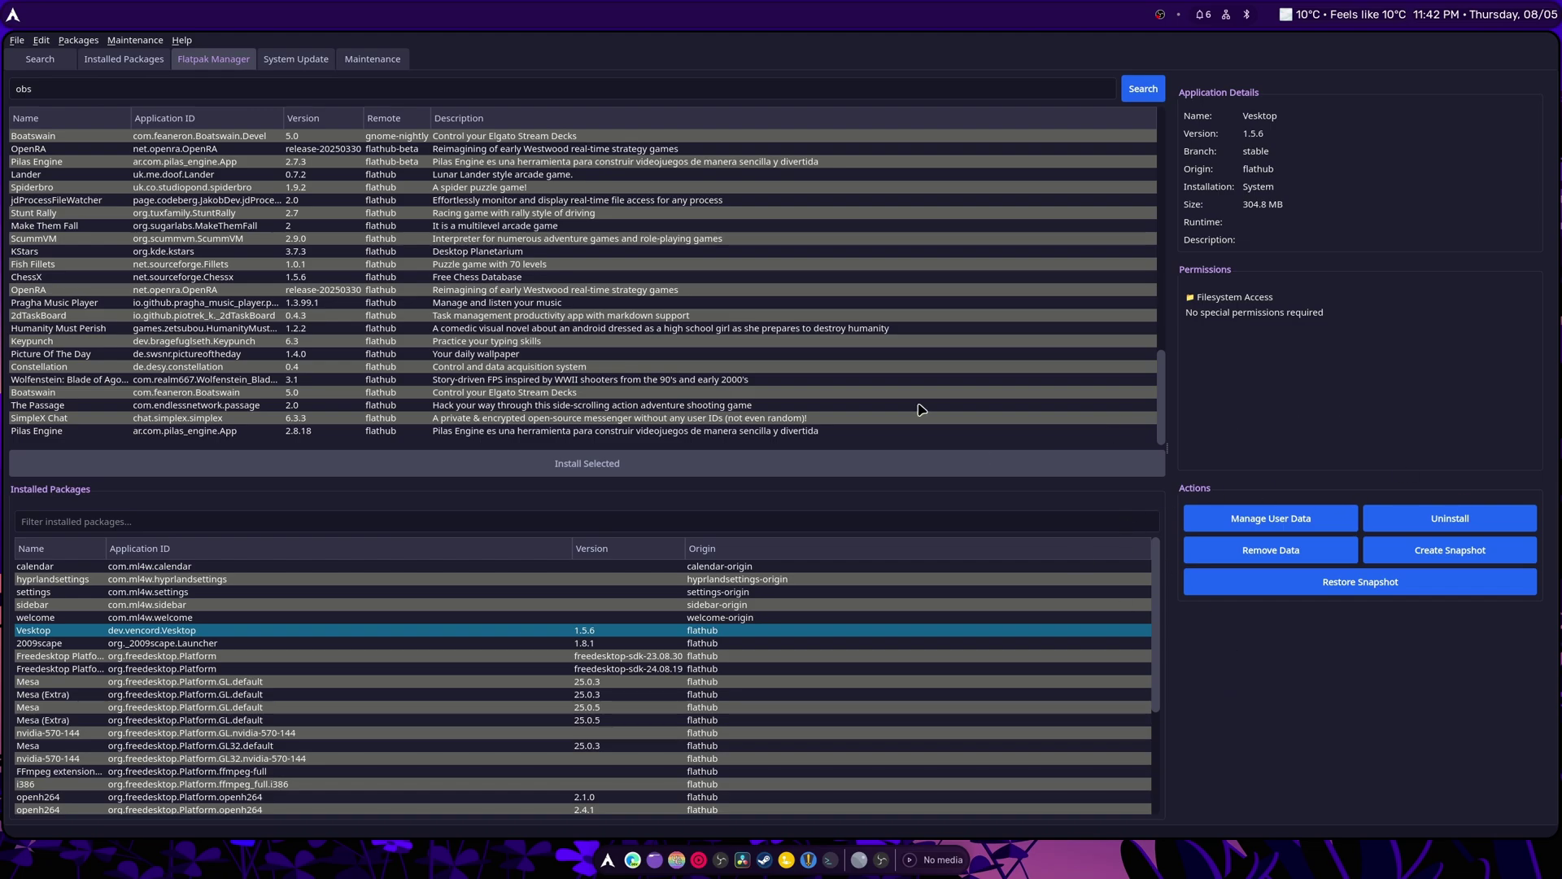
Check for system updates, confirm, and close the terminal, leaving 5 updates listed
left_click(318, 65)
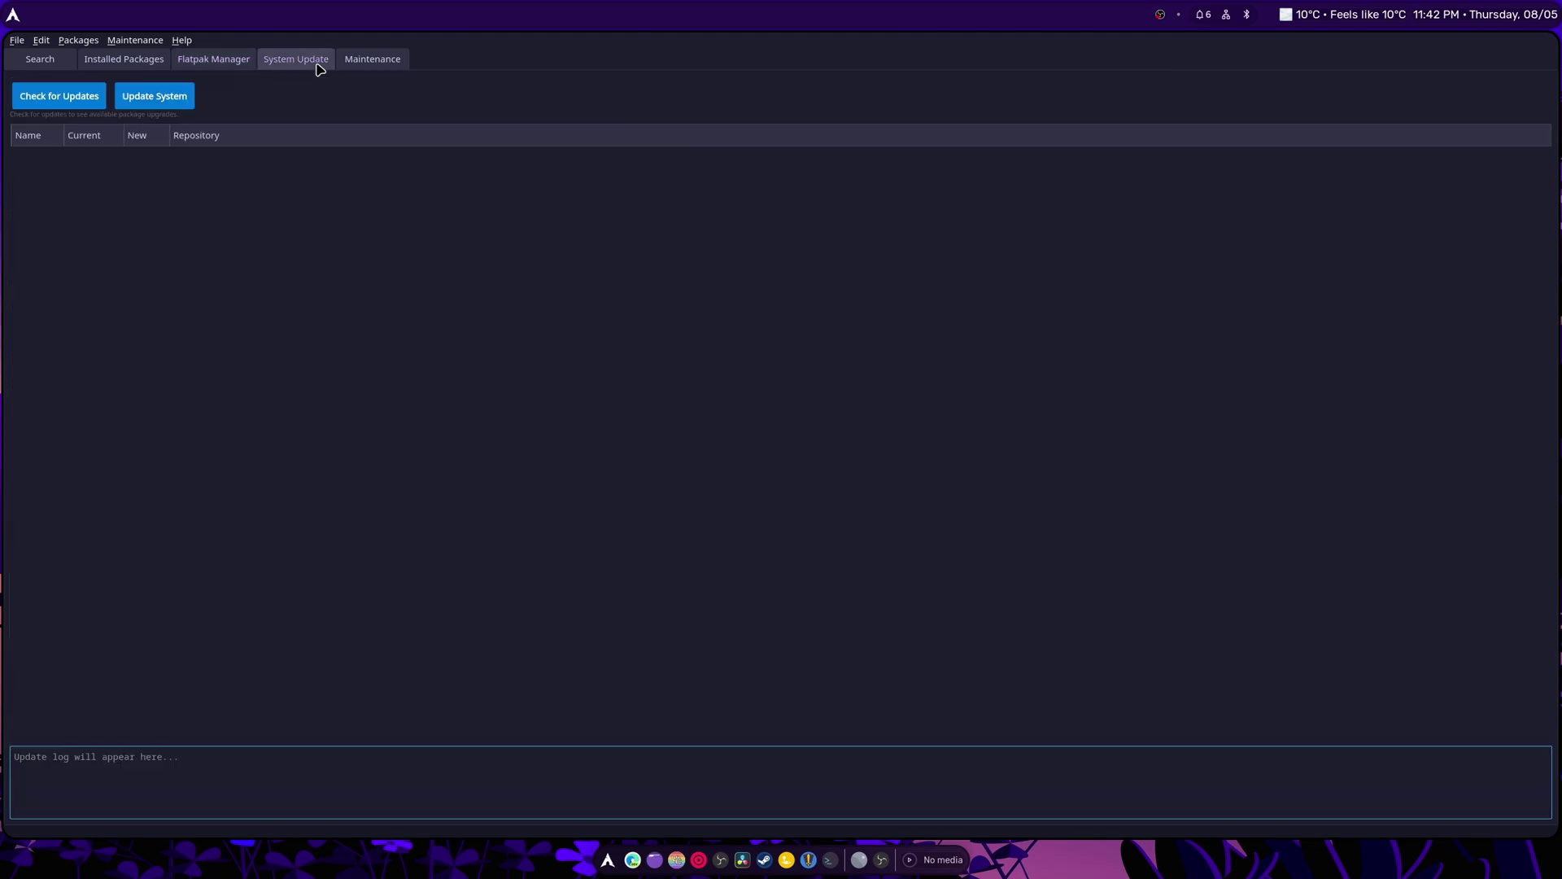
left_click(59, 96)
left_click(856, 463)
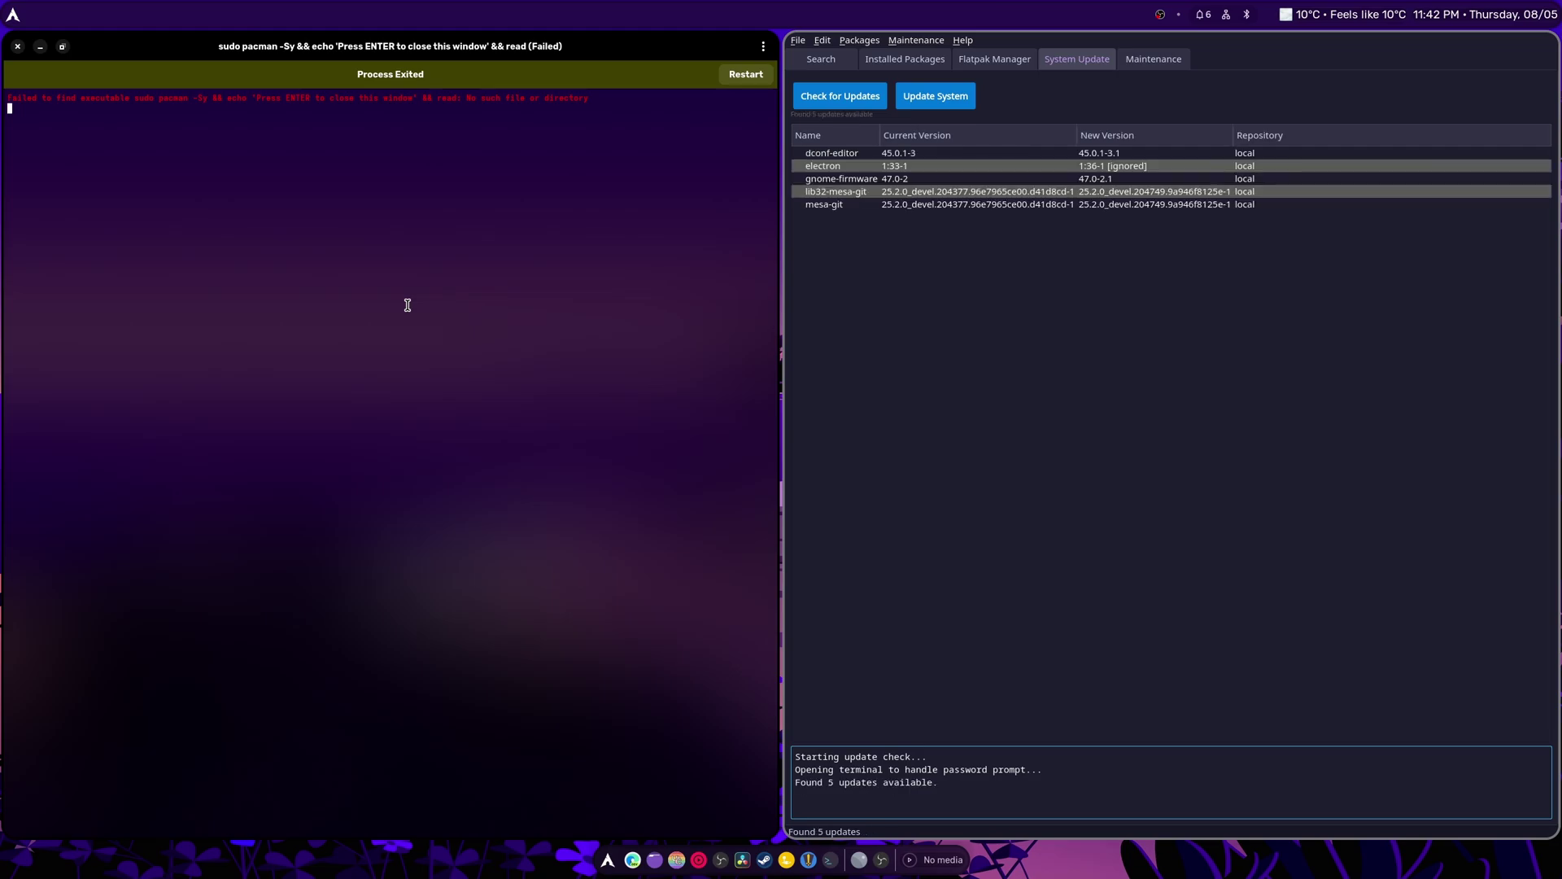
left_click(578, 317)
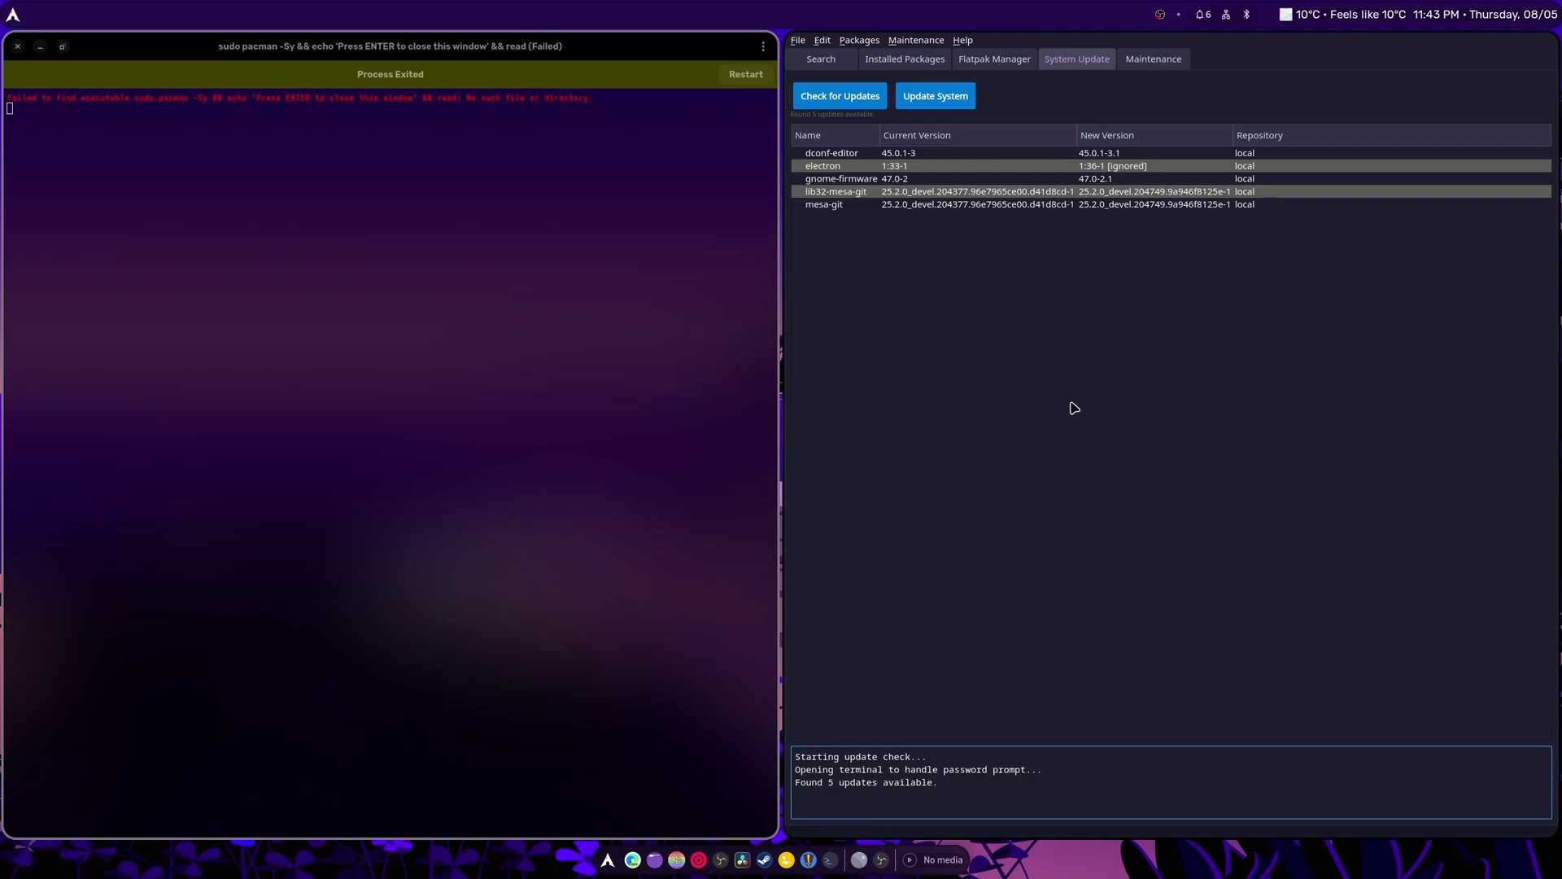
left_click(372, 274)
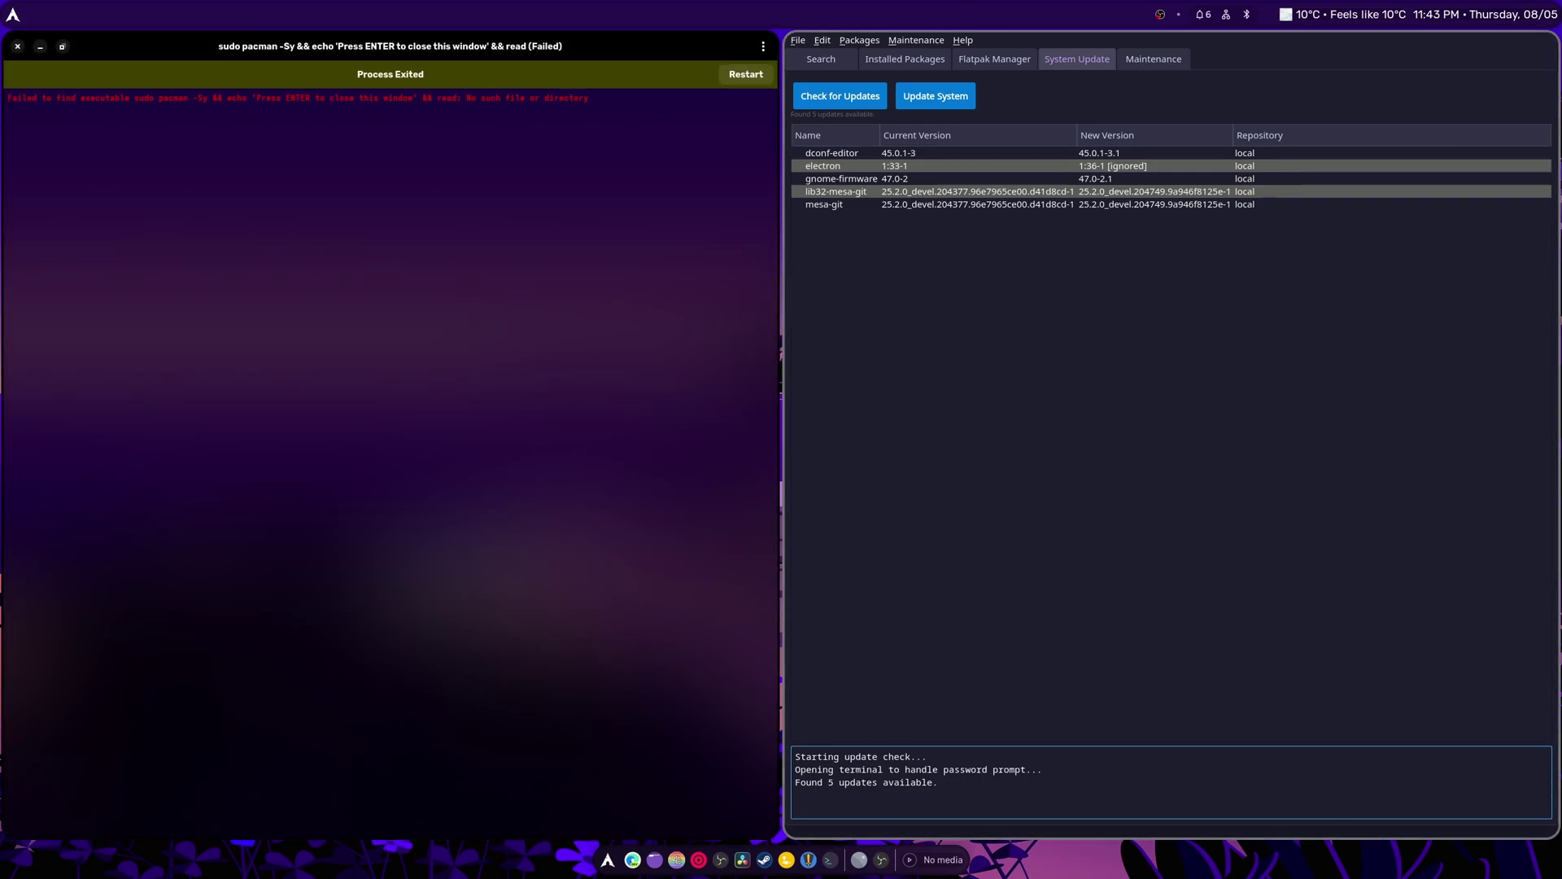
left_click(17, 46)
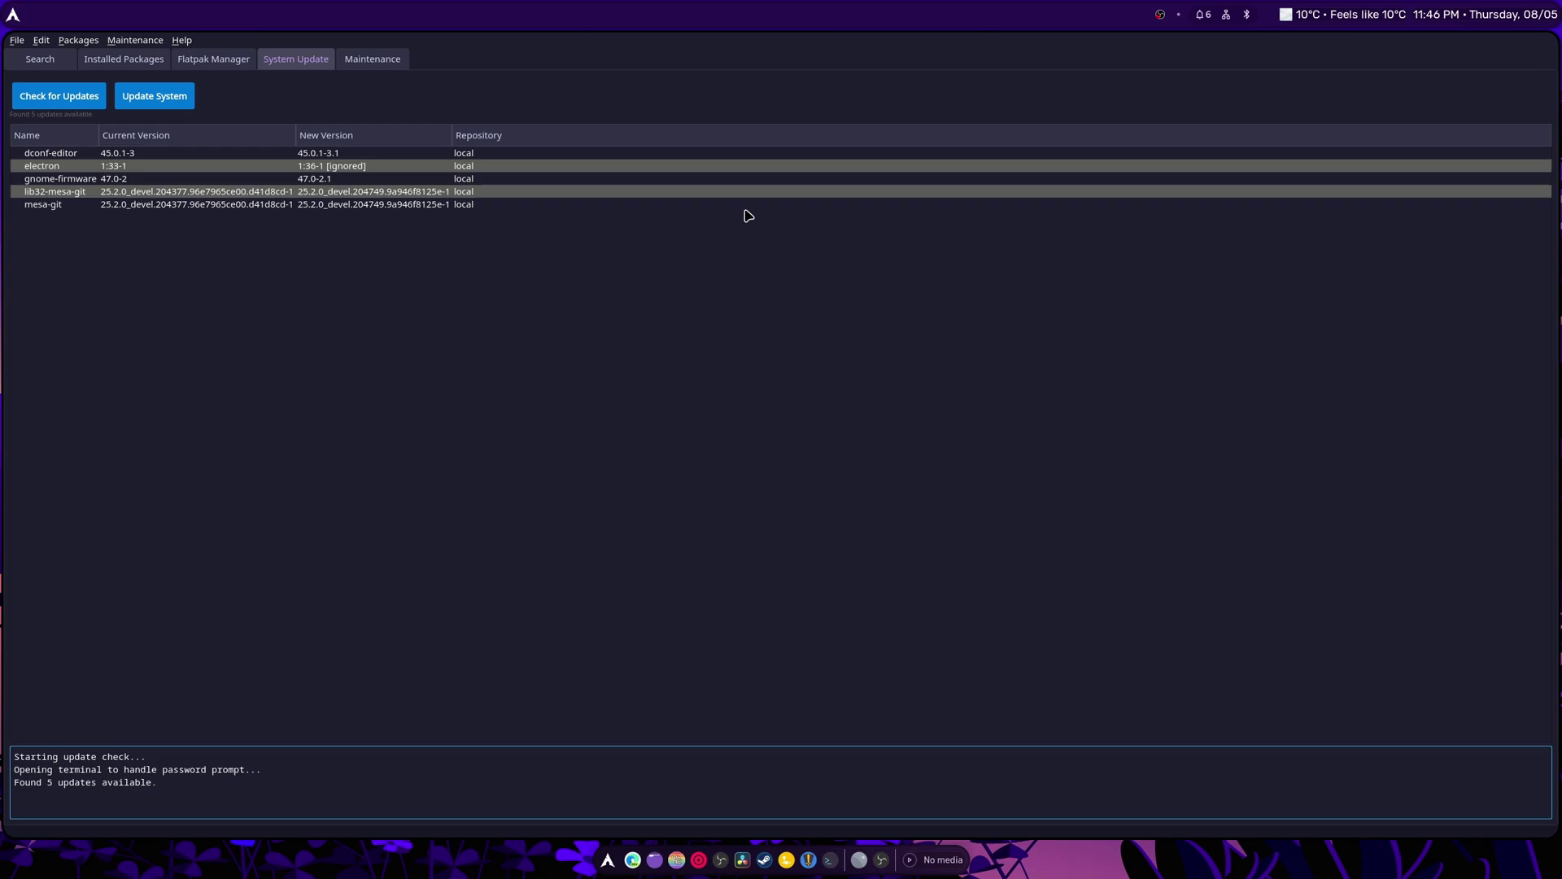
Switch to the Maintenance tab and open the File menu
left_click(355, 63)
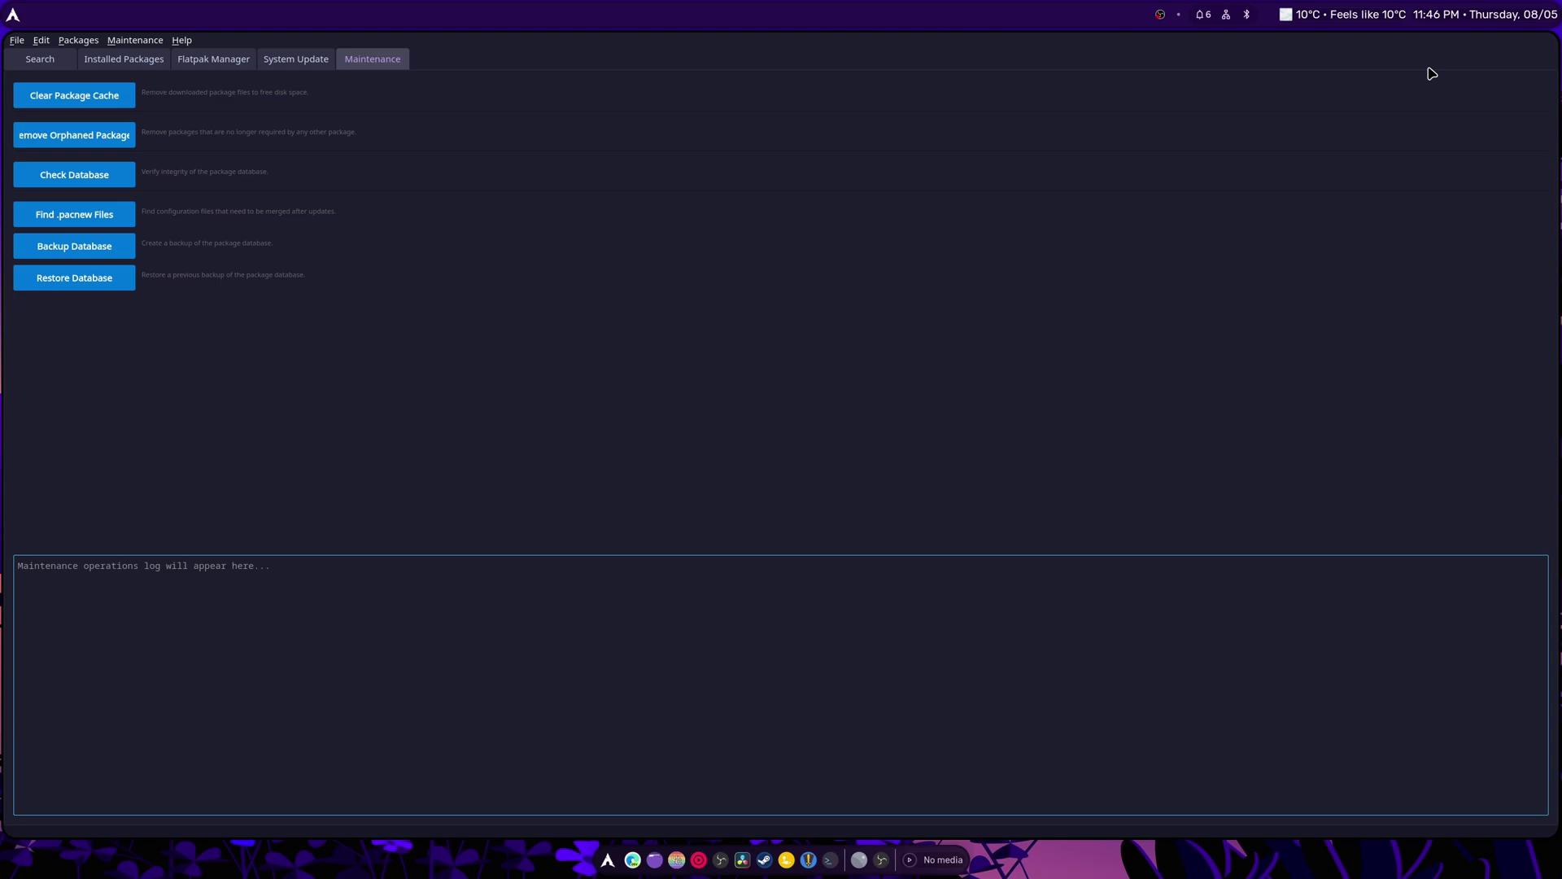
left_click(17, 40)
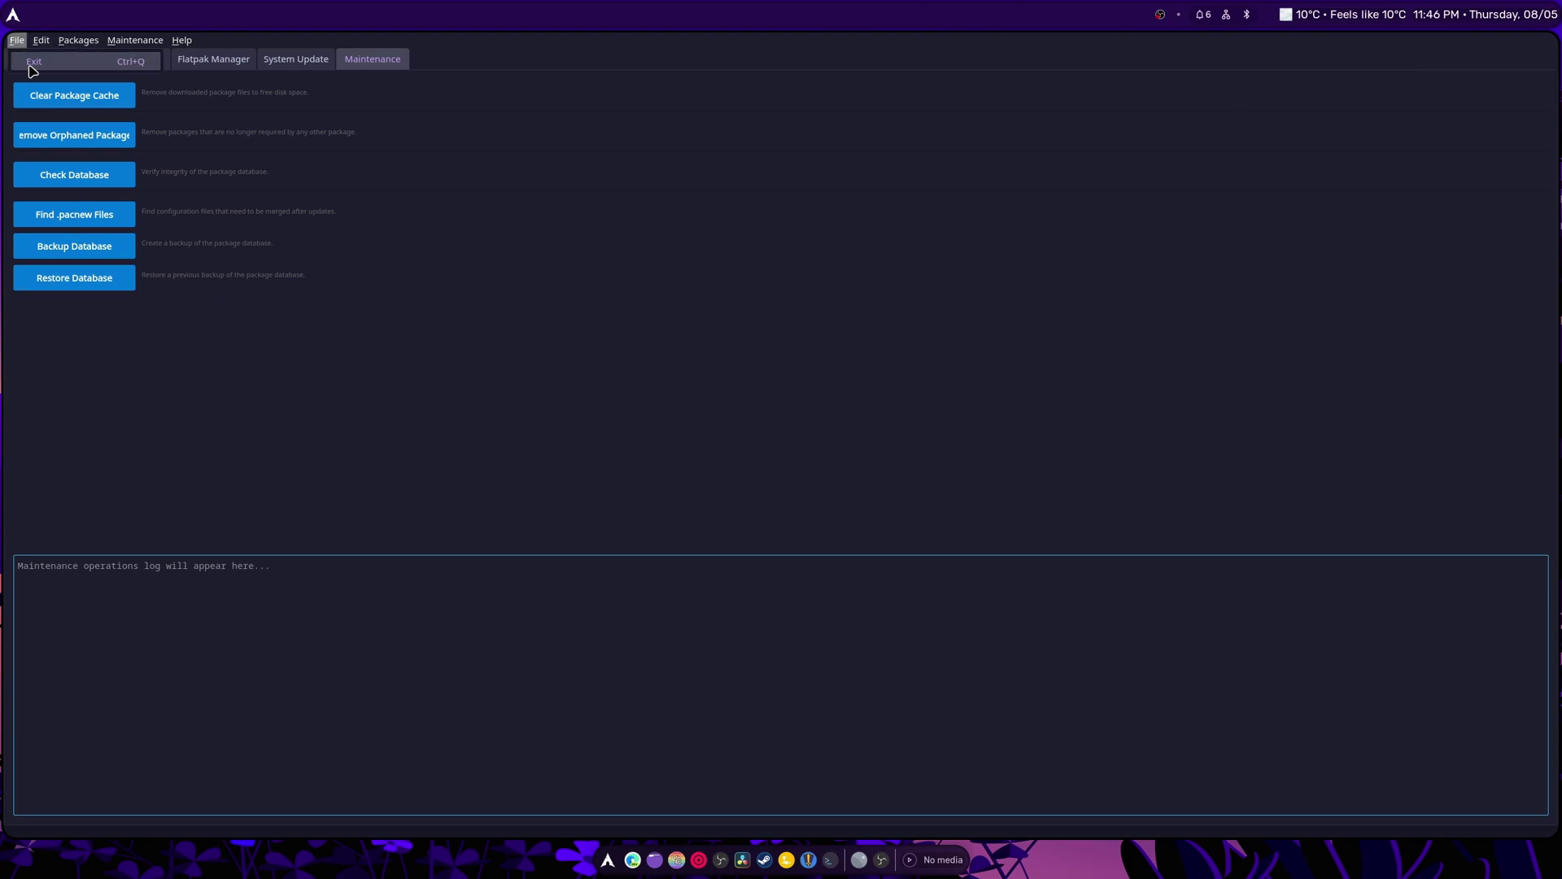
Quit AF Package Manager, scroll HyprMenu's grid back to the top, and launch Files
left_click(31, 61)
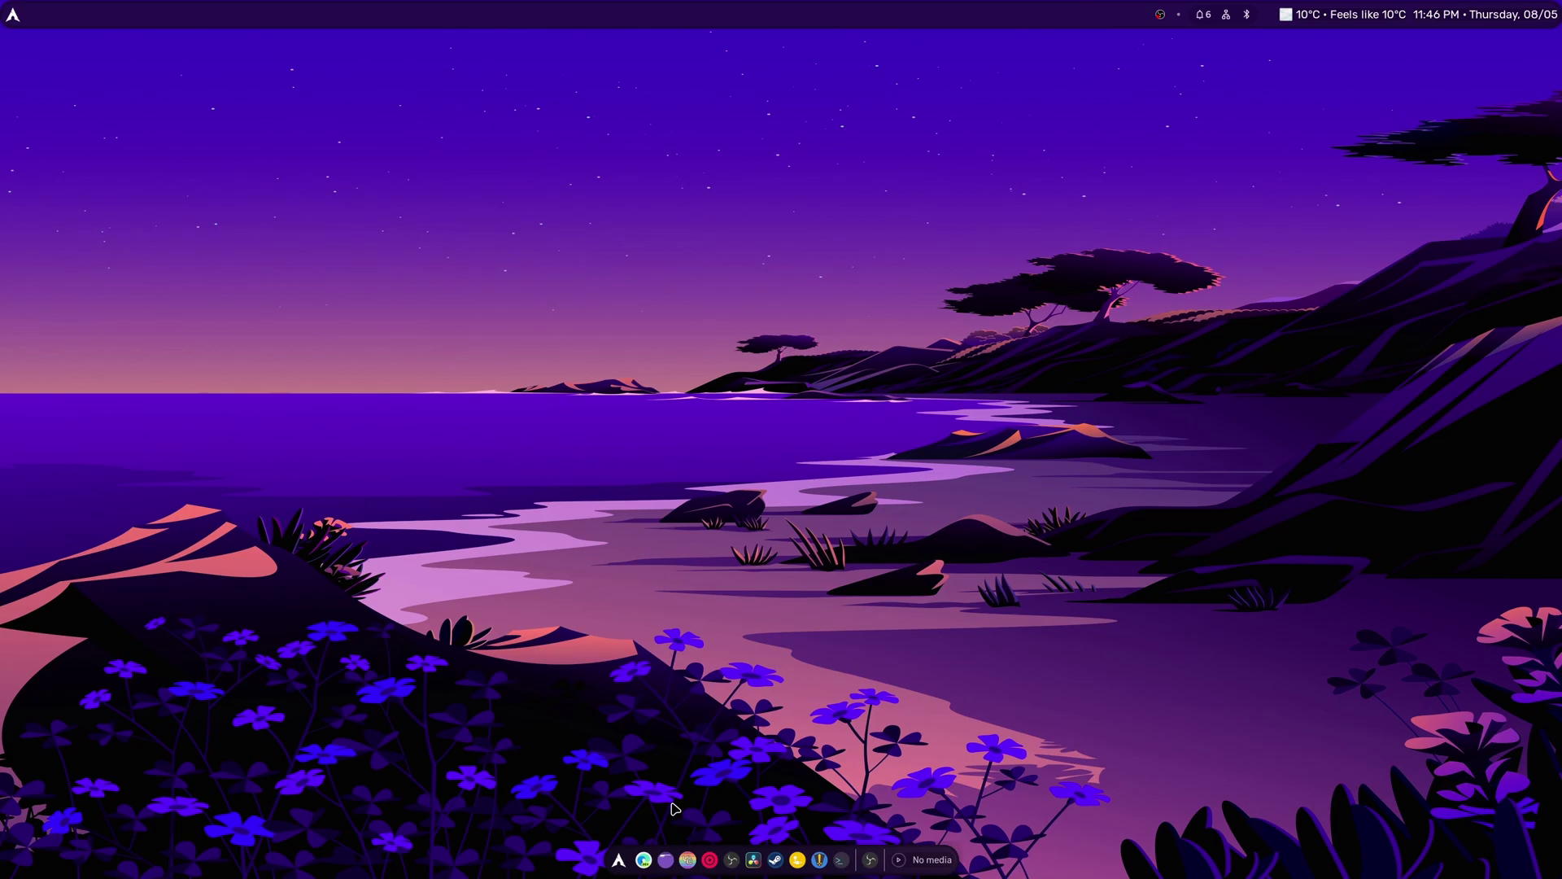
left_click(619, 862)
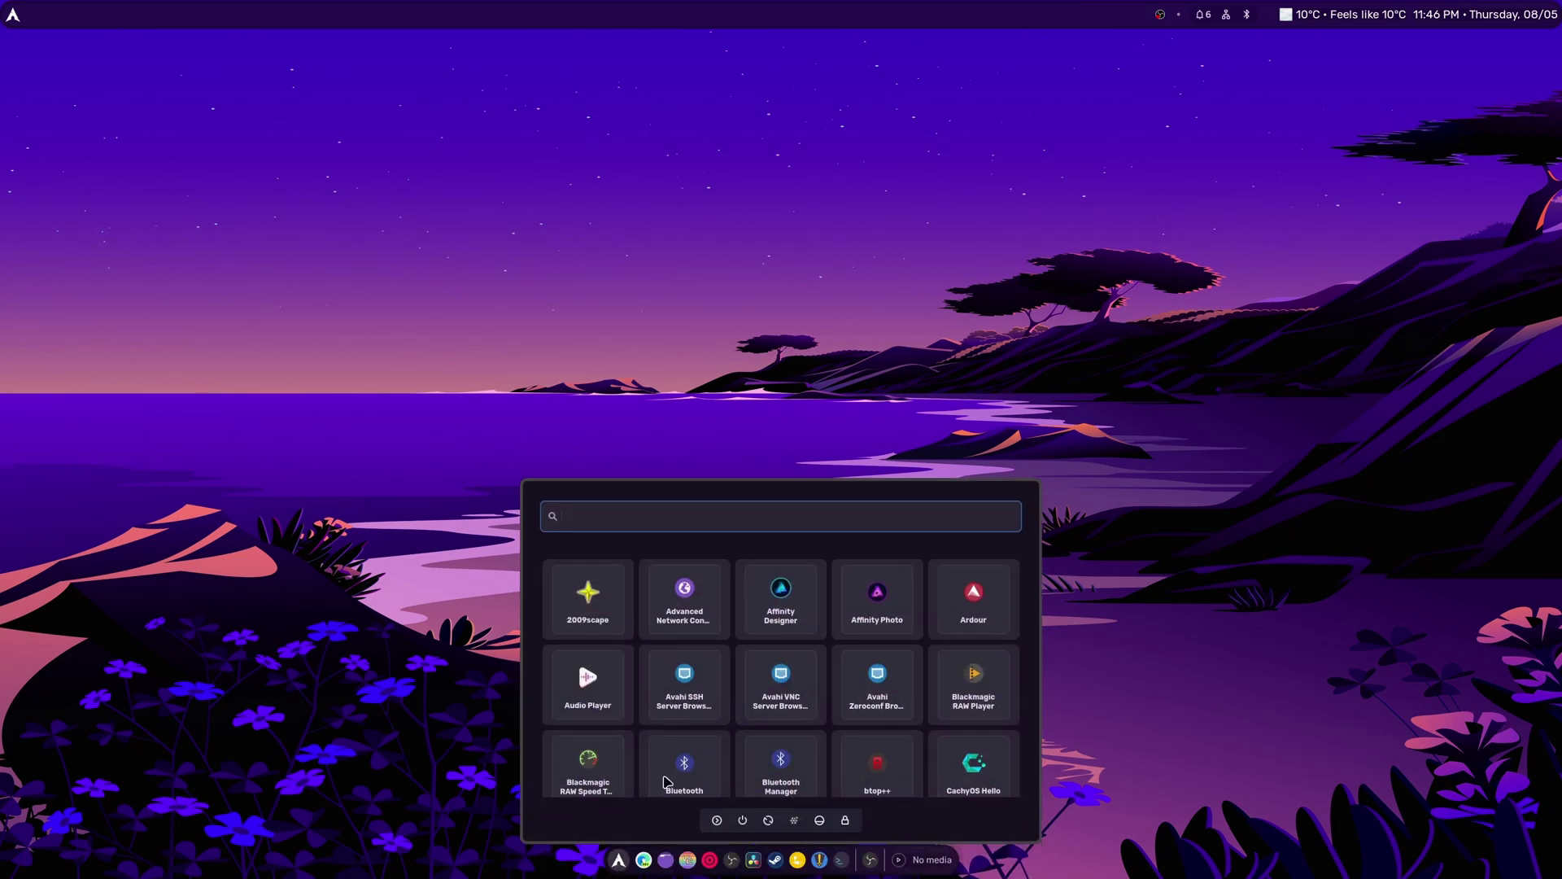
scroll(766, 678, "down", 2)
scroll(765, 683, "down", 4)
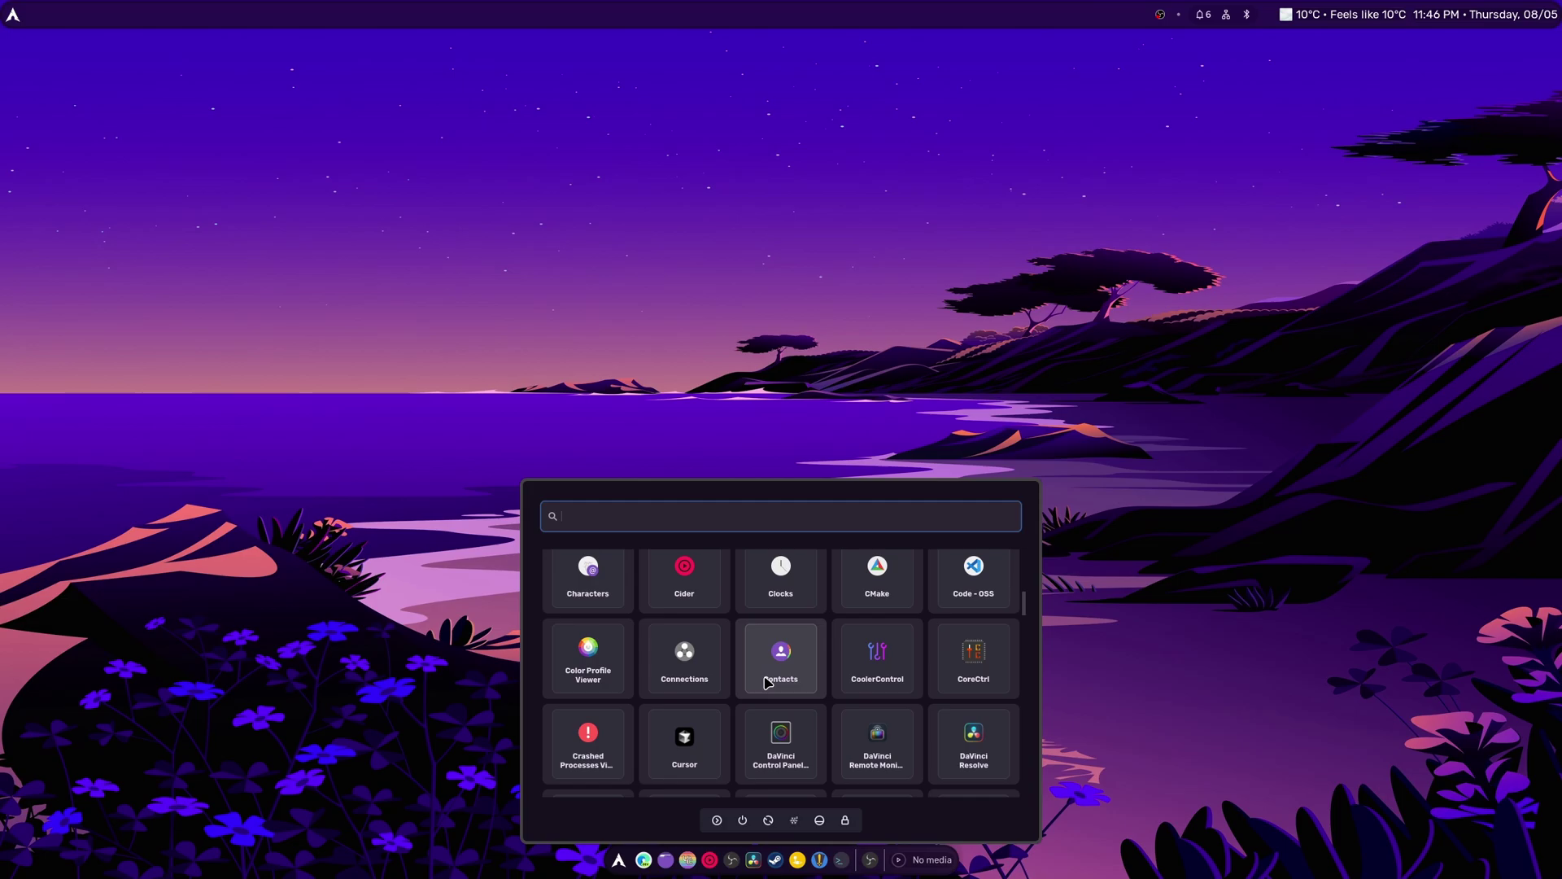
scroll(765, 691, "down", 6)
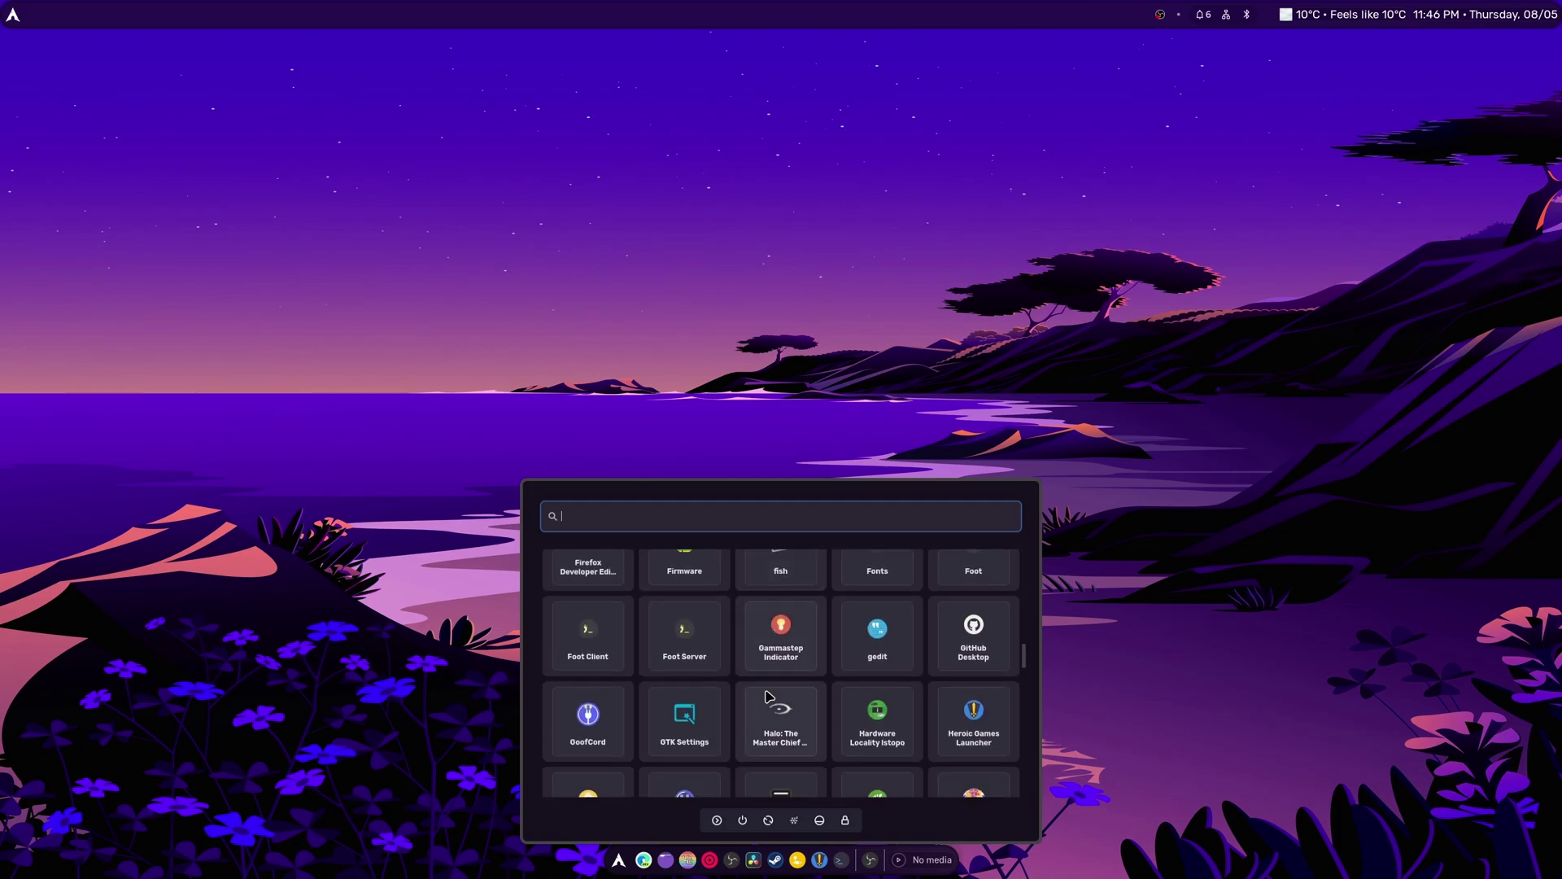
scroll(771, 692, "up", 12)
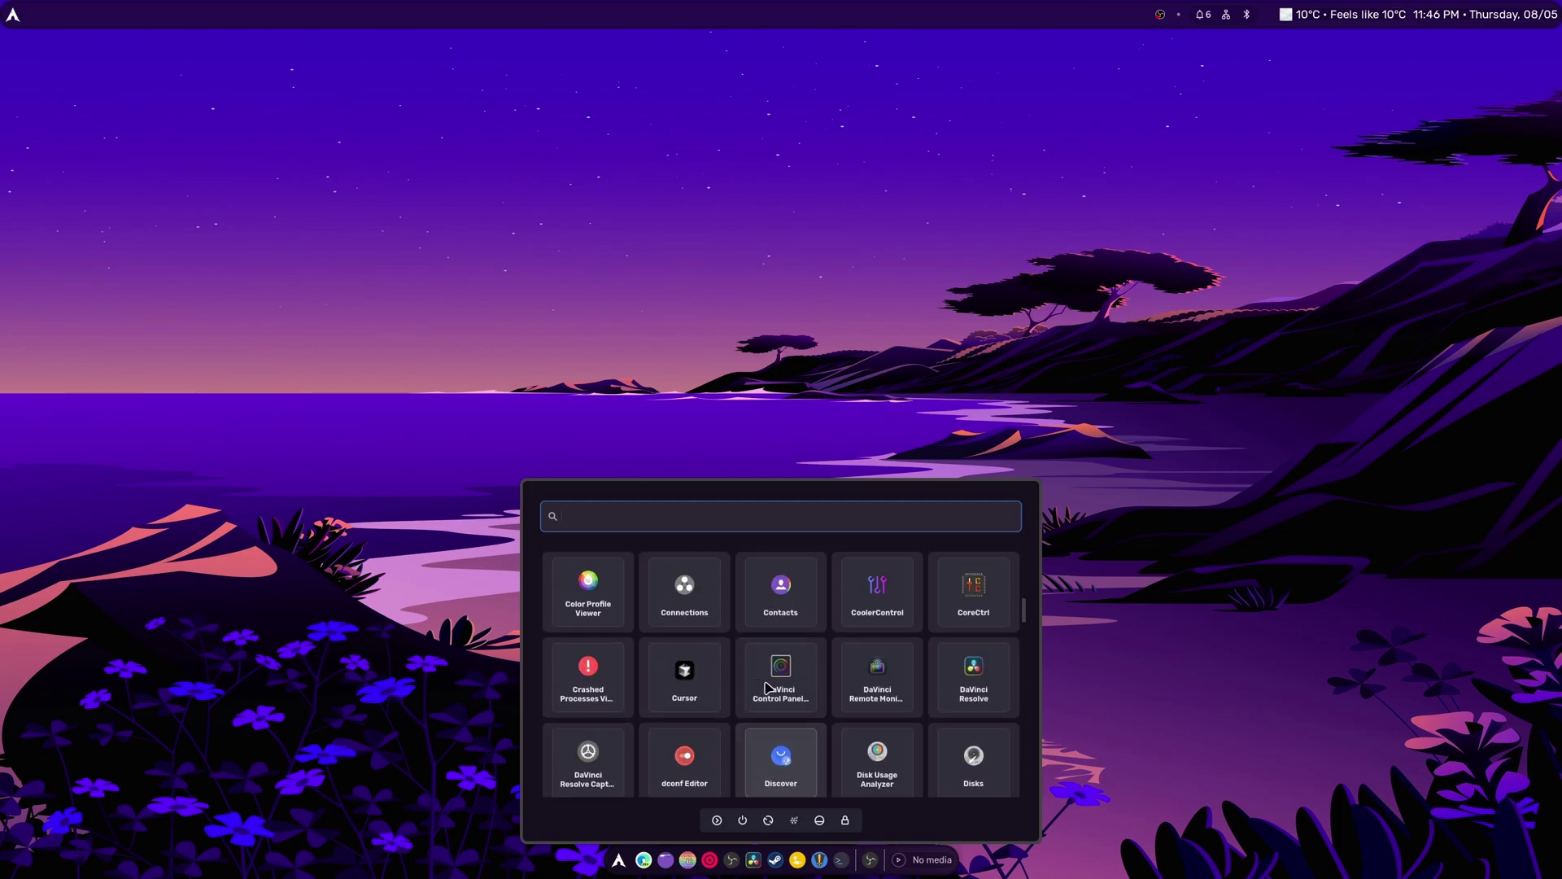
scroll(711, 655, "up", 3)
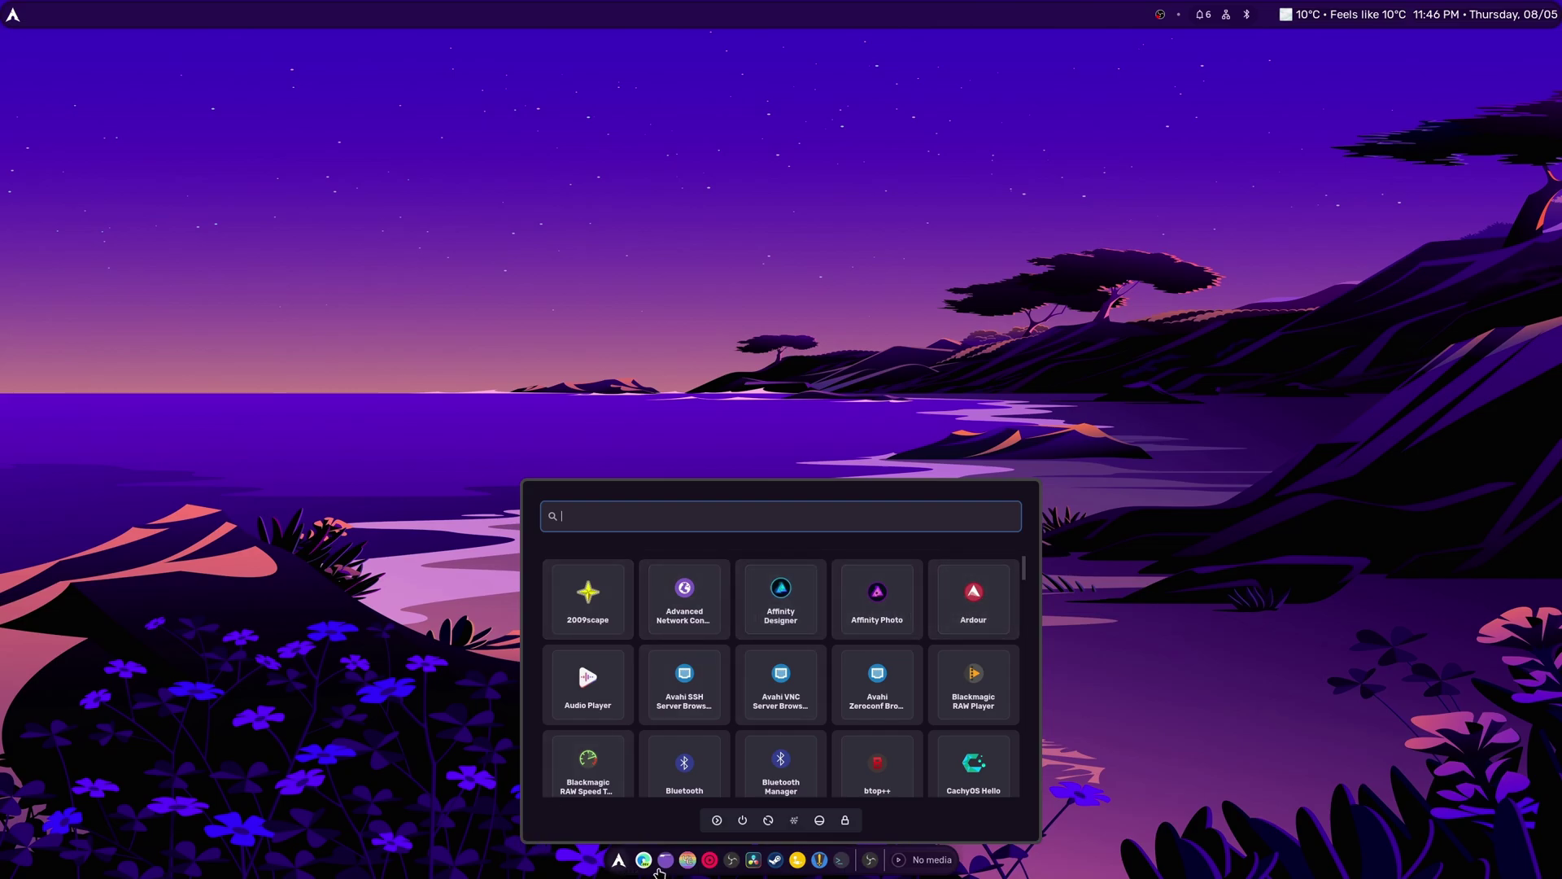
left_click(666, 860)
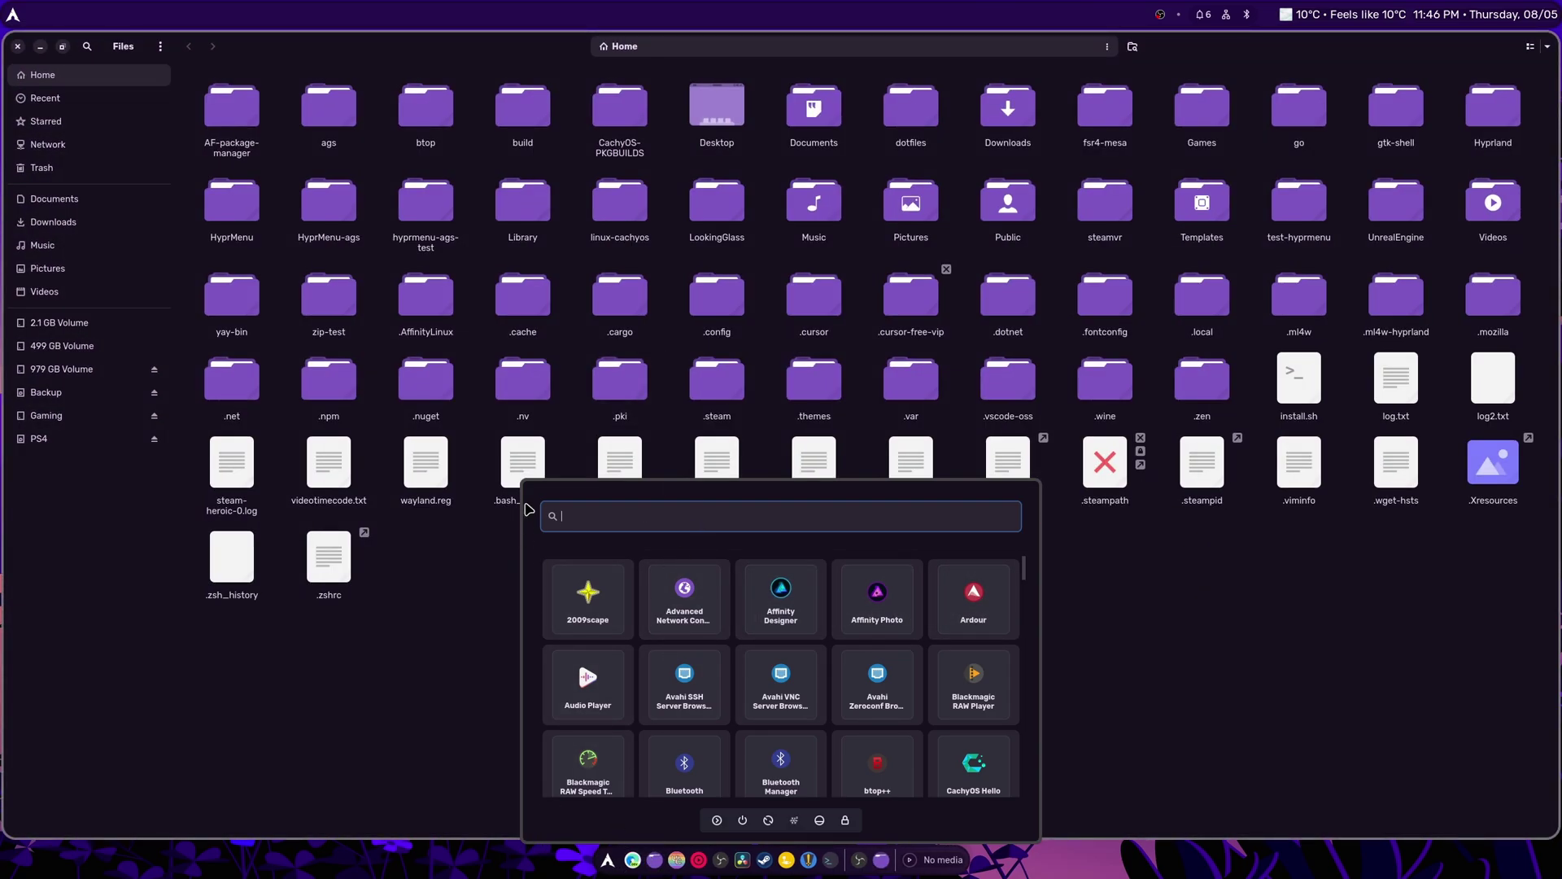
Dismiss the launcher and open .config/hyprmenu/hyprmenu.conf with Code - OSS
left_click(521, 500)
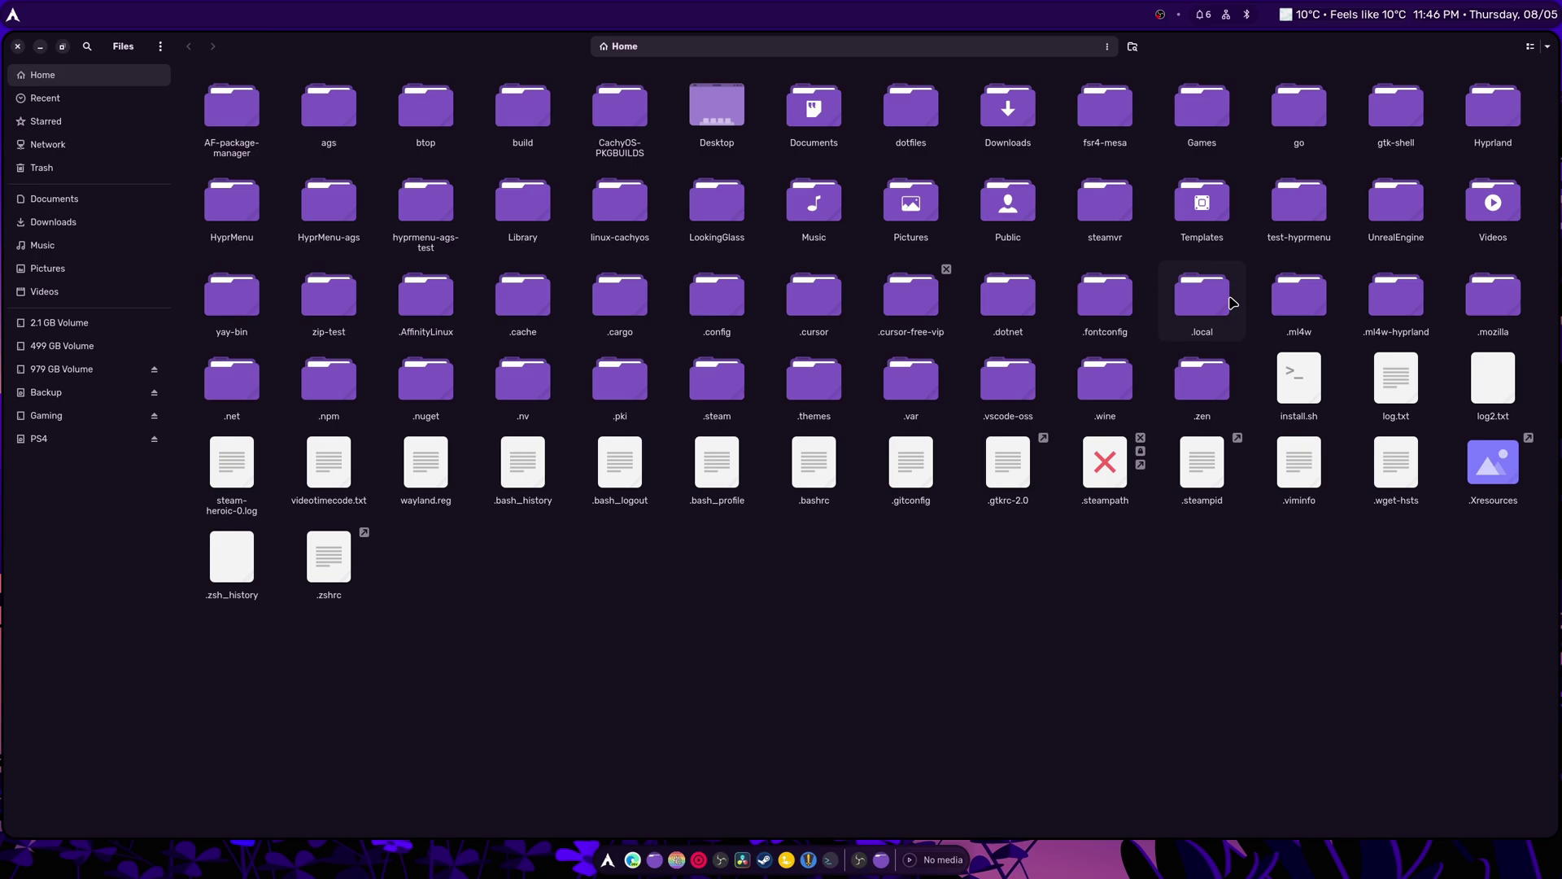
double_click(718, 299)
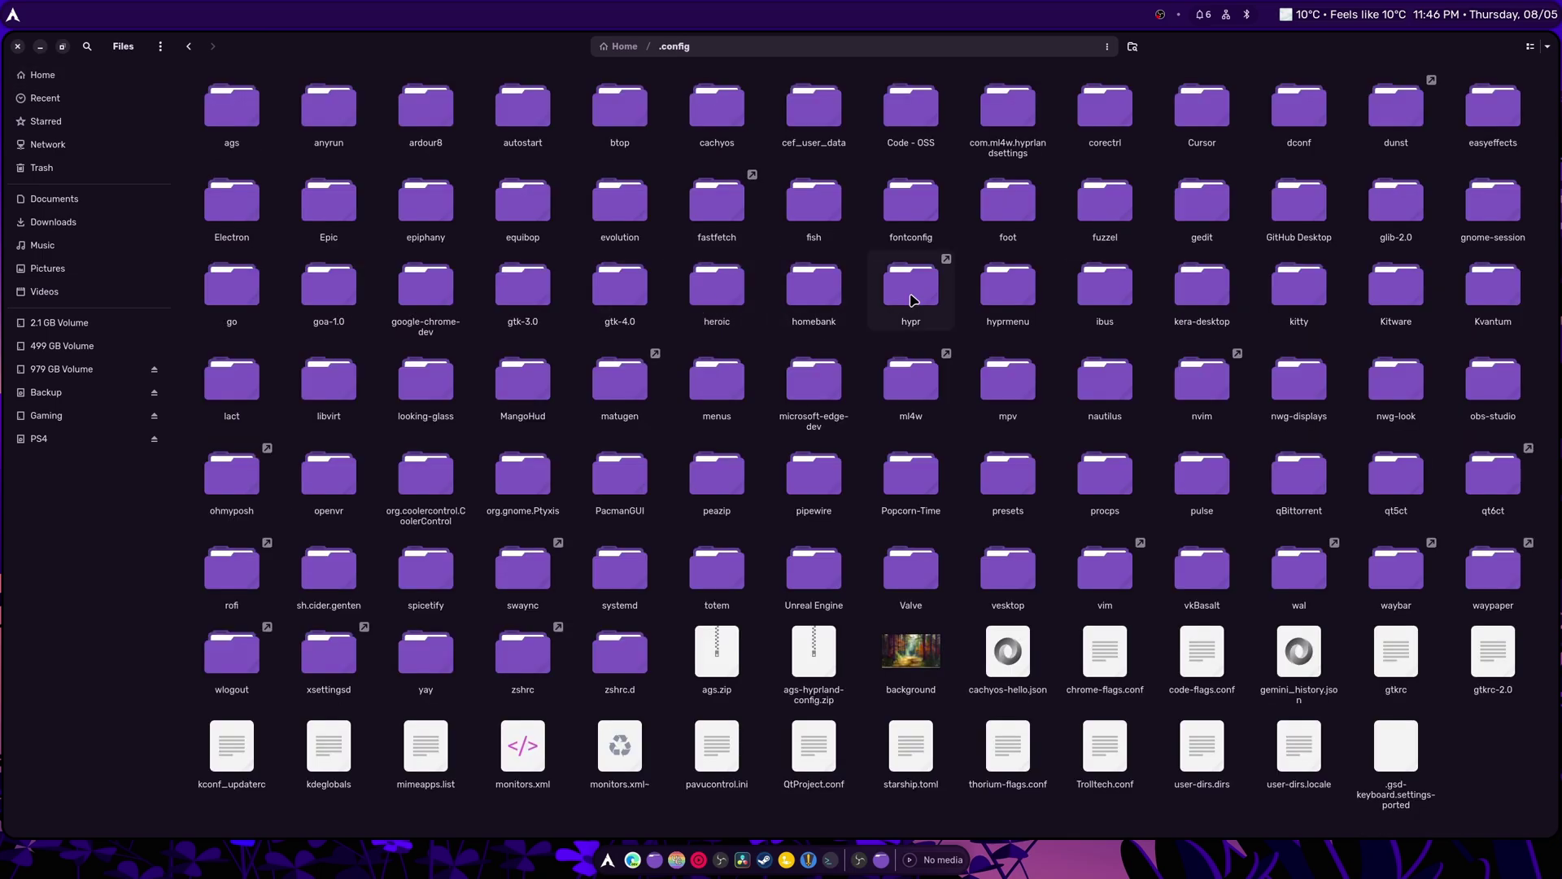
double_click(1002, 302)
right_click(238, 140)
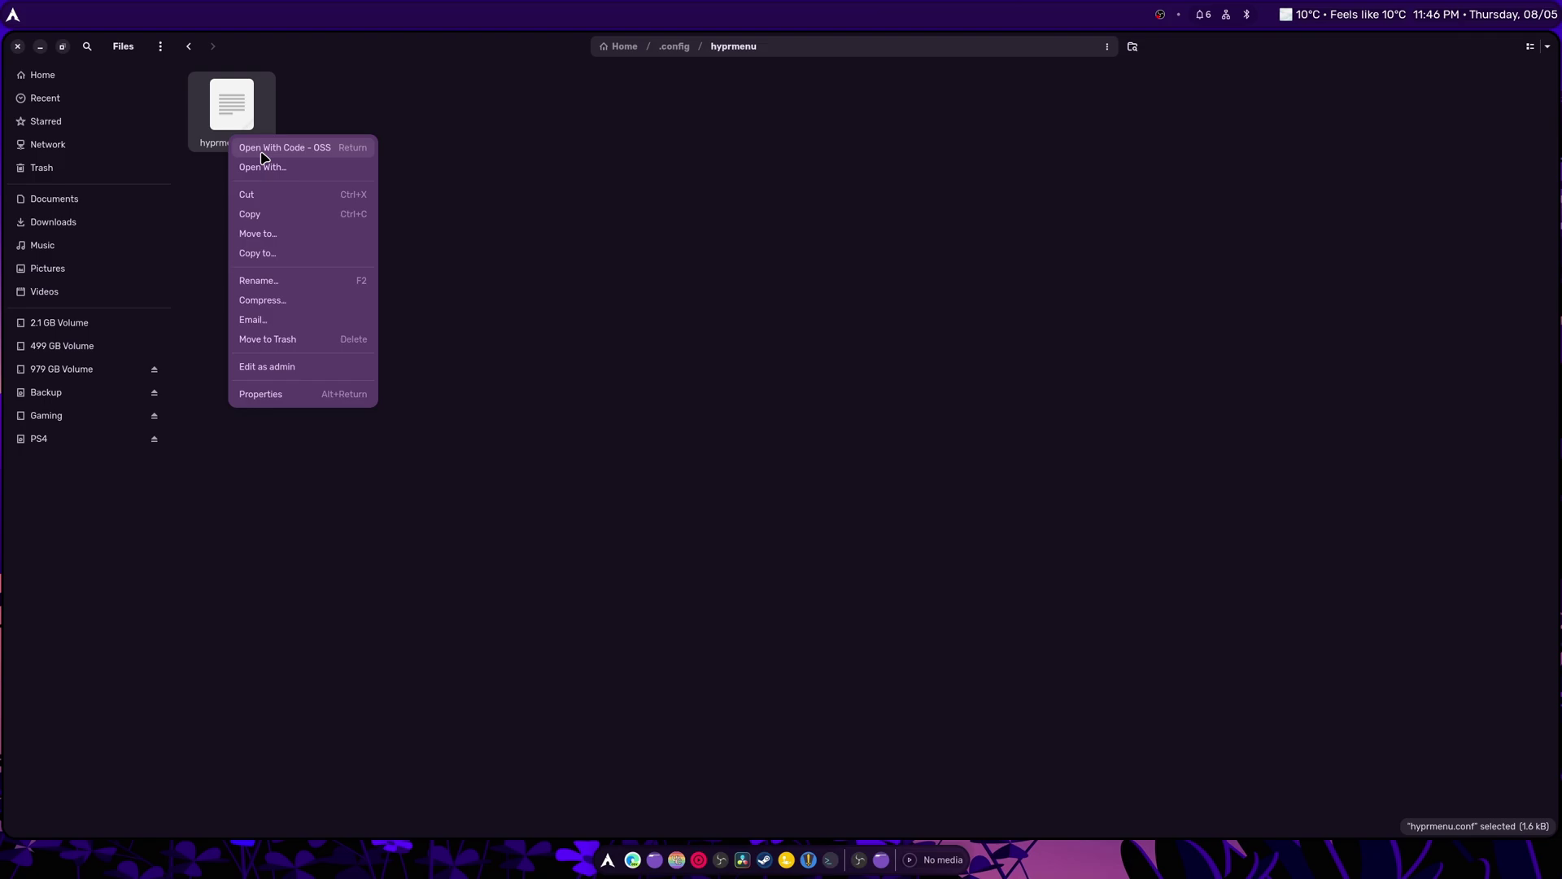
left_click(261, 149)
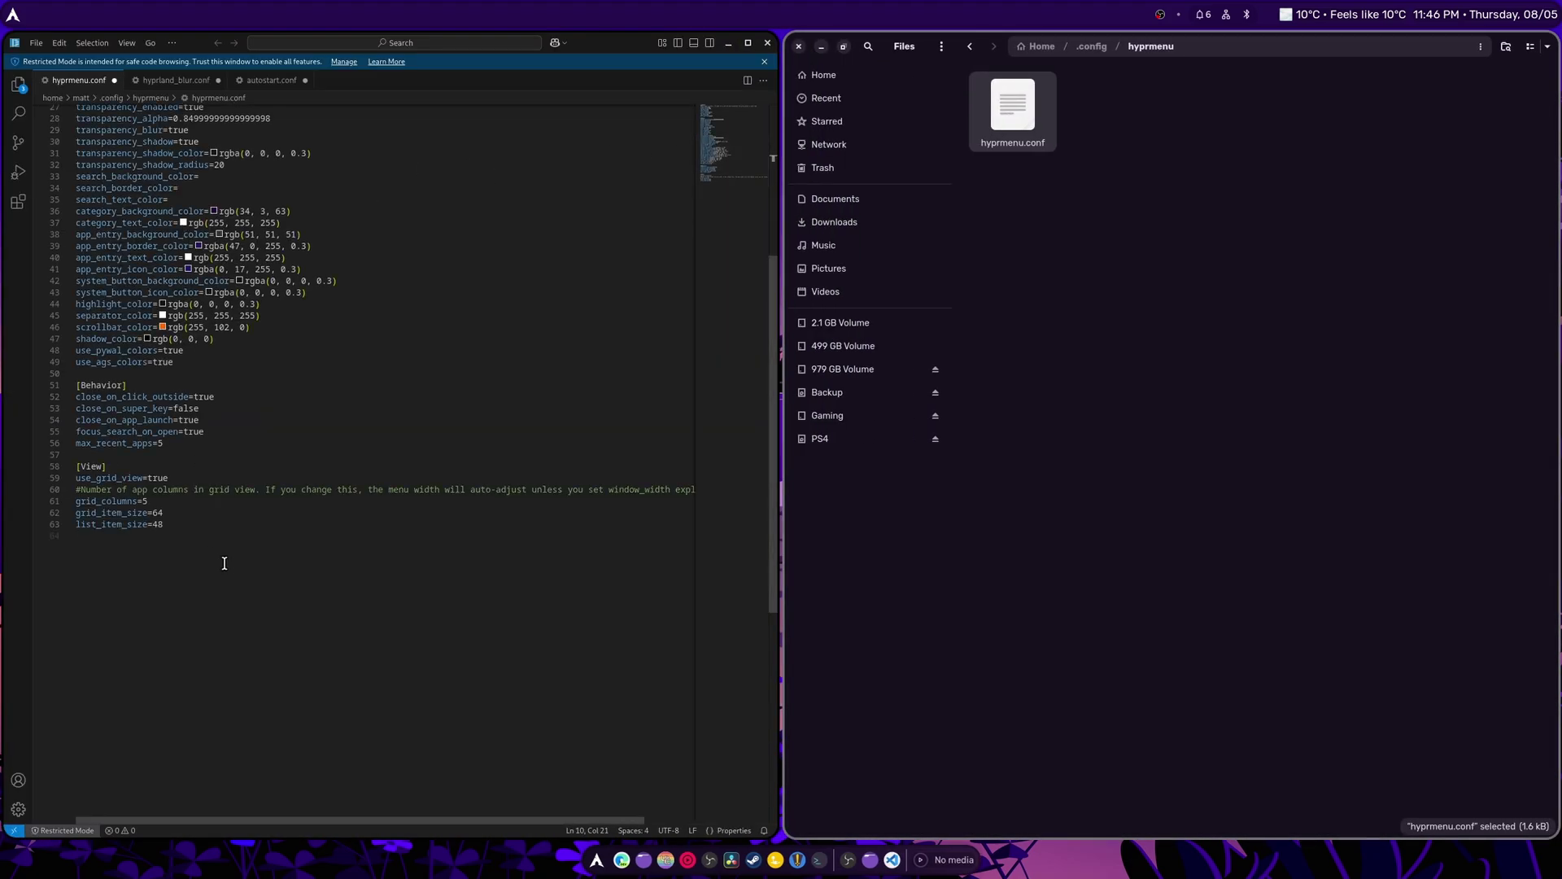
Change window_height from 600 to 1000 and preview the HyprMenu layout
scroll(252, 563, "down", 2)
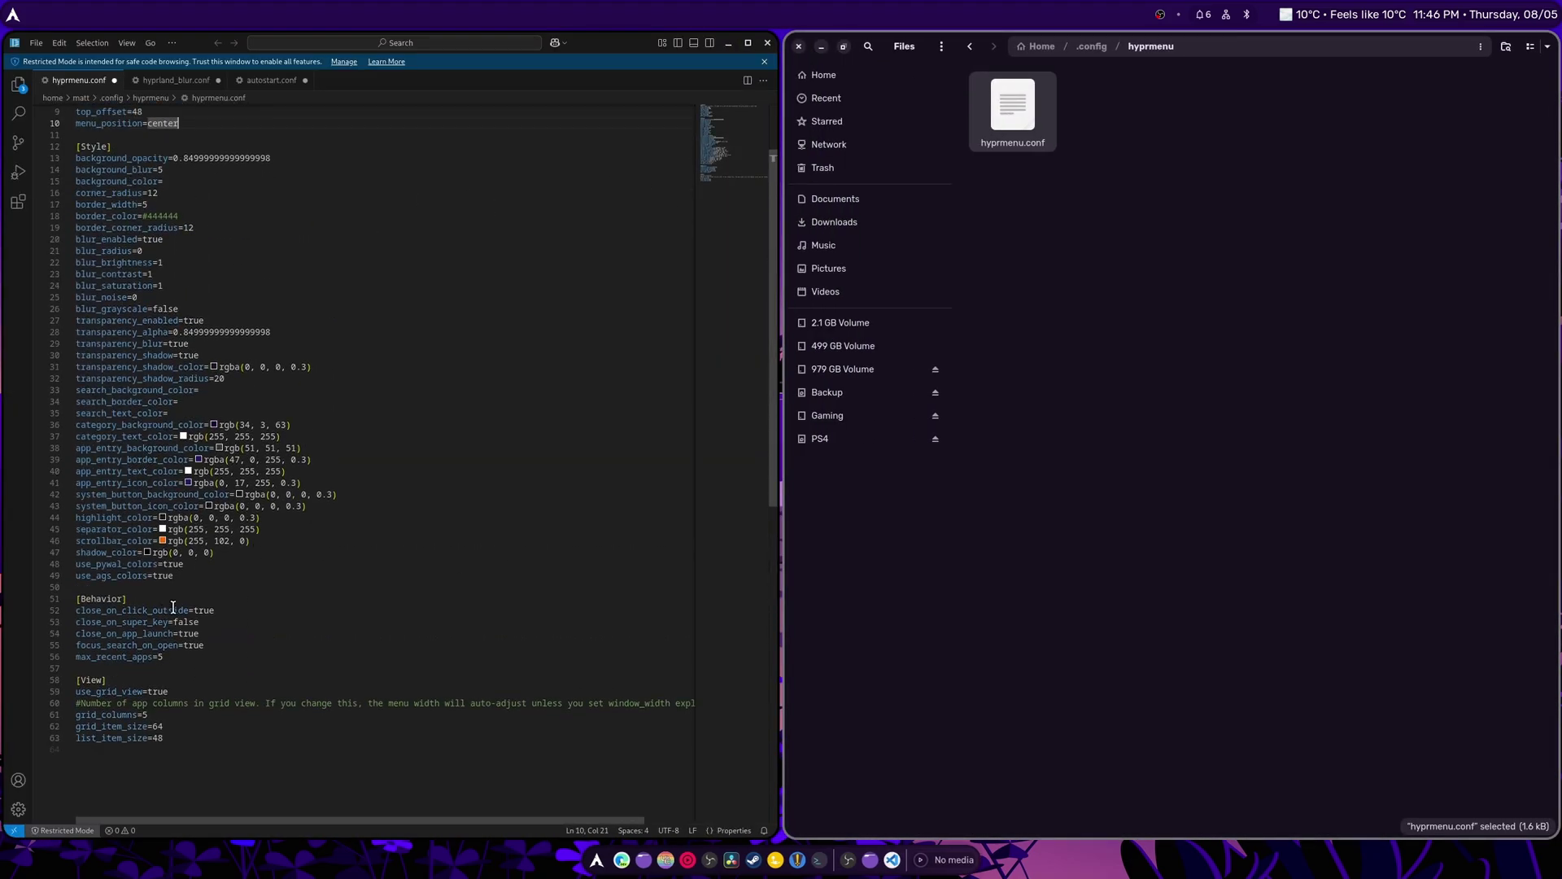
left_click_drag(176, 575, 43, 151)
scroll(372, 525, "up", 3)
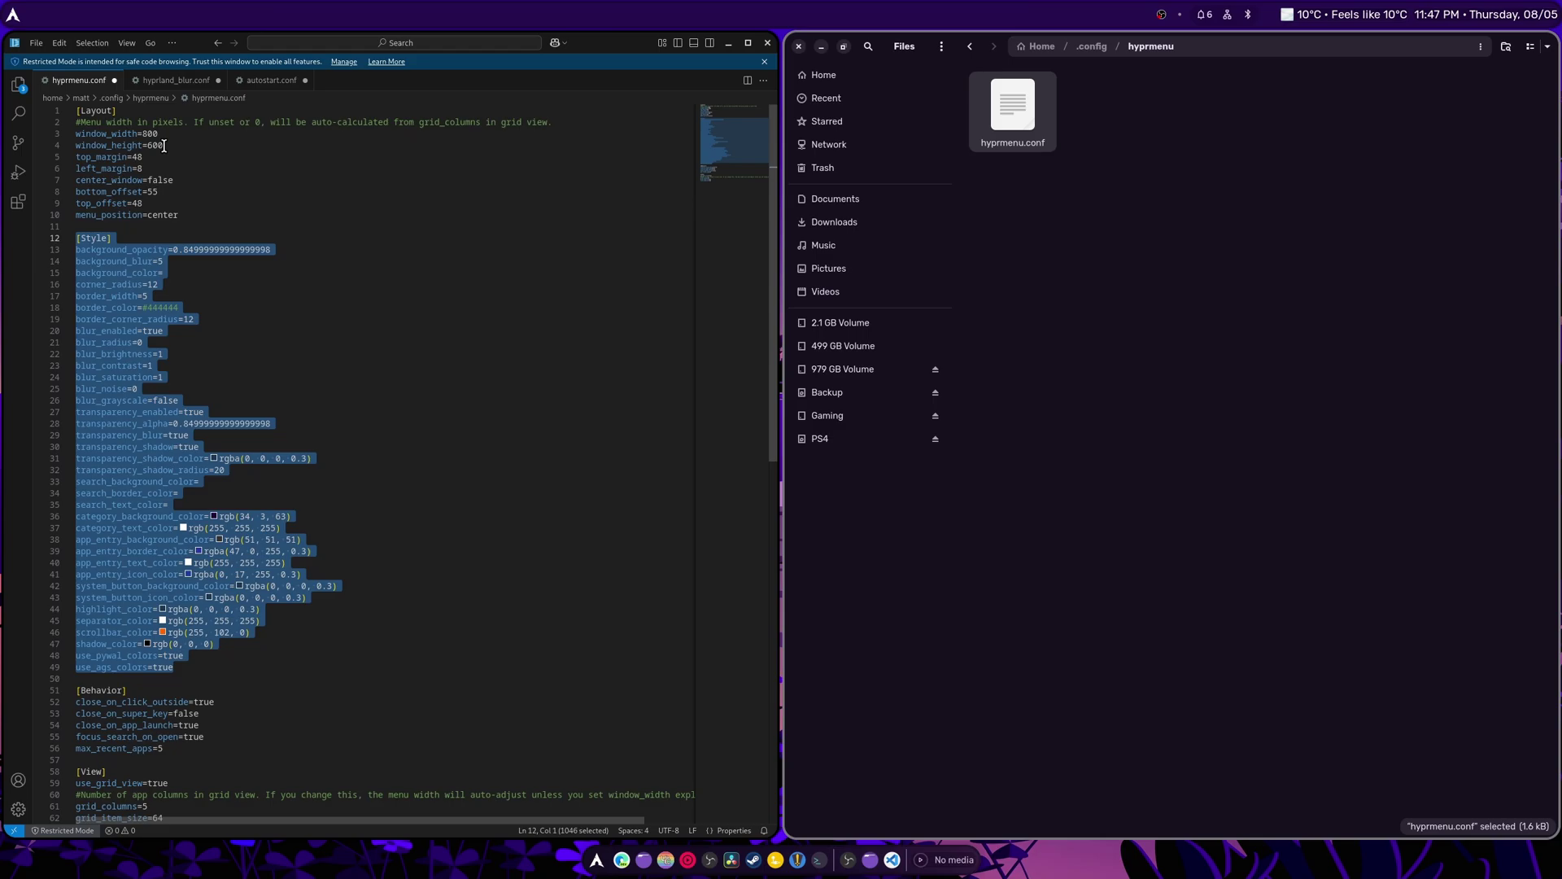
left_click_drag(164, 145, 149, 145)
type("1000")
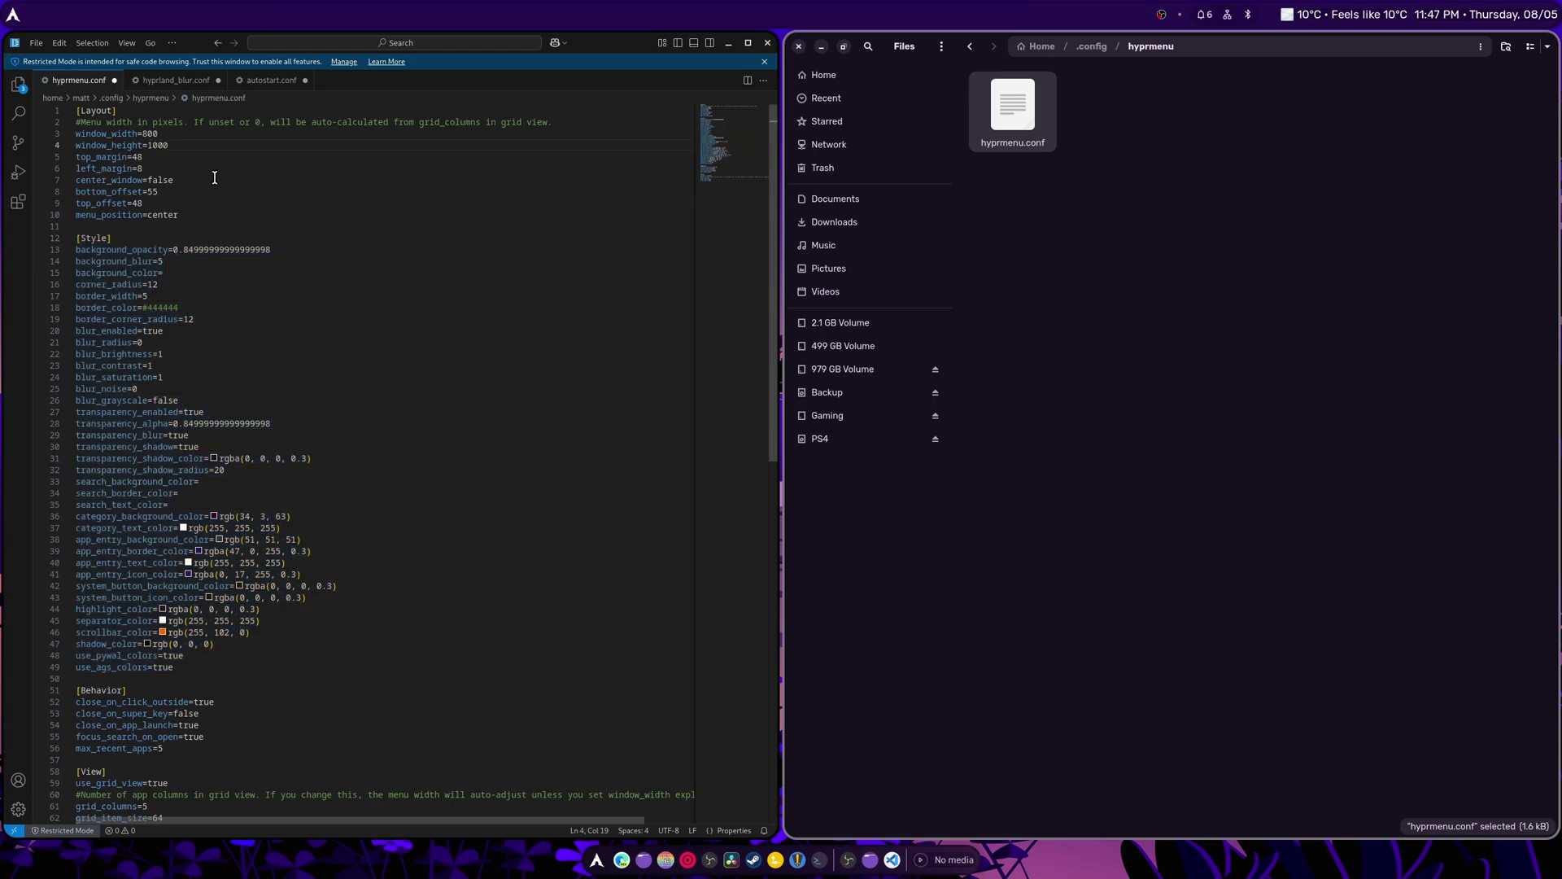
left_click(596, 860)
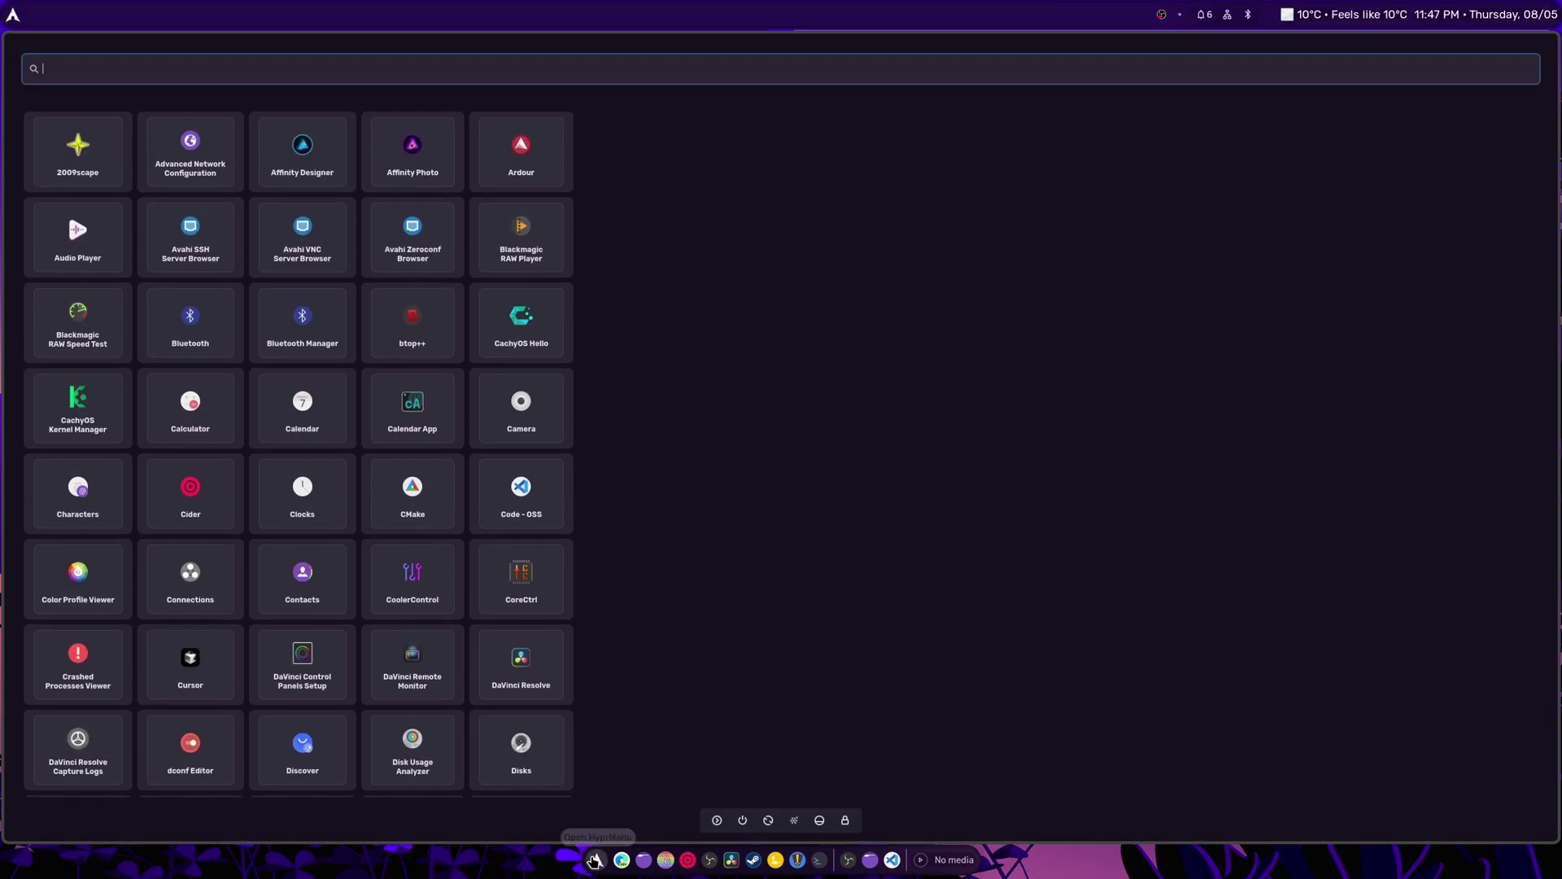
key("Escape")
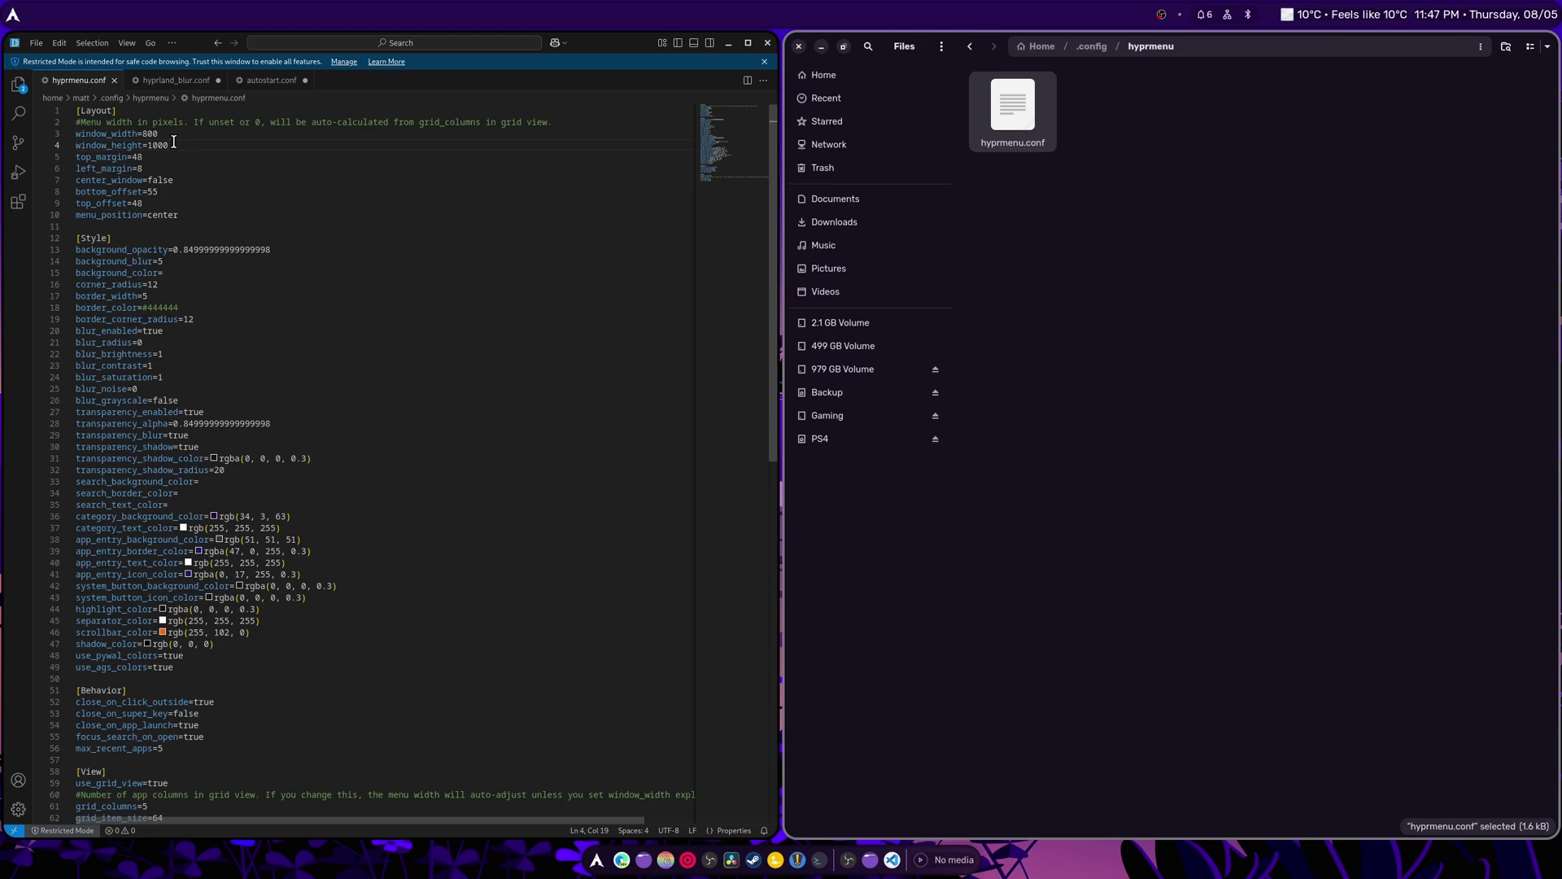
Set menu_position to bottom-center, save hyprmenu.conf, and reopen the launcher to check it
left_click_drag(186, 221, 153, 215)
type("bottom")
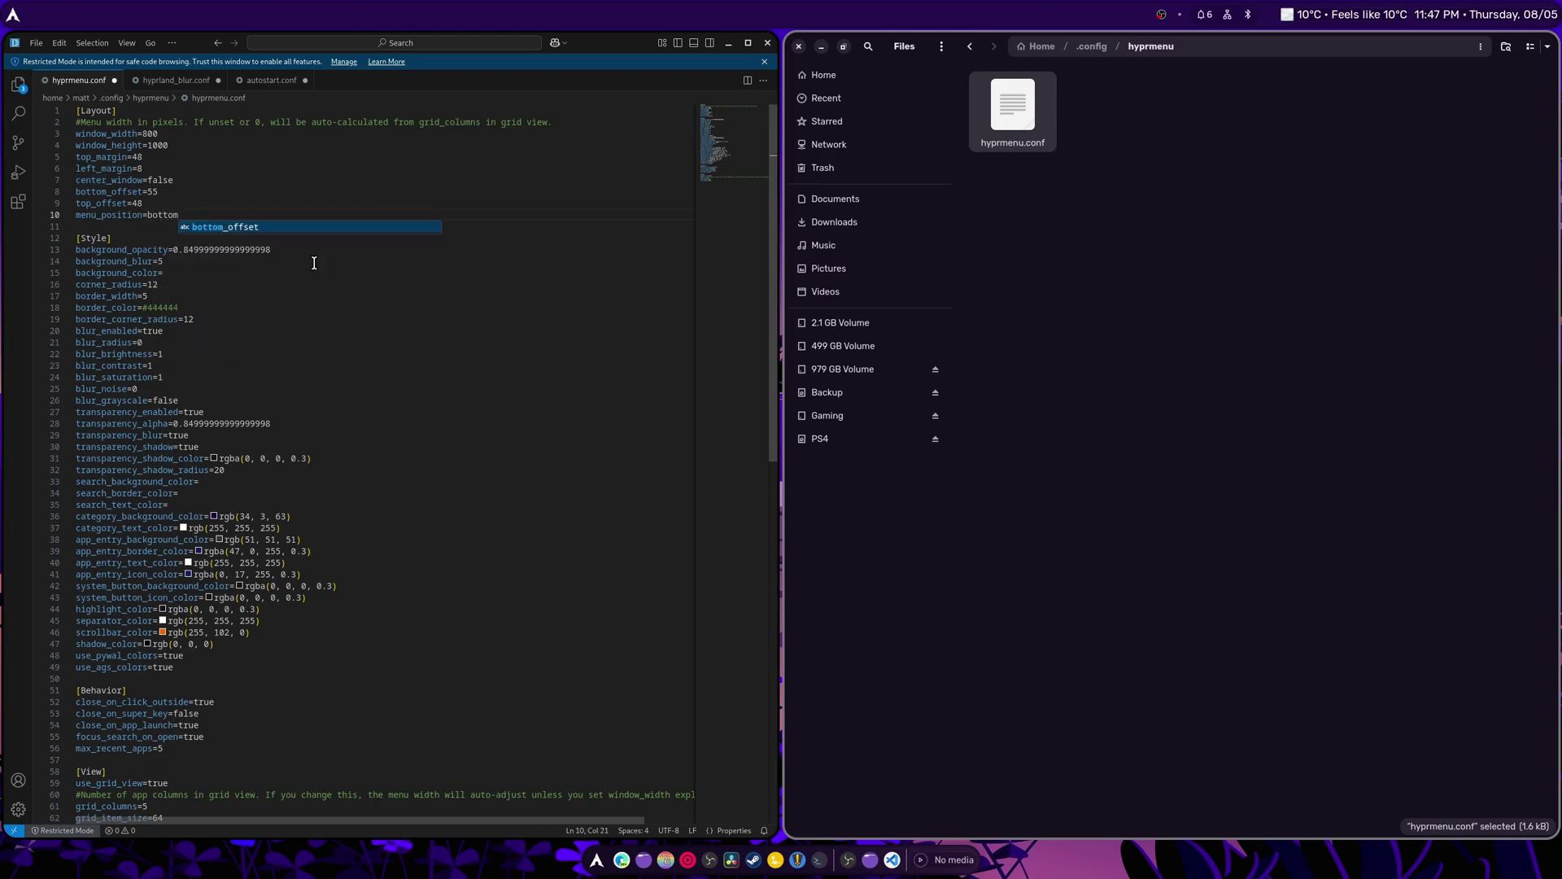
type("-center")
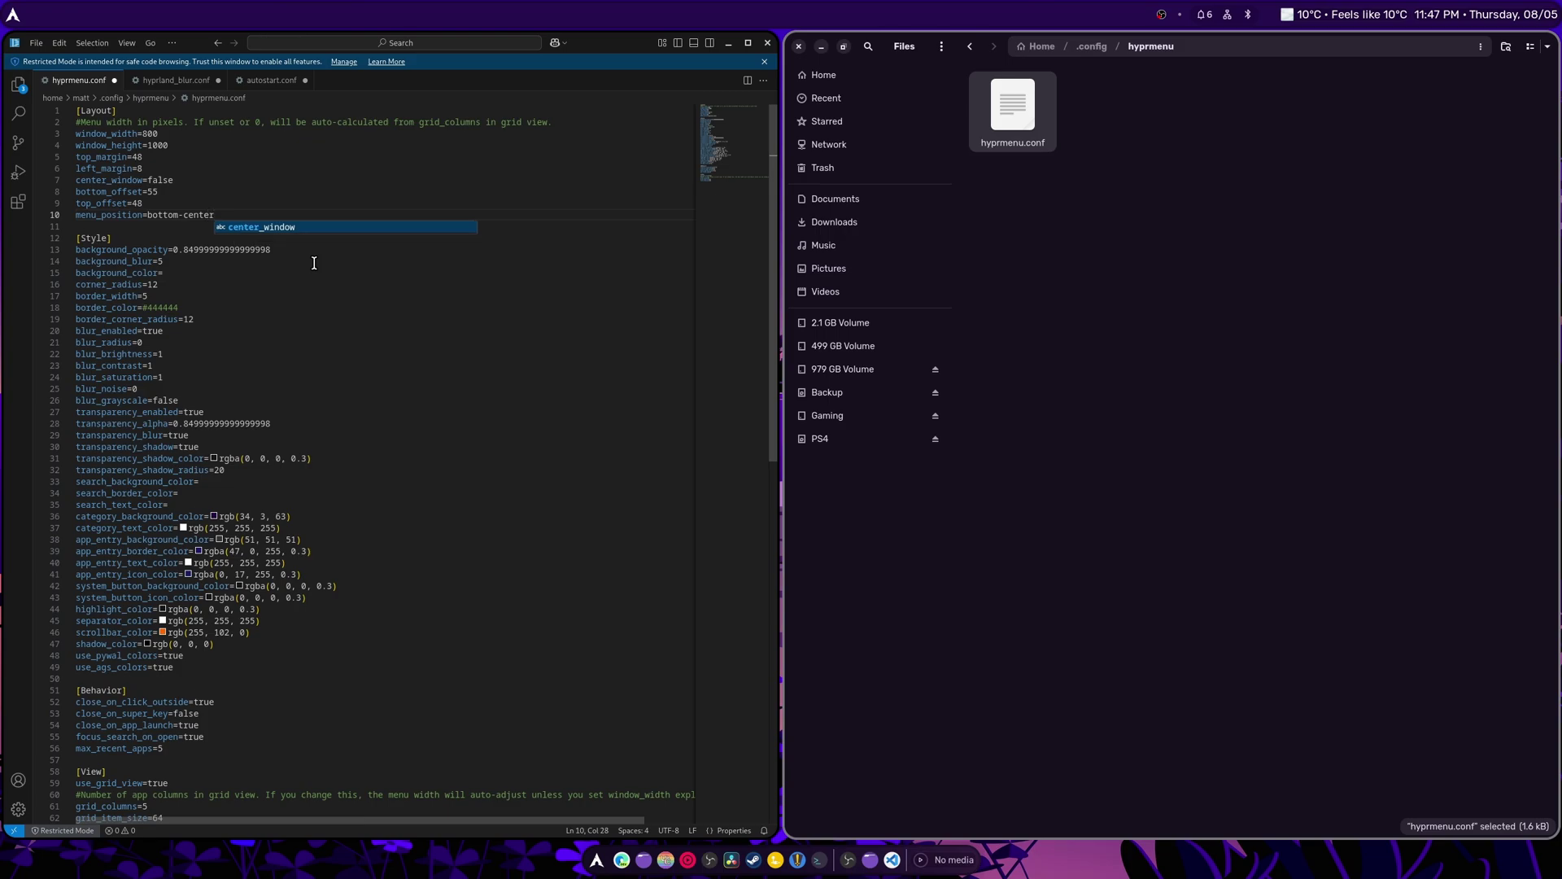
key("ctrl+s")
left_click(599, 862)
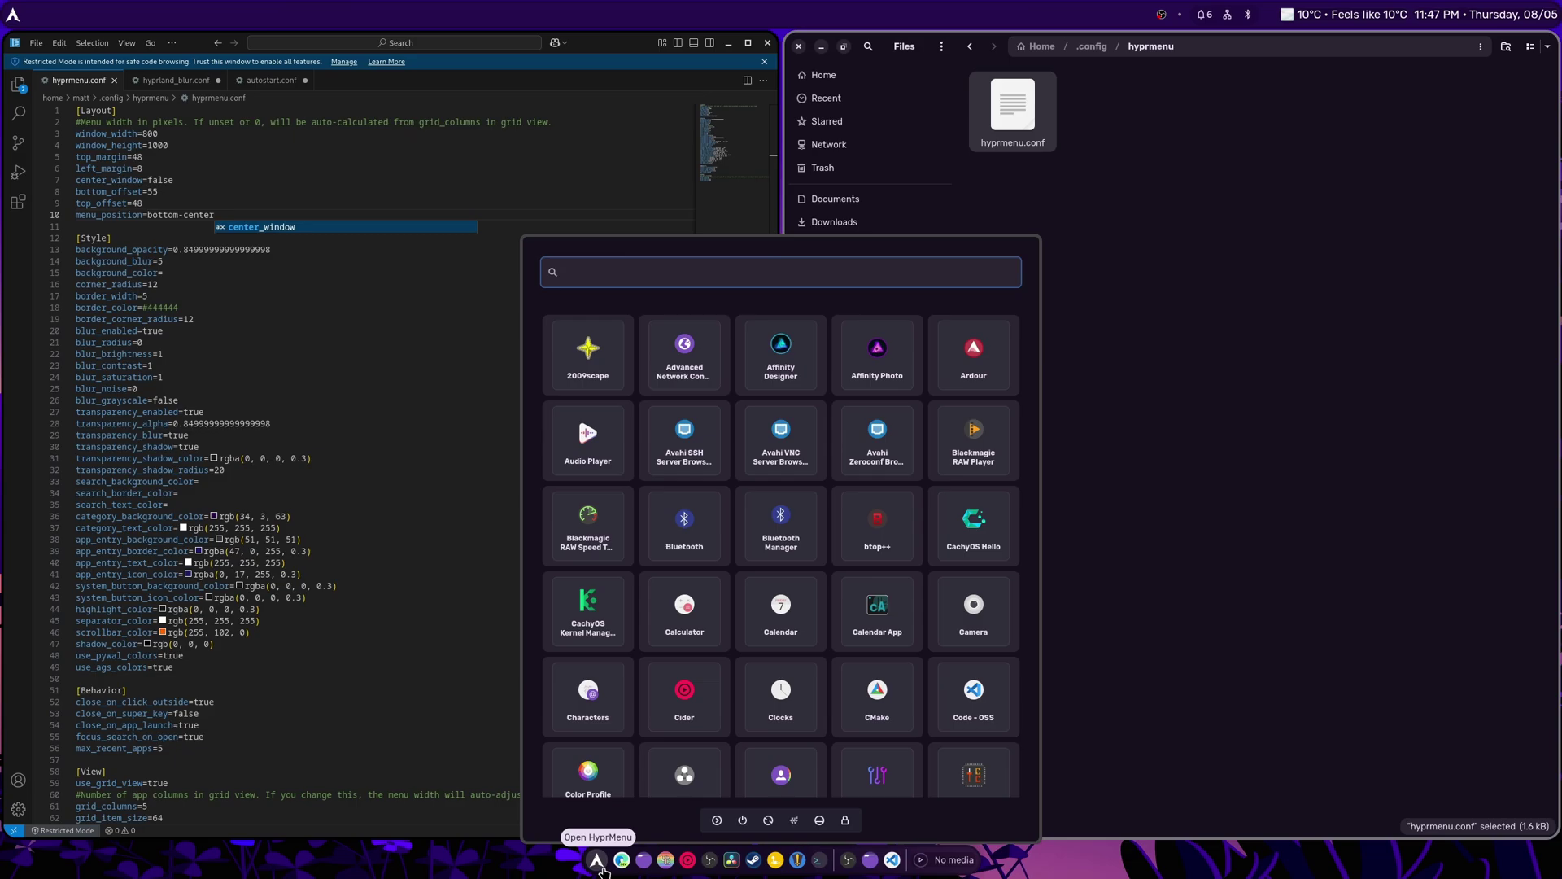
Scroll through the bottom-centred HyprMenu grid, then close the launcher
scroll(729, 666, "down", 3)
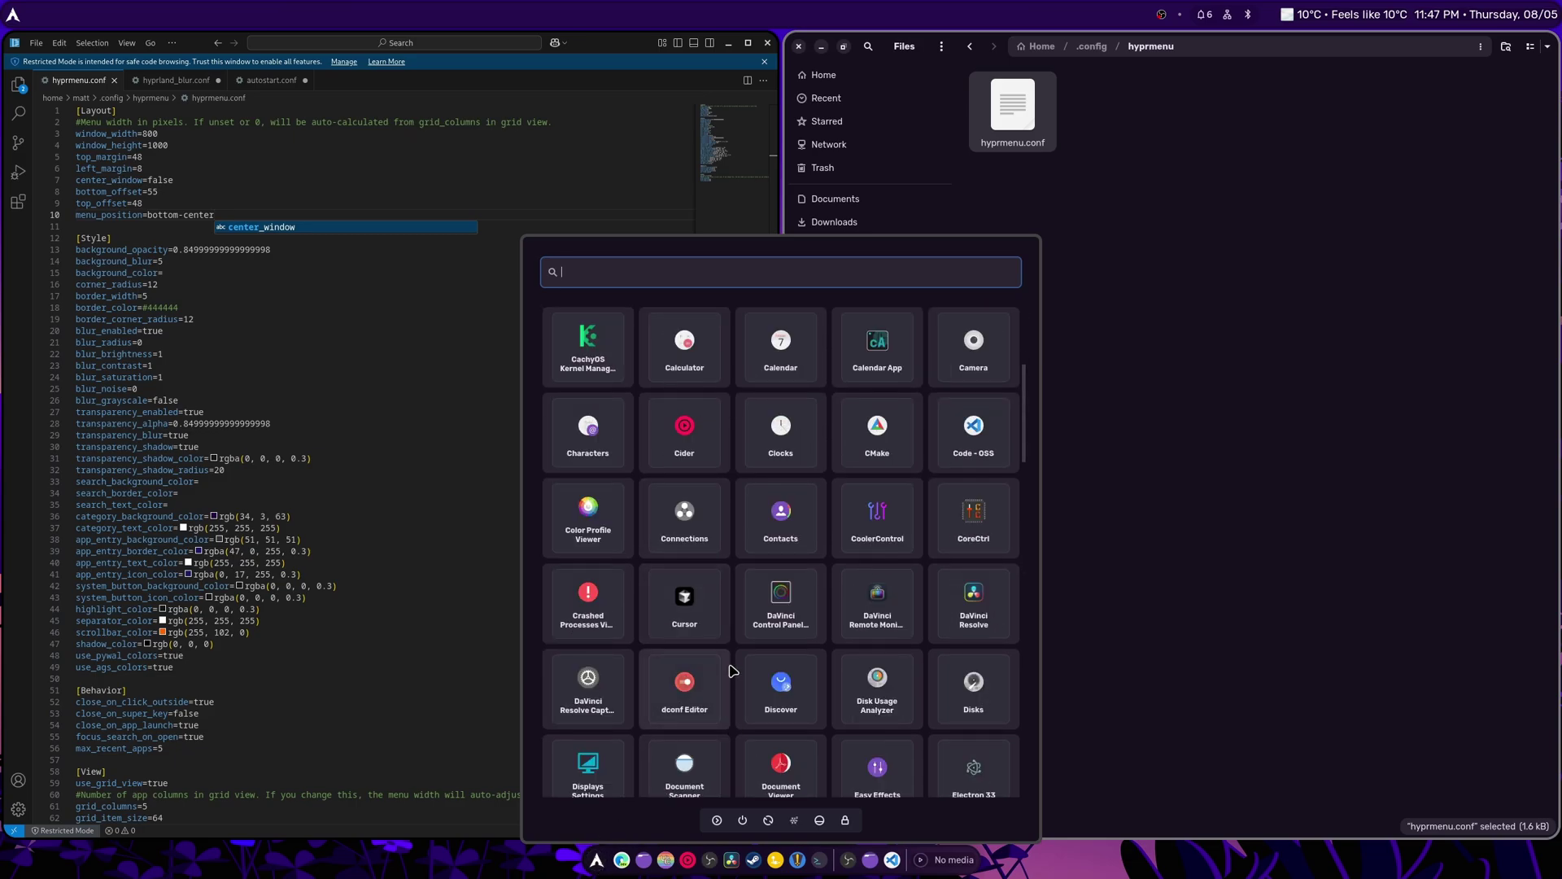
scroll(726, 679, "up", 3)
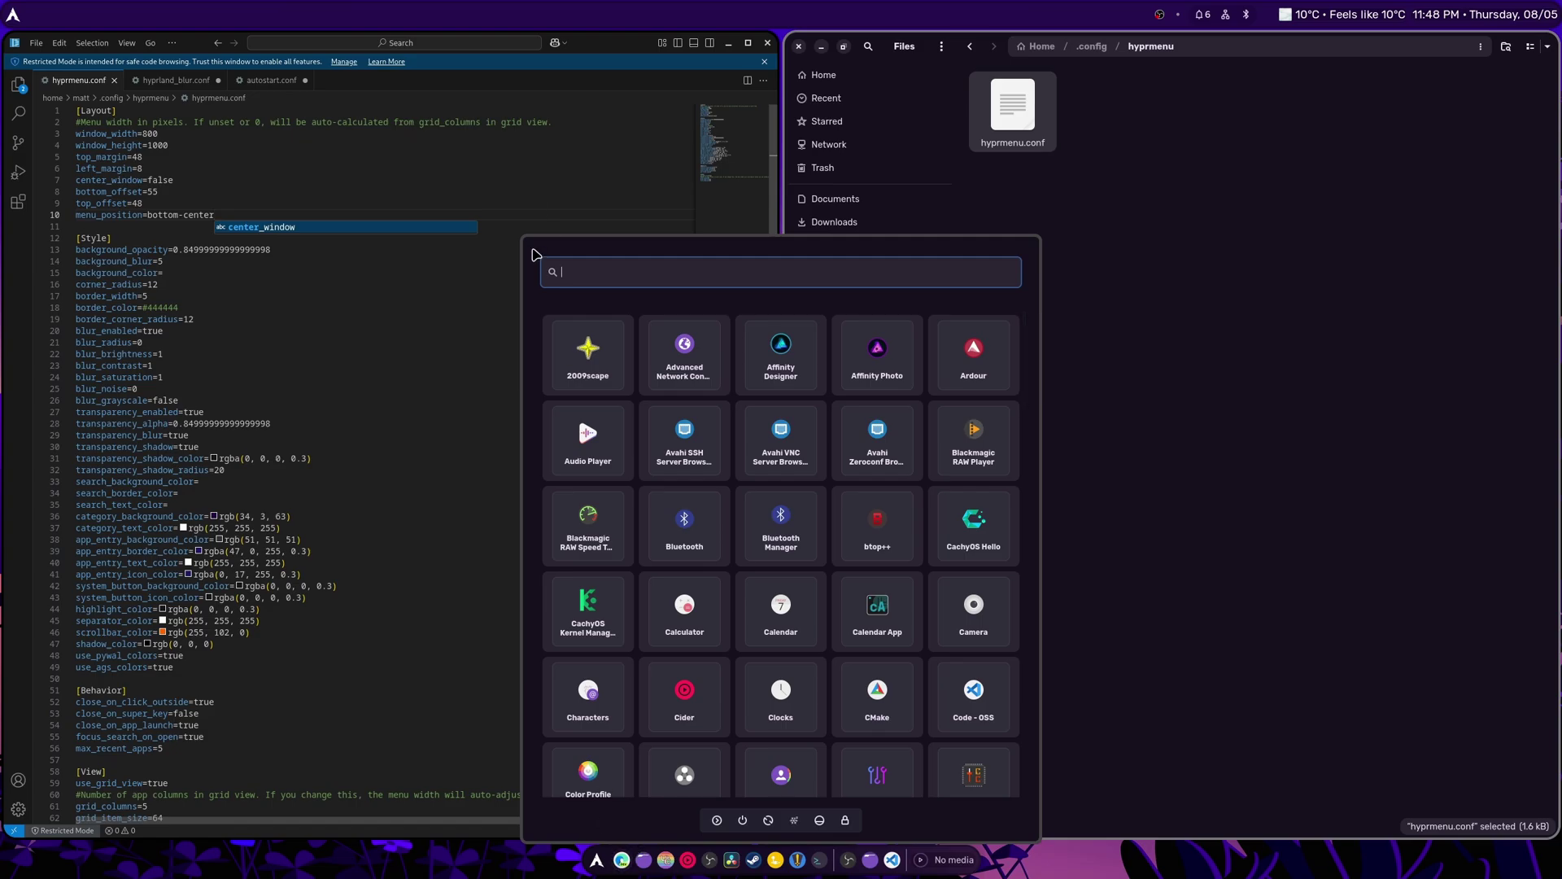
left_click(532, 248)
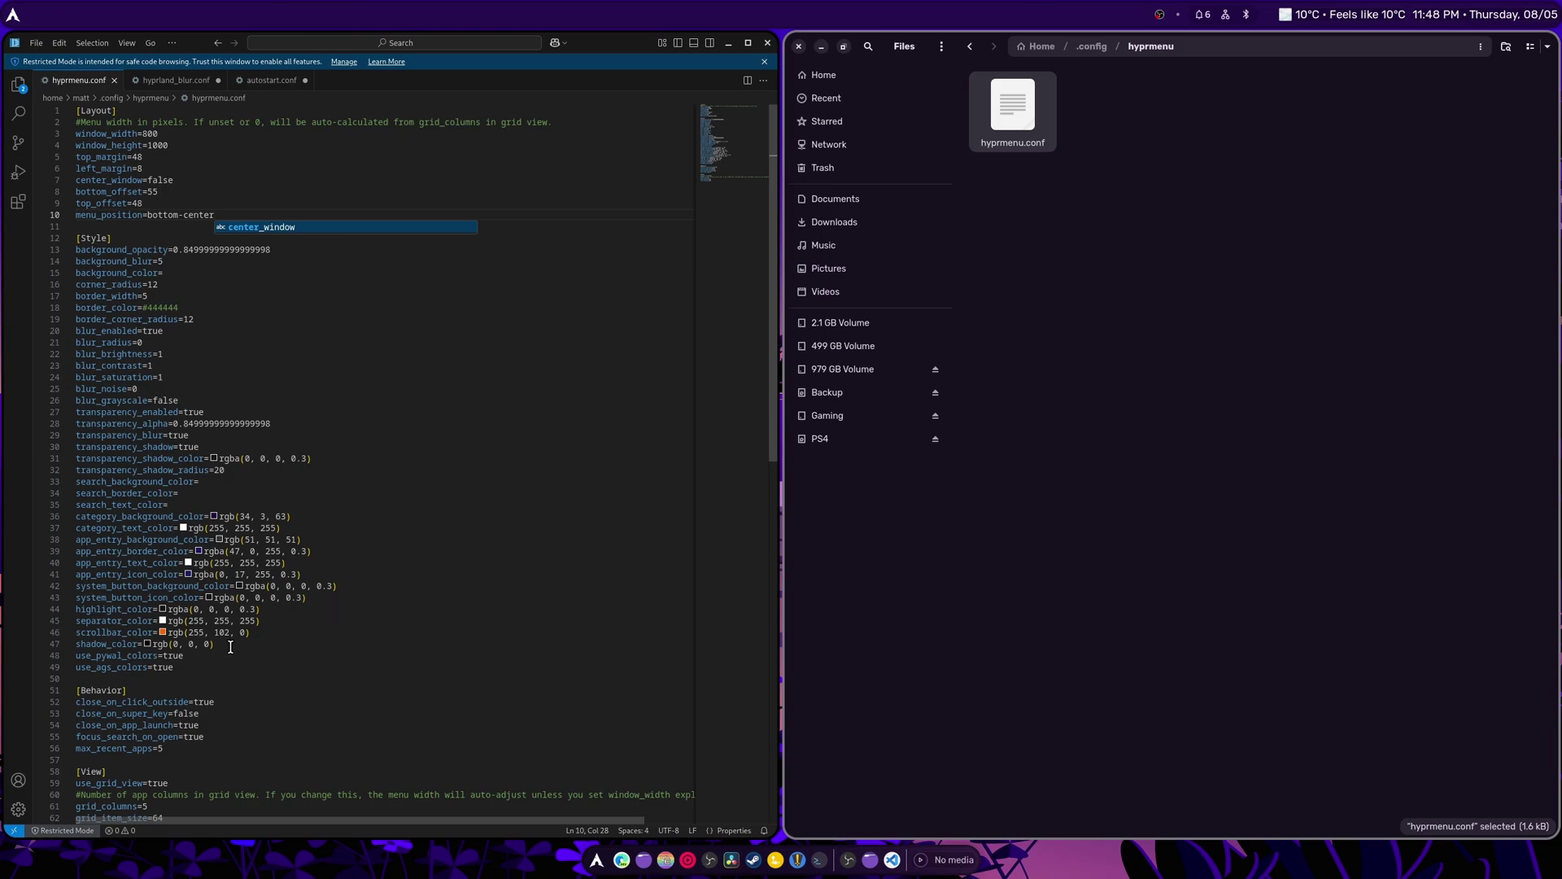
Blank the shadow, scrollbar, separator, highlight and system-button icon colour values in hyprmenu.conf
left_click_drag(221, 648, 146, 645)
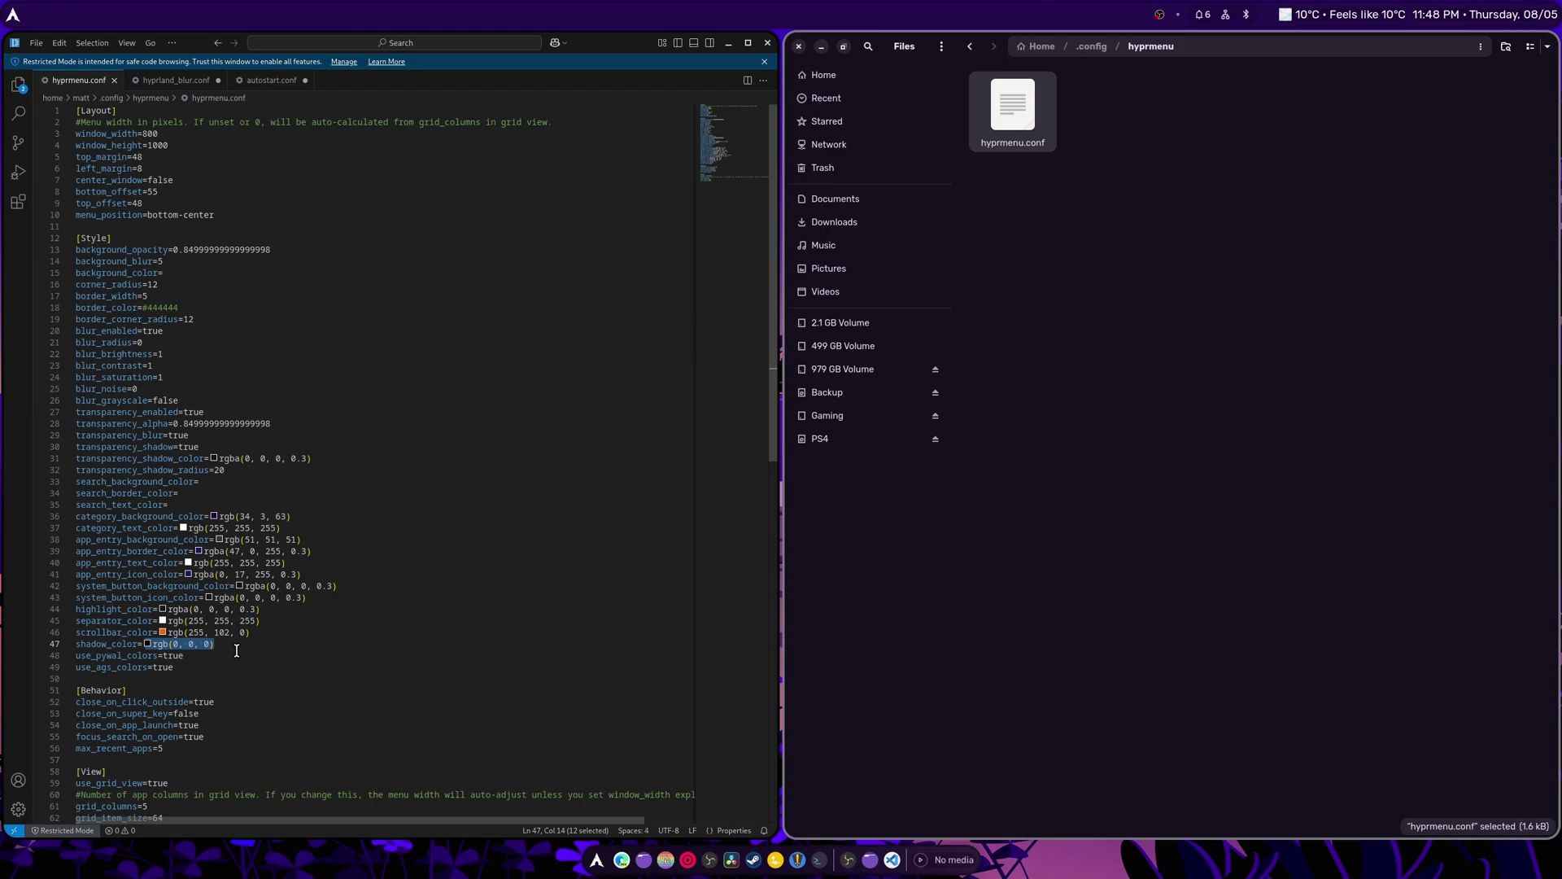
key("BackSpace")
left_click_drag(258, 634, 156, 633)
key("BackSpace")
left_click_drag(258, 621, 167, 609)
key("BackSpace")
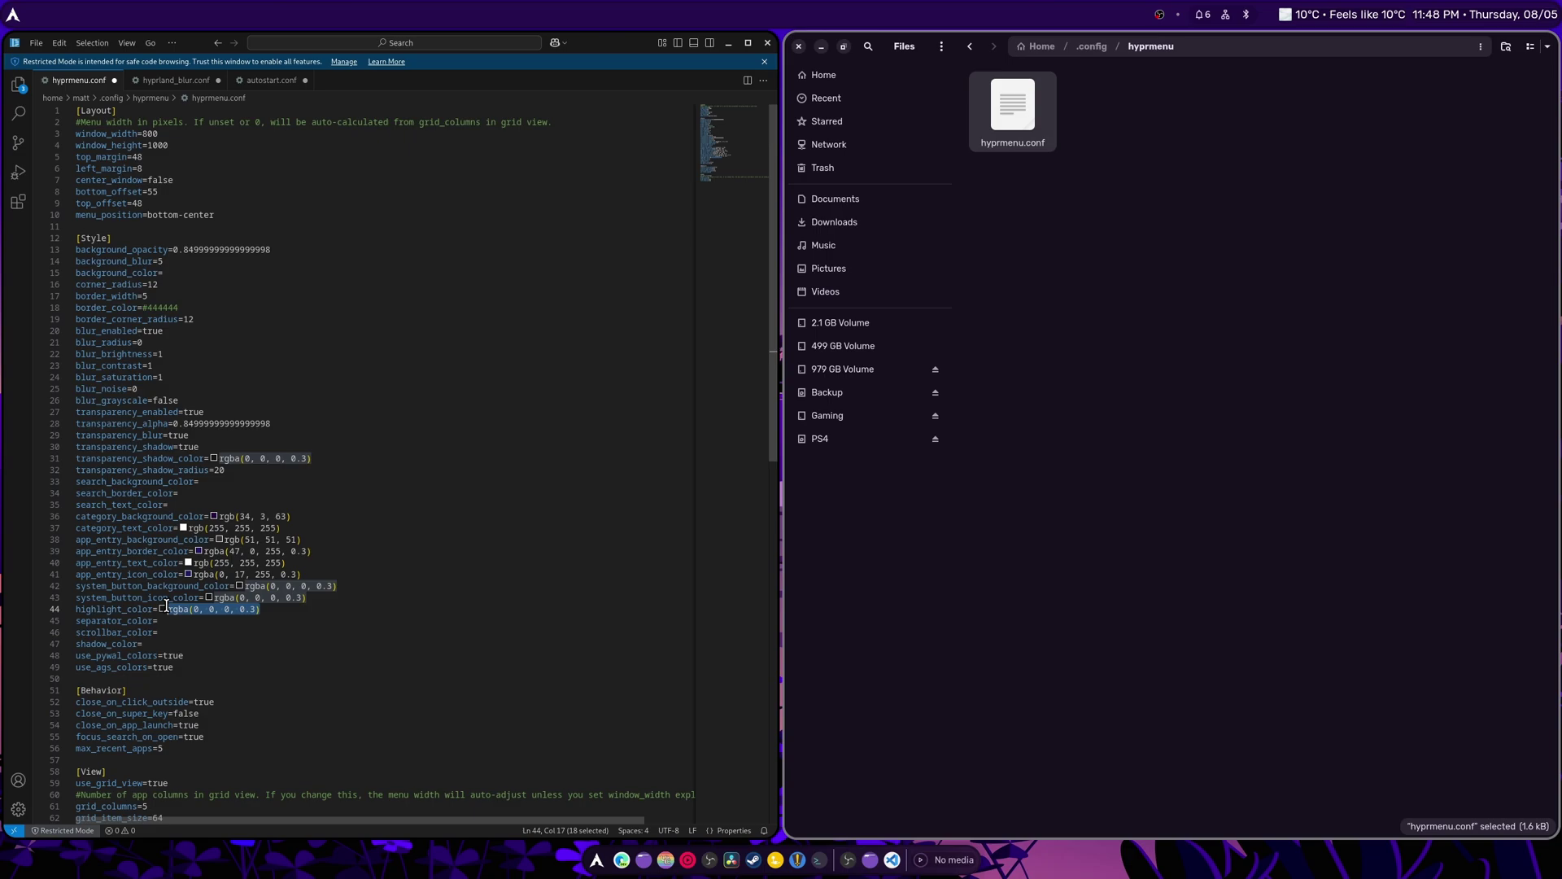
key("BackSpace")
left_click_drag(307, 598, 210, 599)
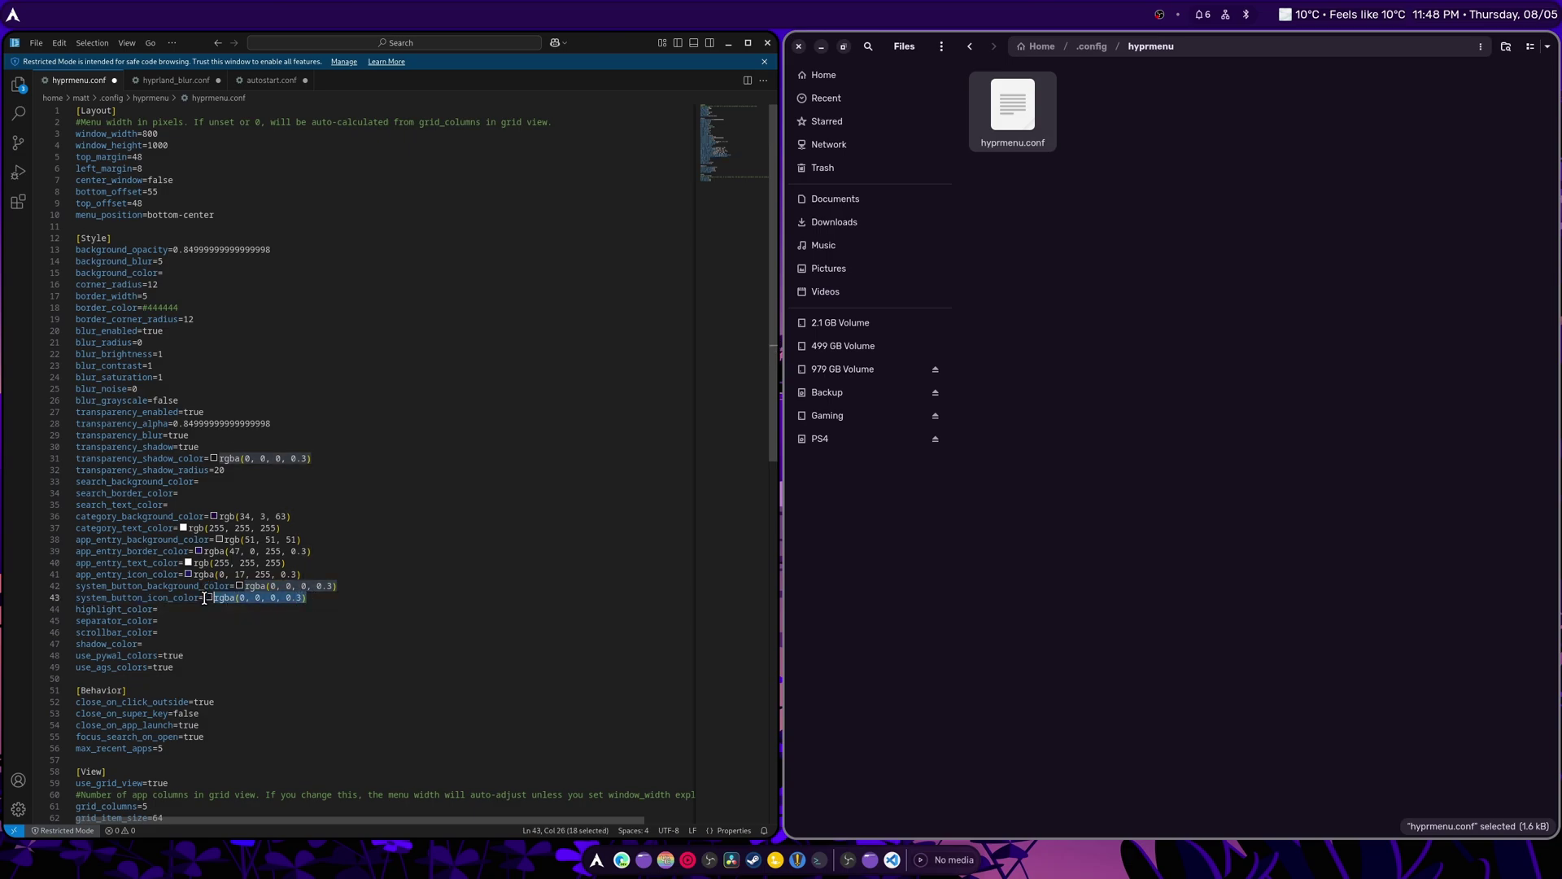
key("BackSpace")
Blank the system-button background, app-entry and category colour values, then save the file
left_click_drag(338, 591, 190, 563)
key("BackSpace")
key("BackSpace")
key("BackSpace")
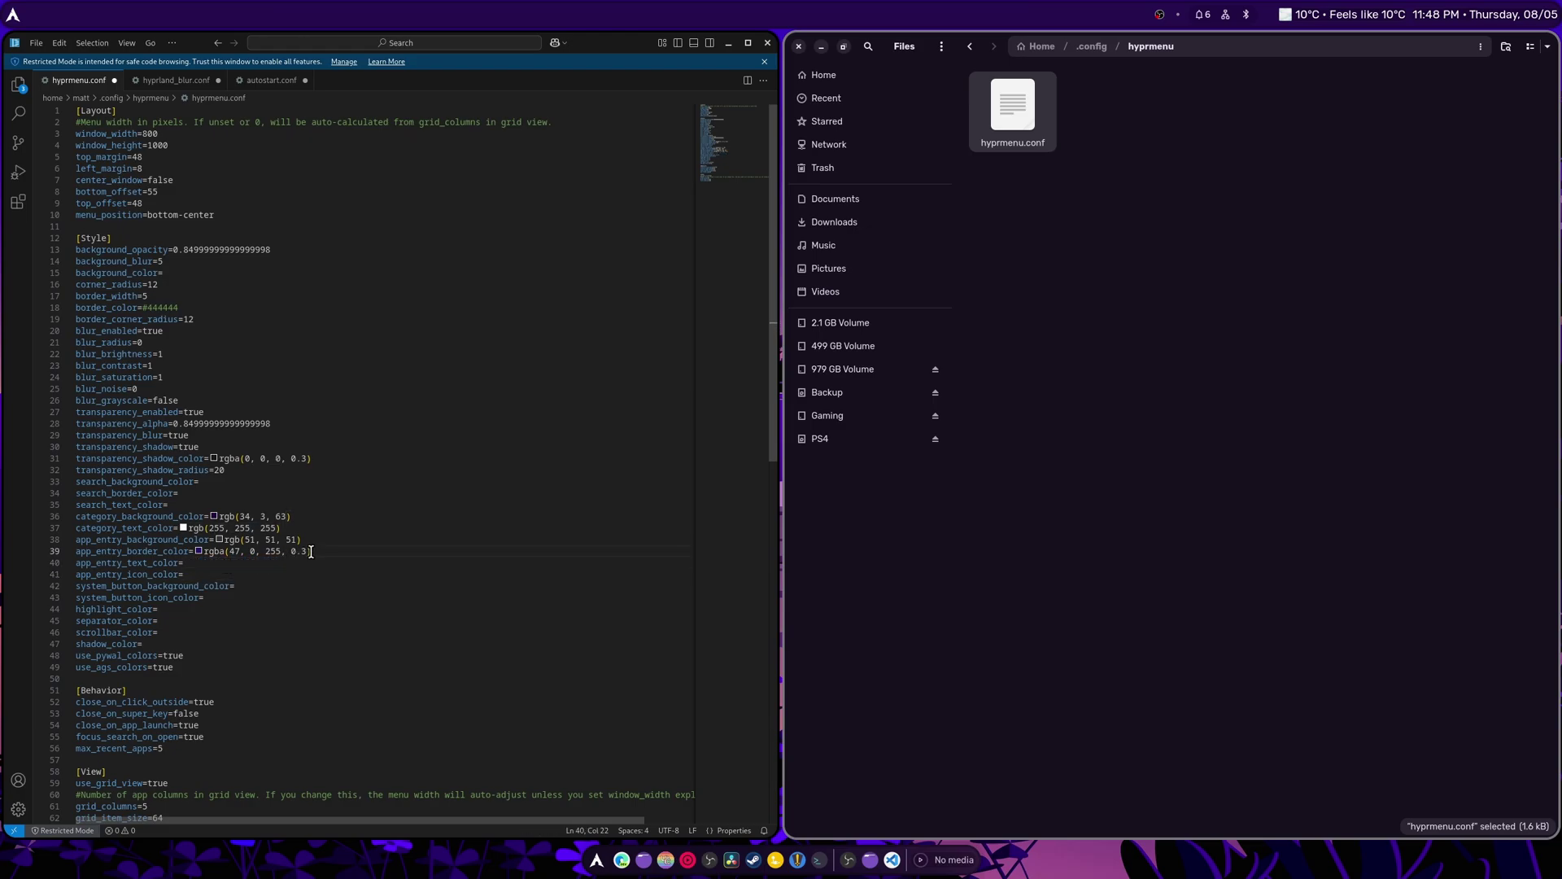
left_click_drag(312, 551, 209, 554)
key("BackSpace")
left_click_drag(302, 540, 185, 531)
key("BackSpace")
left_click(213, 552)
key("BackSpace")
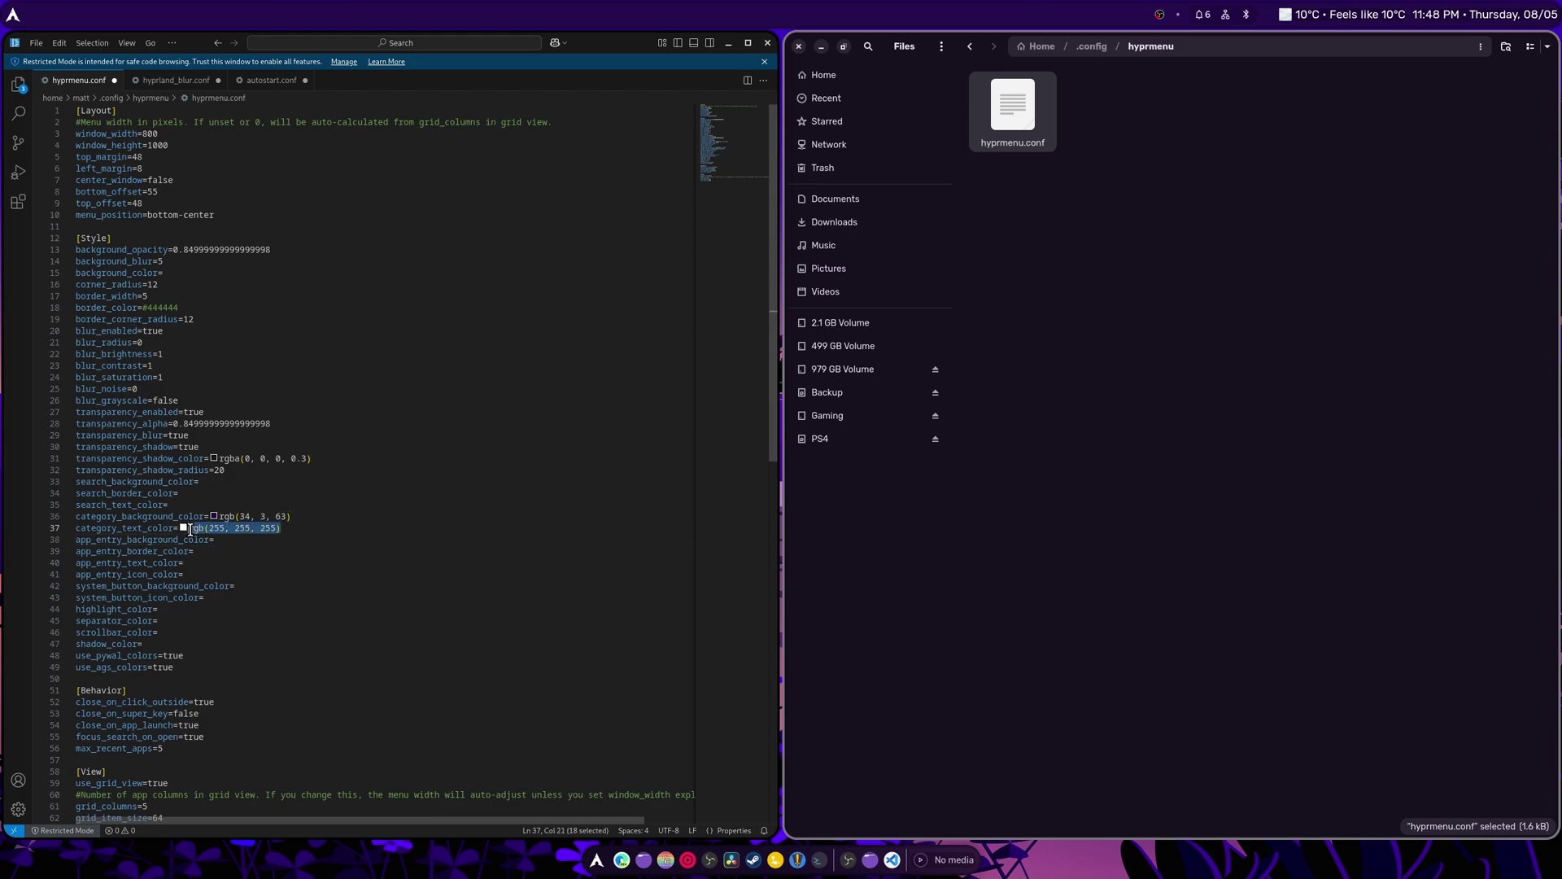
key("BackSpace")
left_click_drag(291, 517, 210, 516)
key("BackSpace")
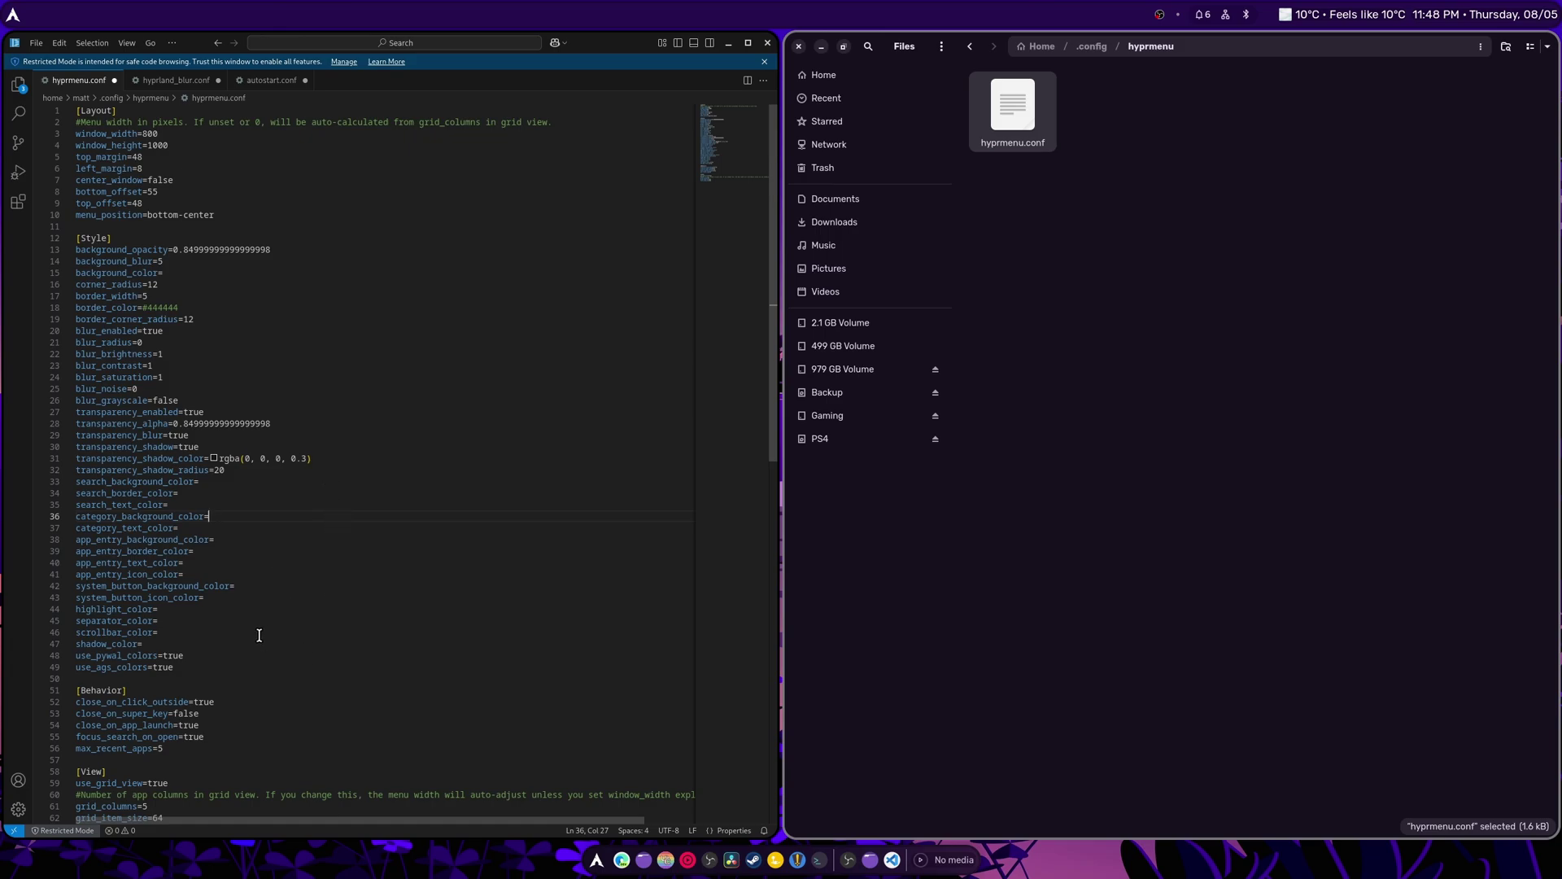
left_click(36, 42)
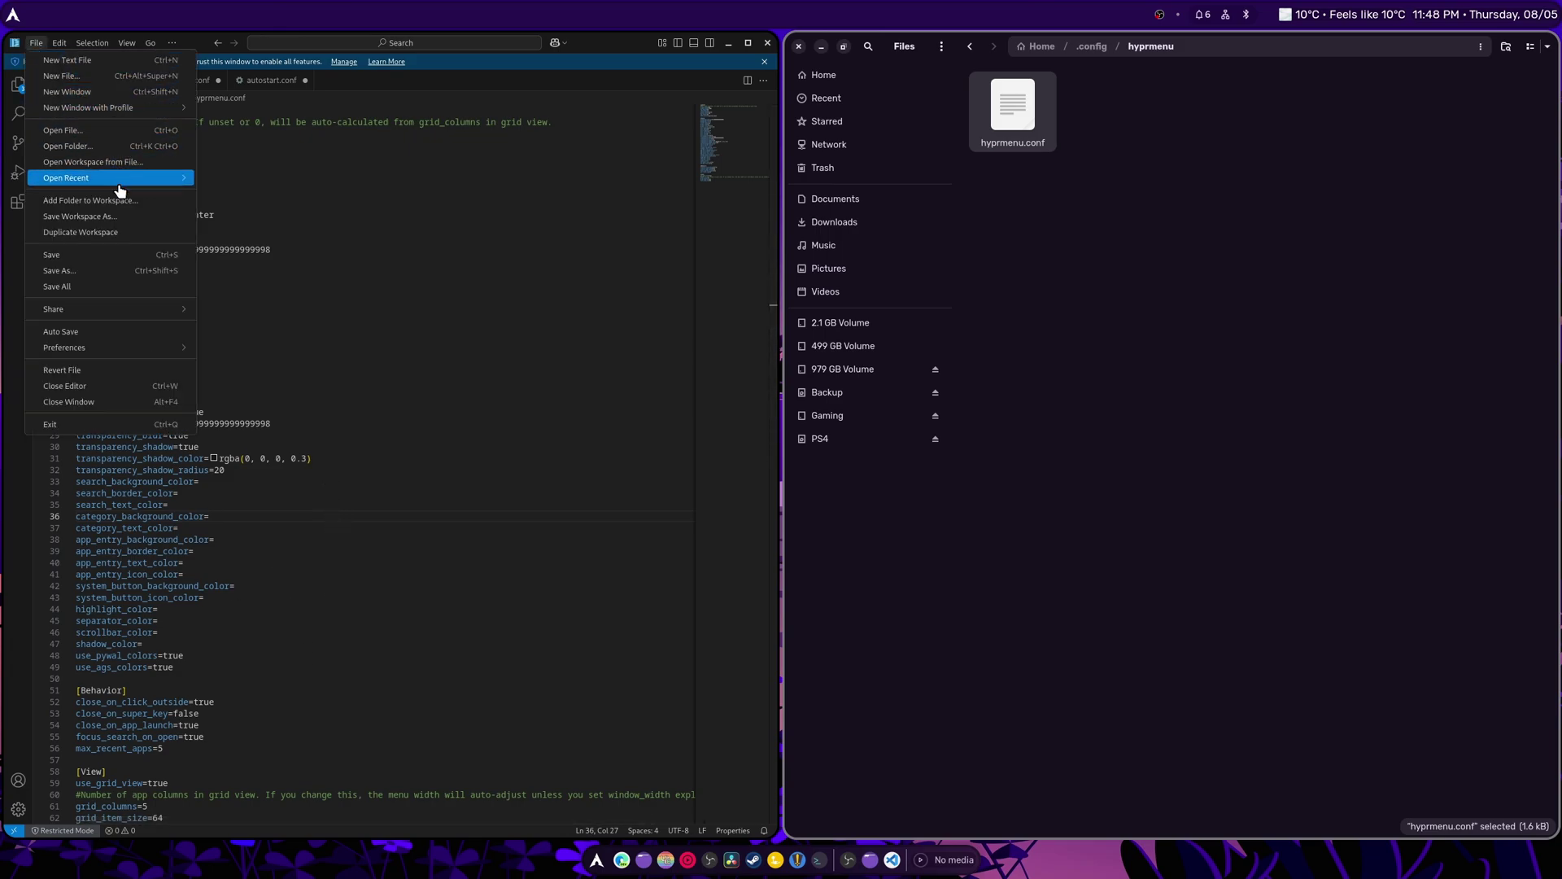
left_click(122, 255)
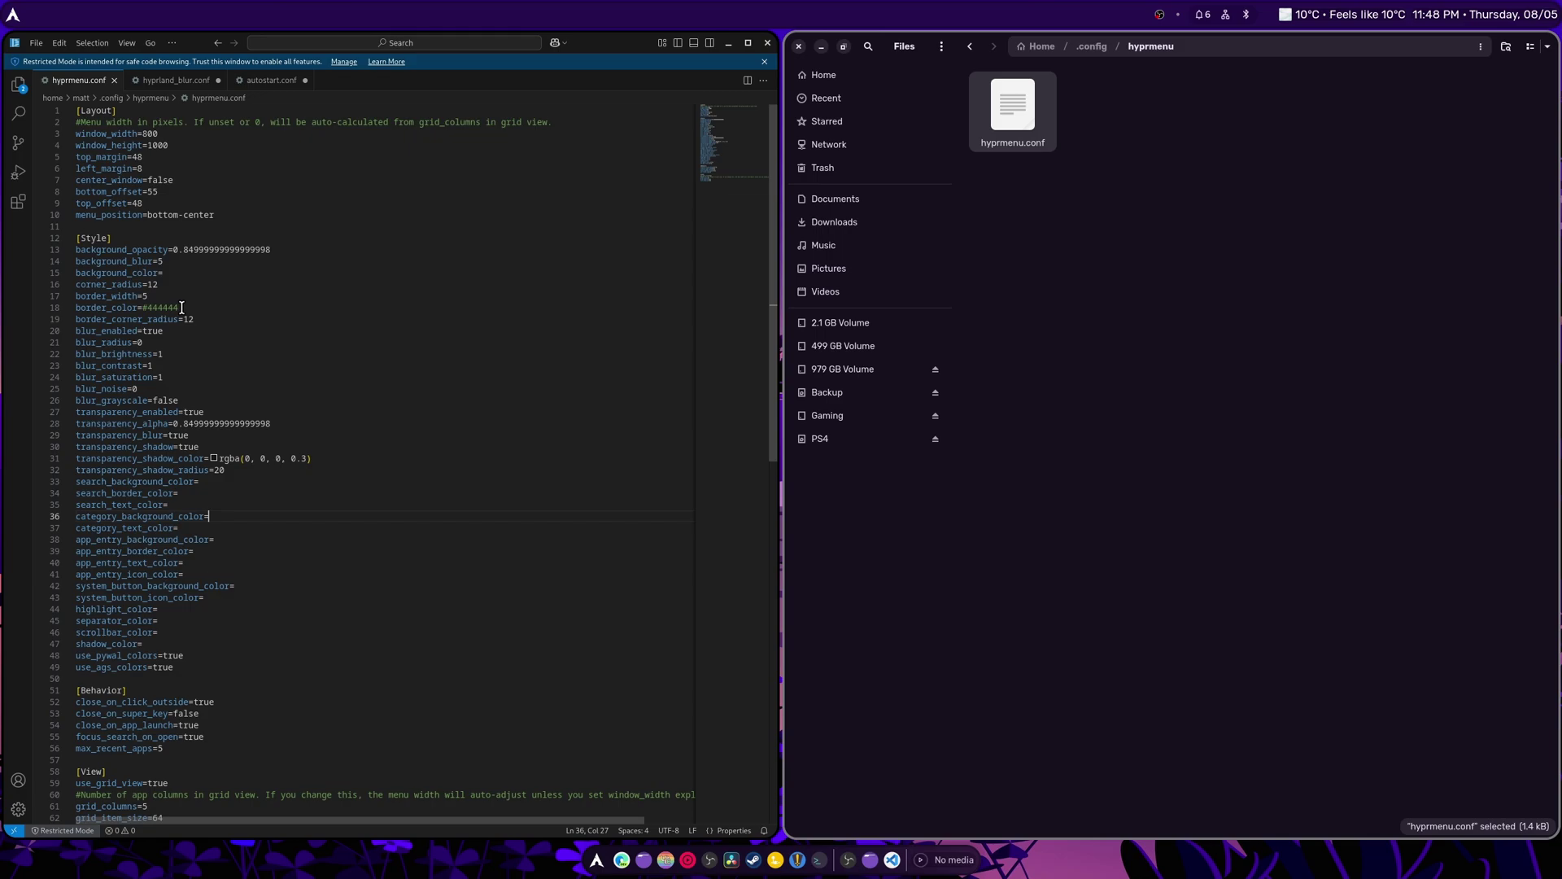
Clear border_color's #444444, save, and preview HyprMenu from the dock
left_click_drag(180, 308, 142, 307)
key("BackSpace")
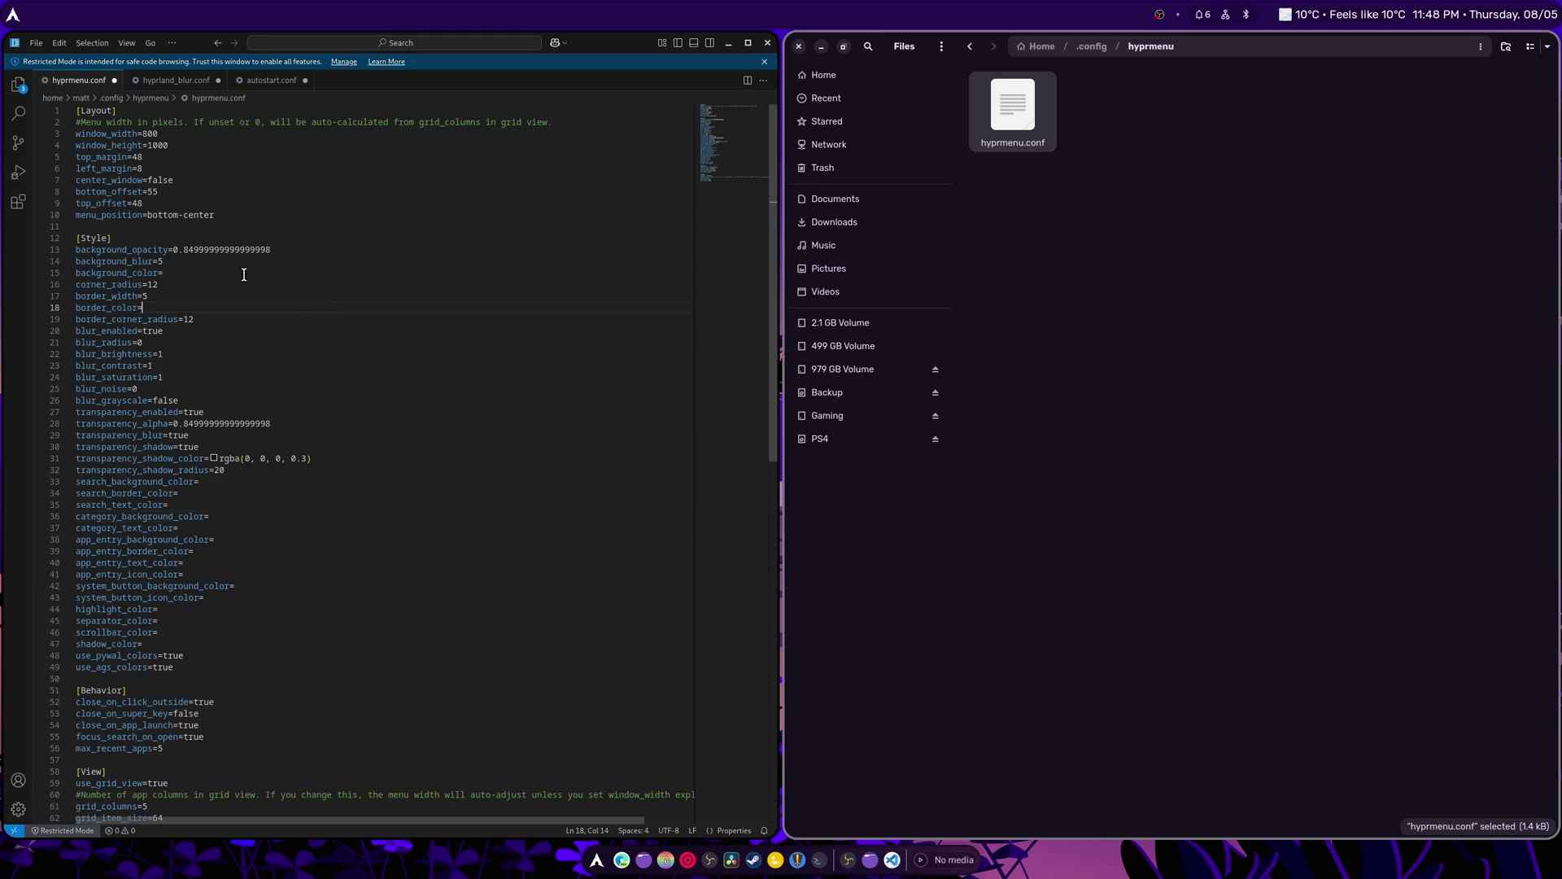
left_click(36, 42)
left_click(85, 255)
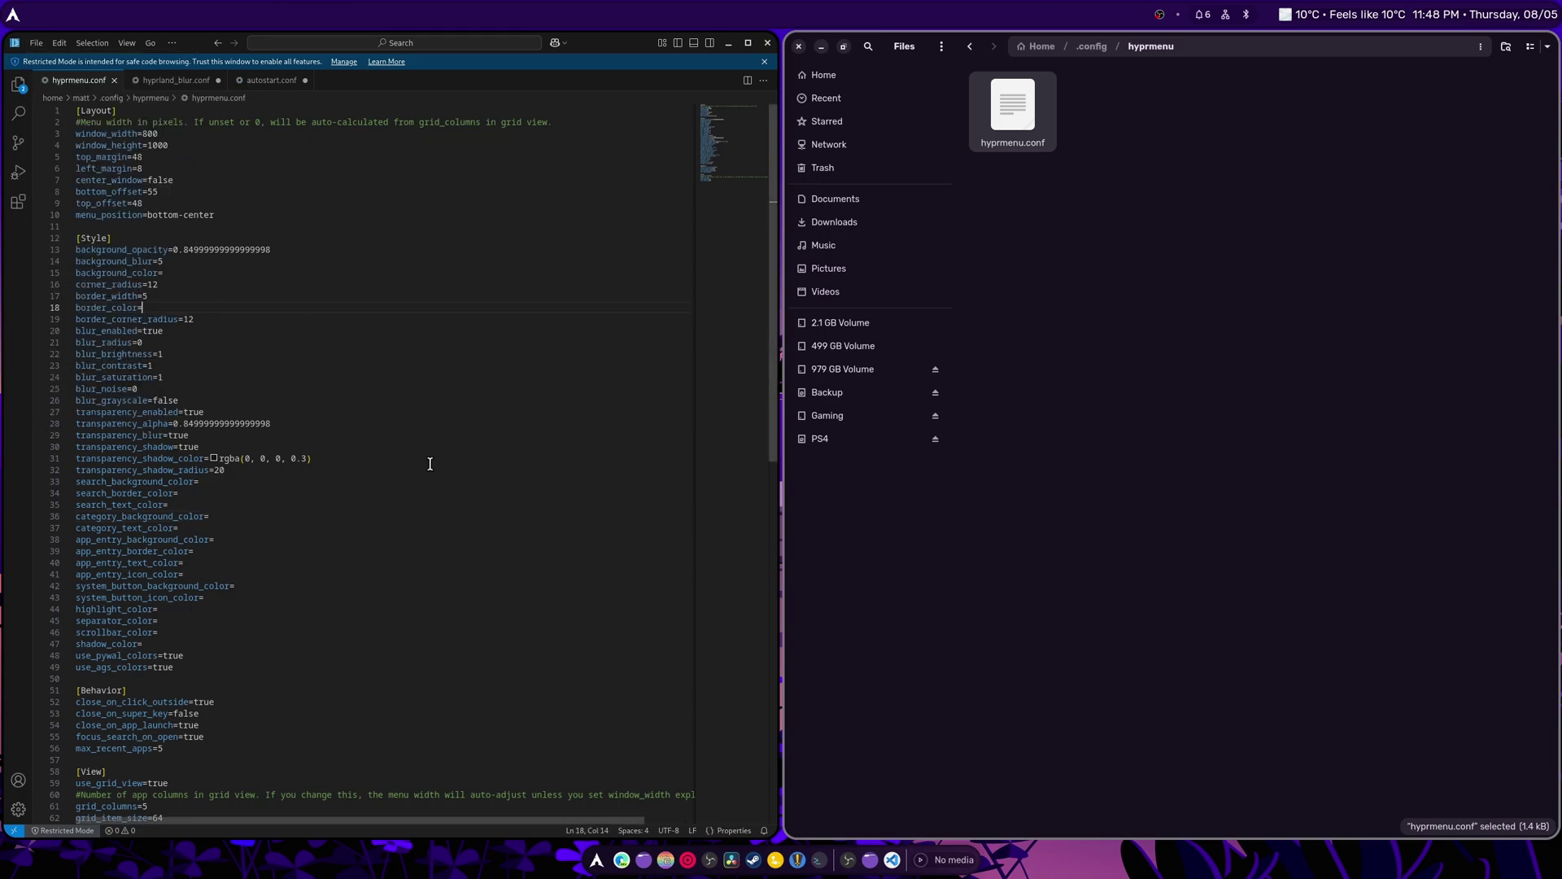
left_click(598, 860)
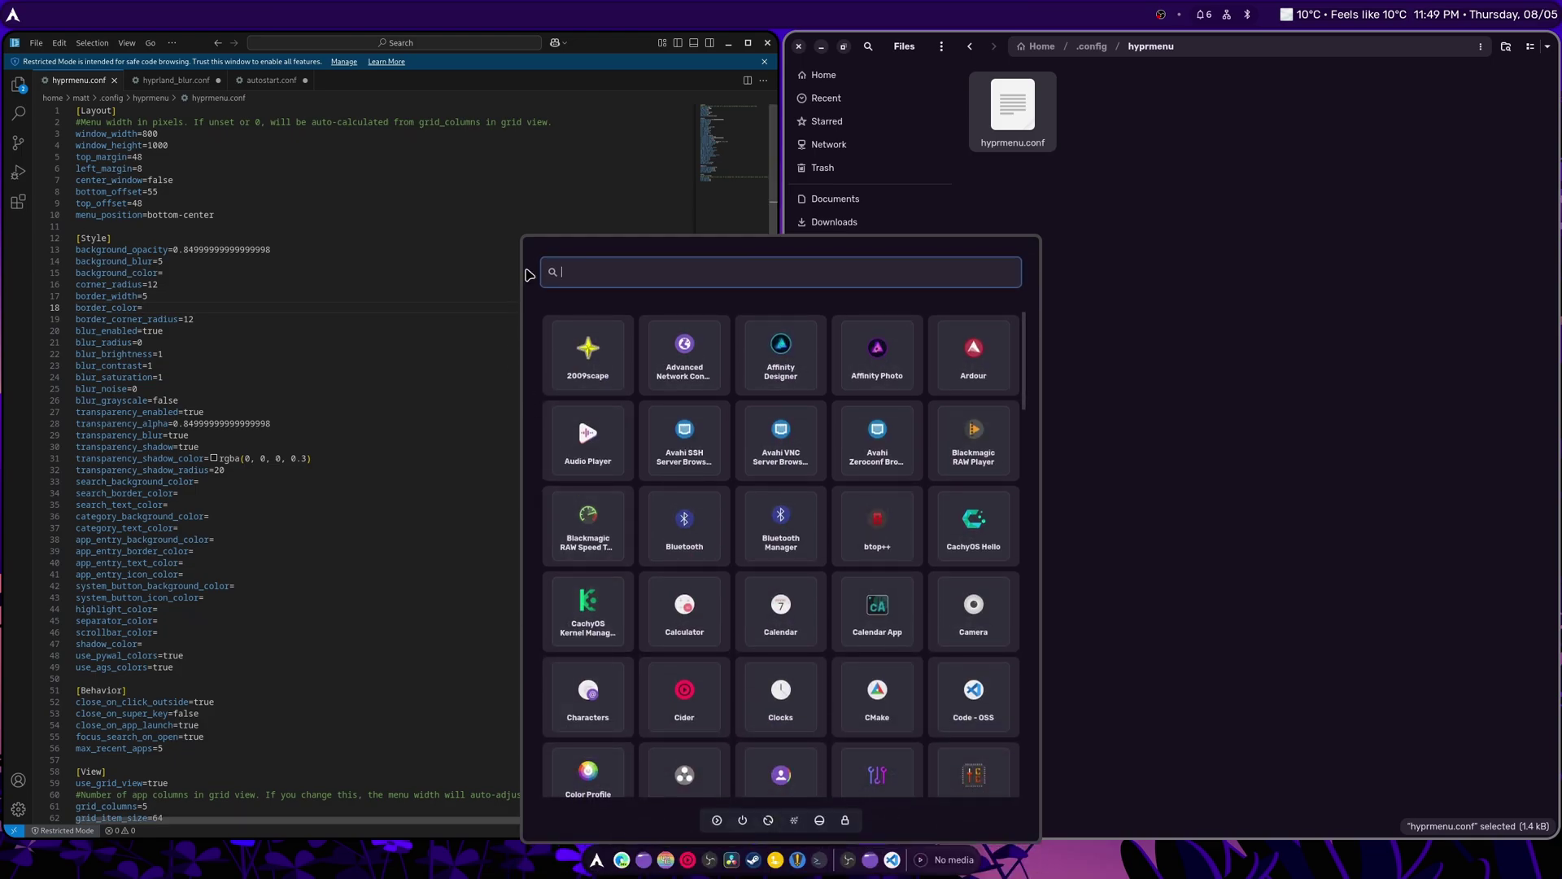
Close the HyprMenu launcher, then reopen and close it again from the dock
left_click(499, 366)
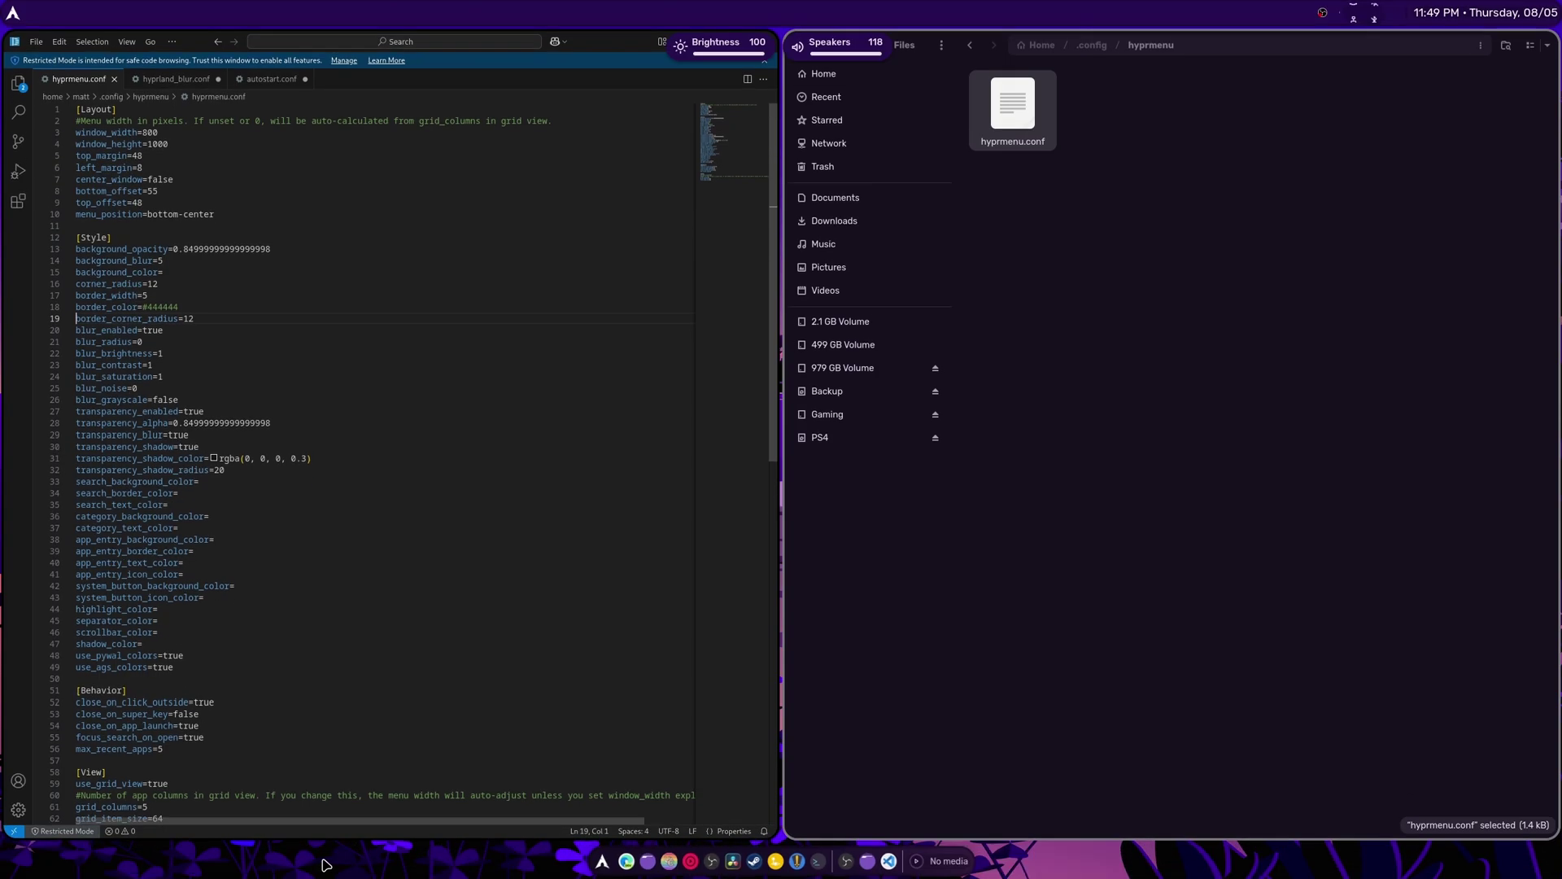
left_click(595, 860)
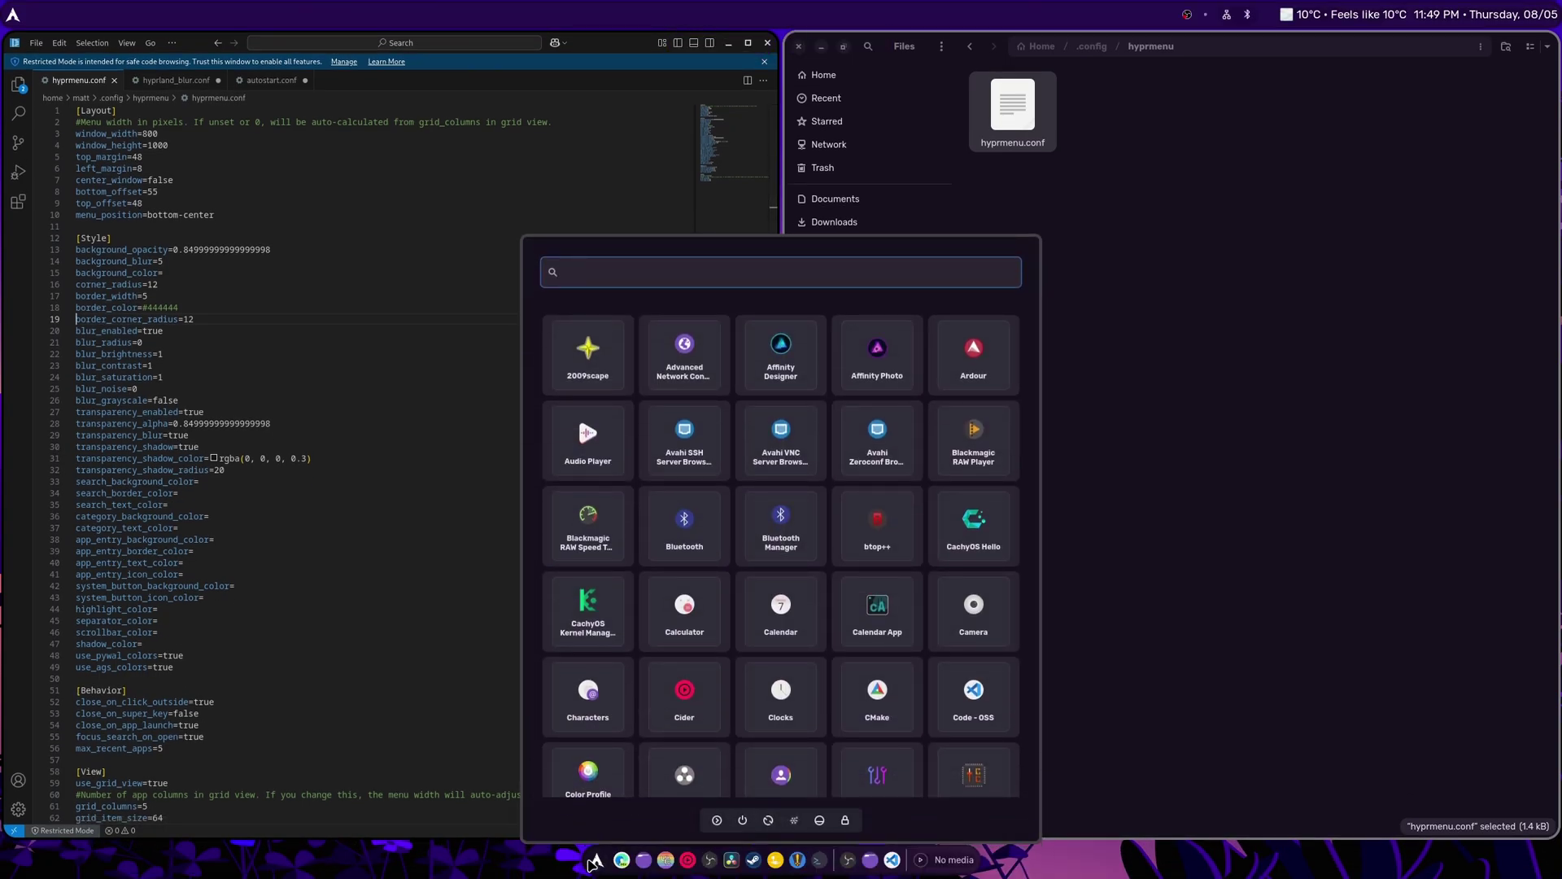
left_click(595, 860)
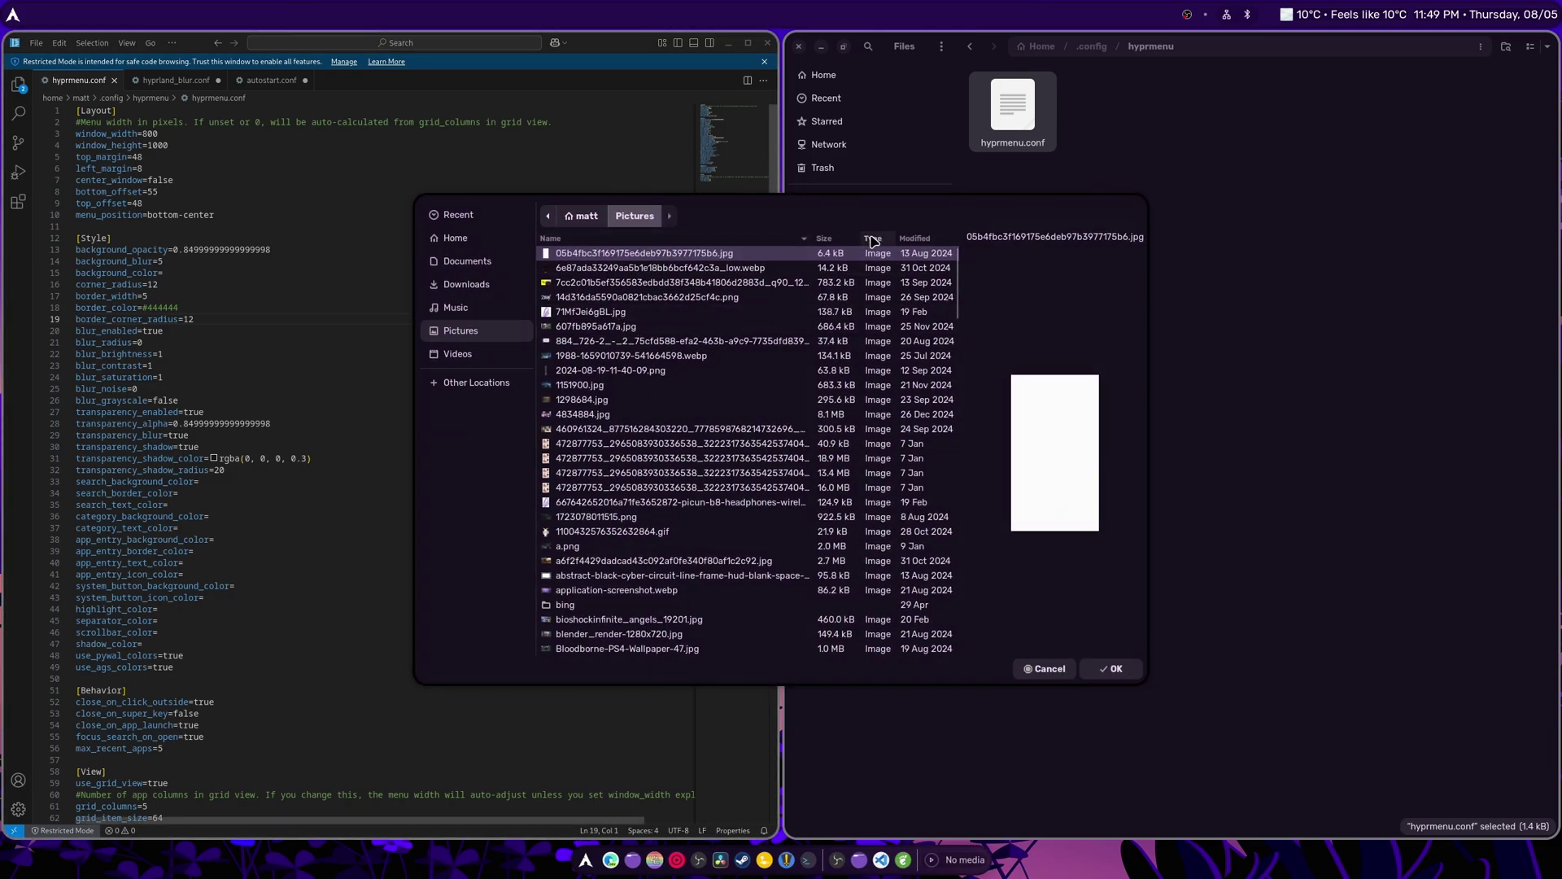
Set RebornFromFire.png from Pictures/wallpaper as the wallpaper and expand the colour scheme options
left_click(873, 239)
double_click(618, 513)
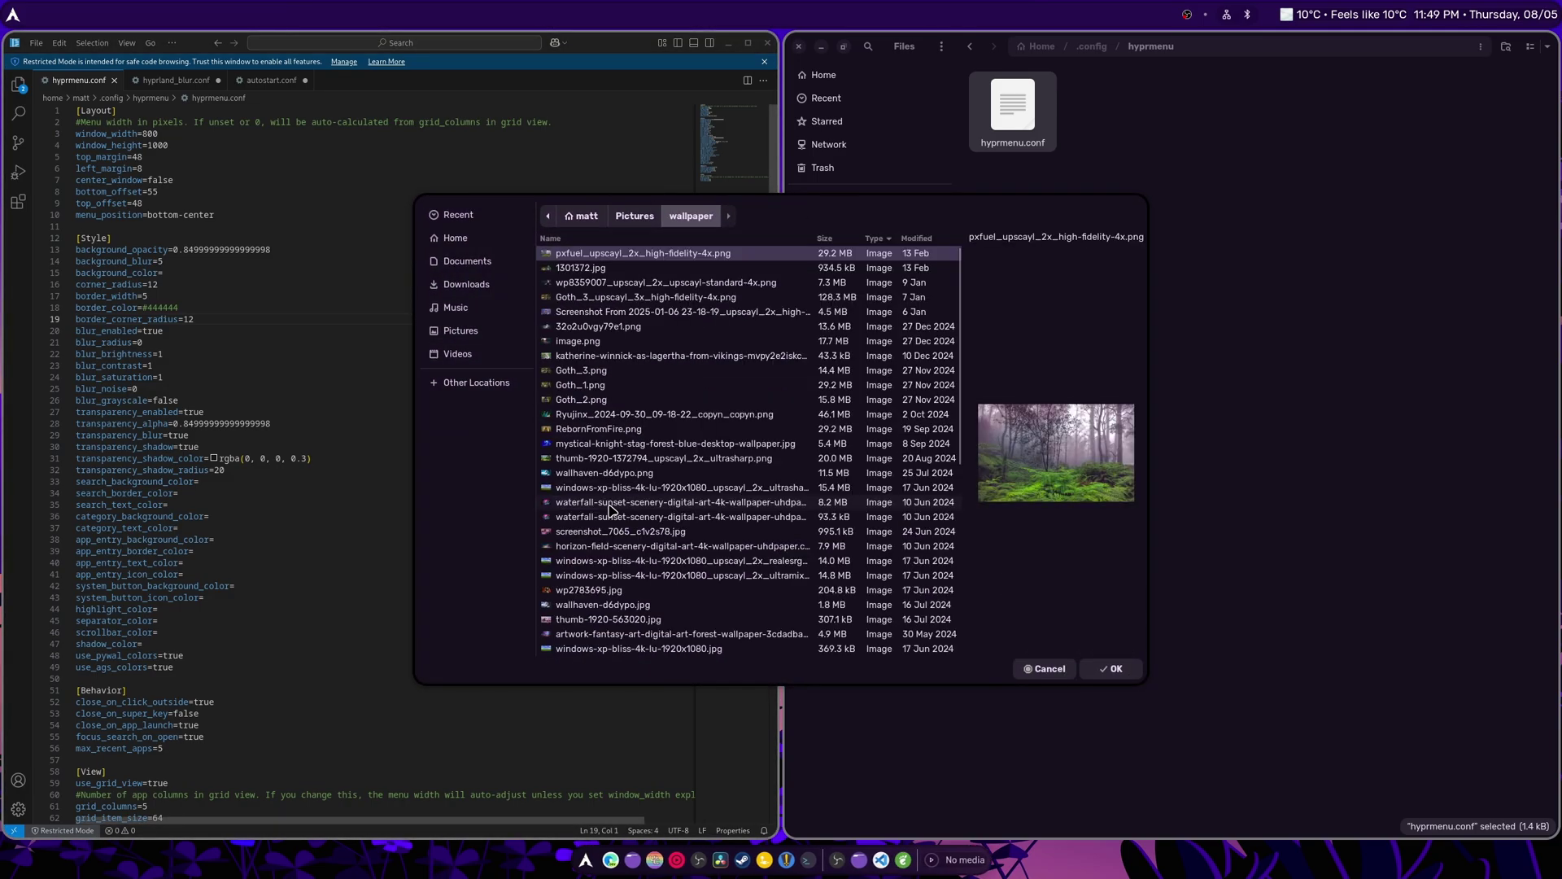
left_click(661, 436)
left_click(1113, 669)
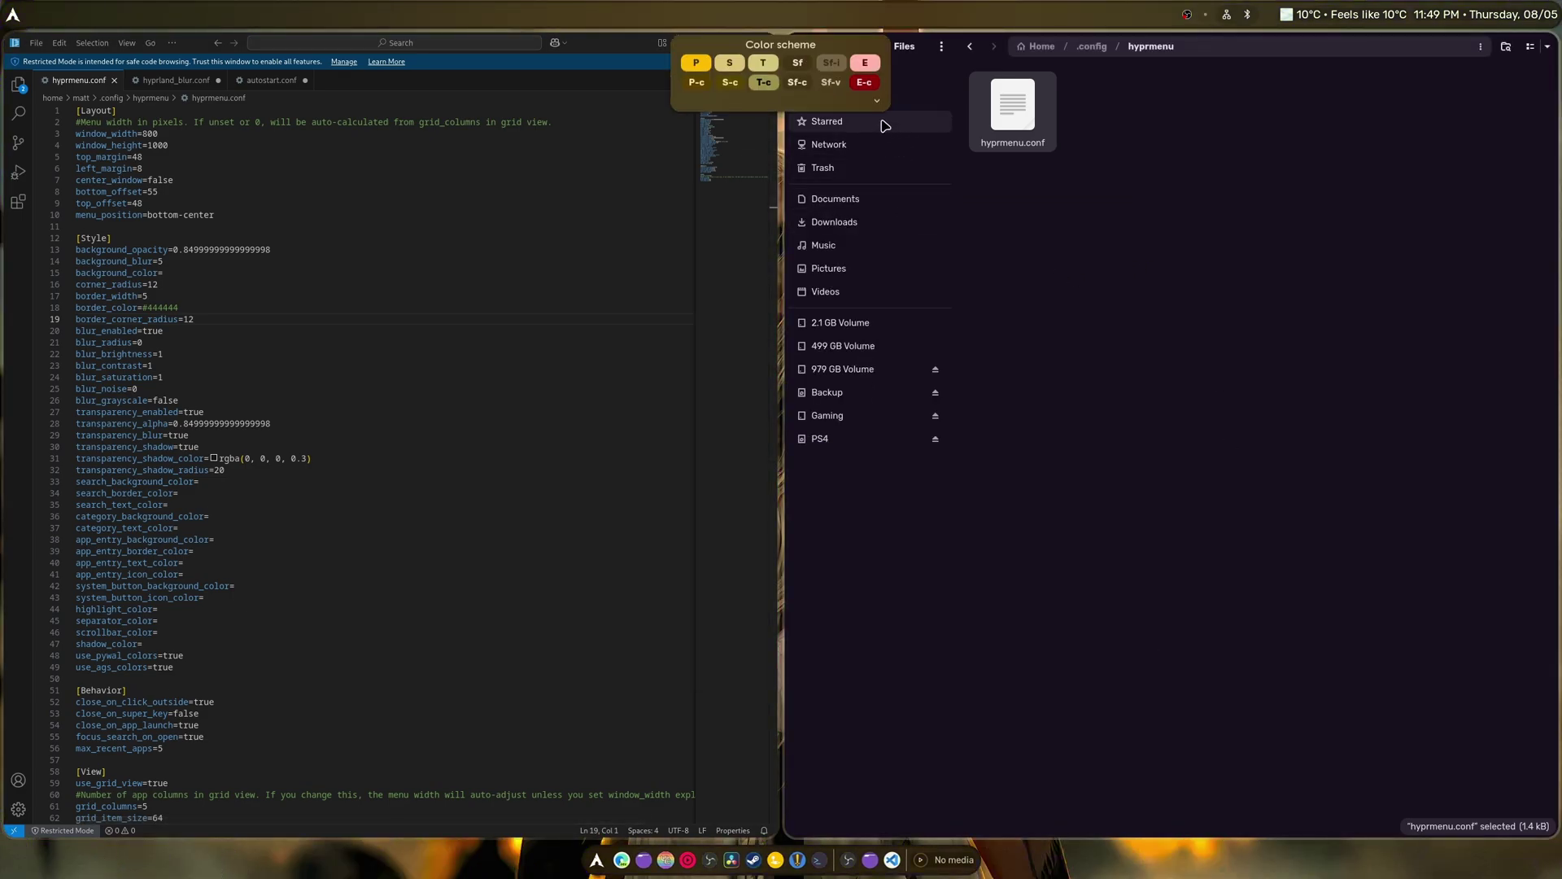
left_click(877, 101)
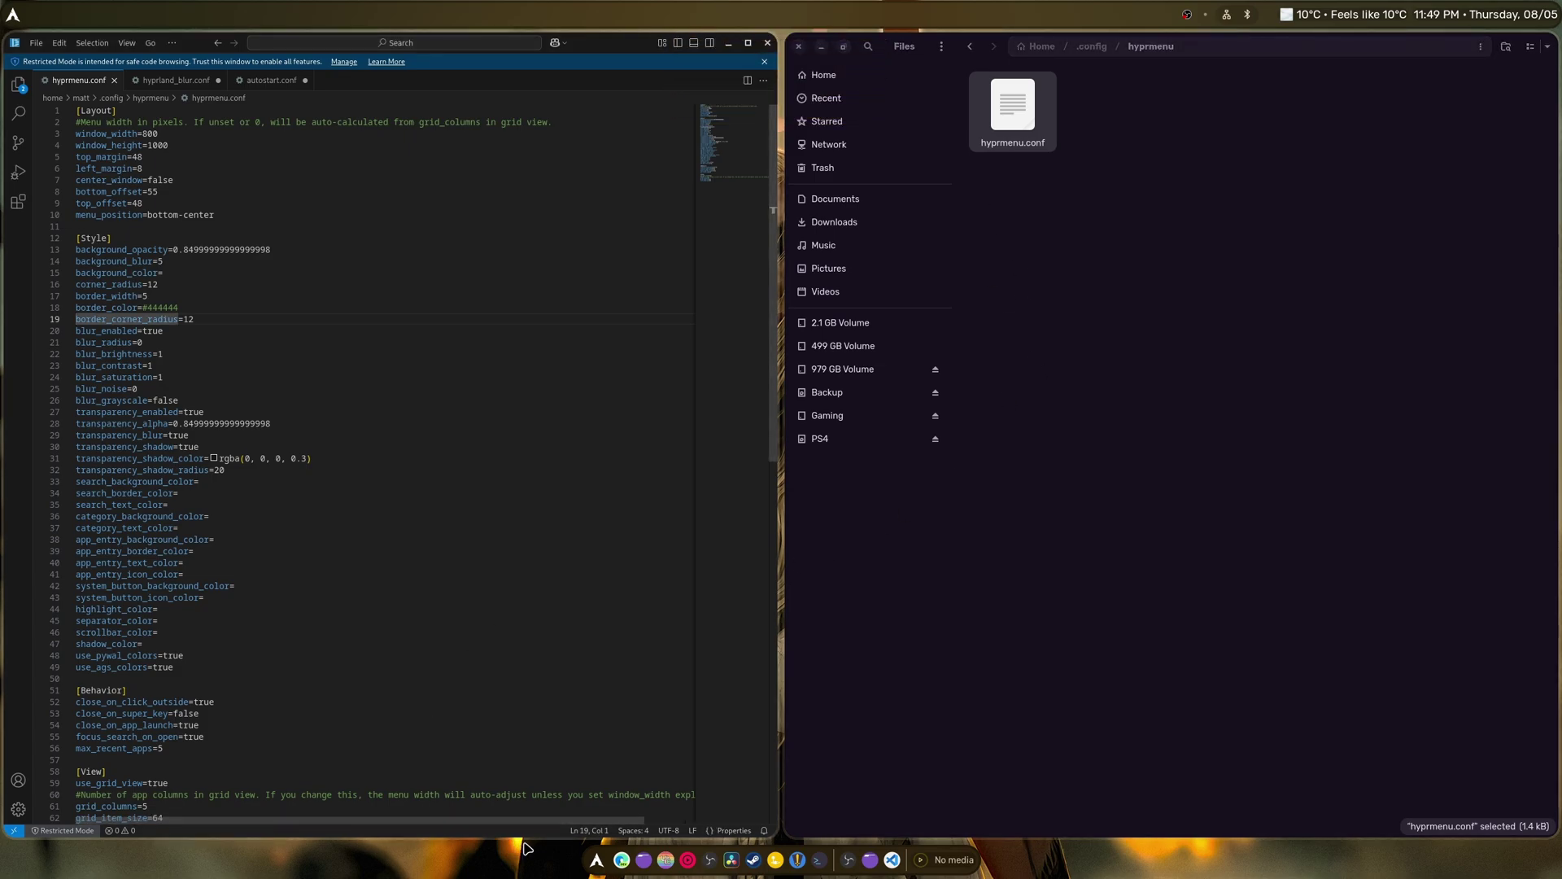
Check that HyprMenu's colours now match the warm new wallpaper, then dismiss the launcher
left_click(598, 860)
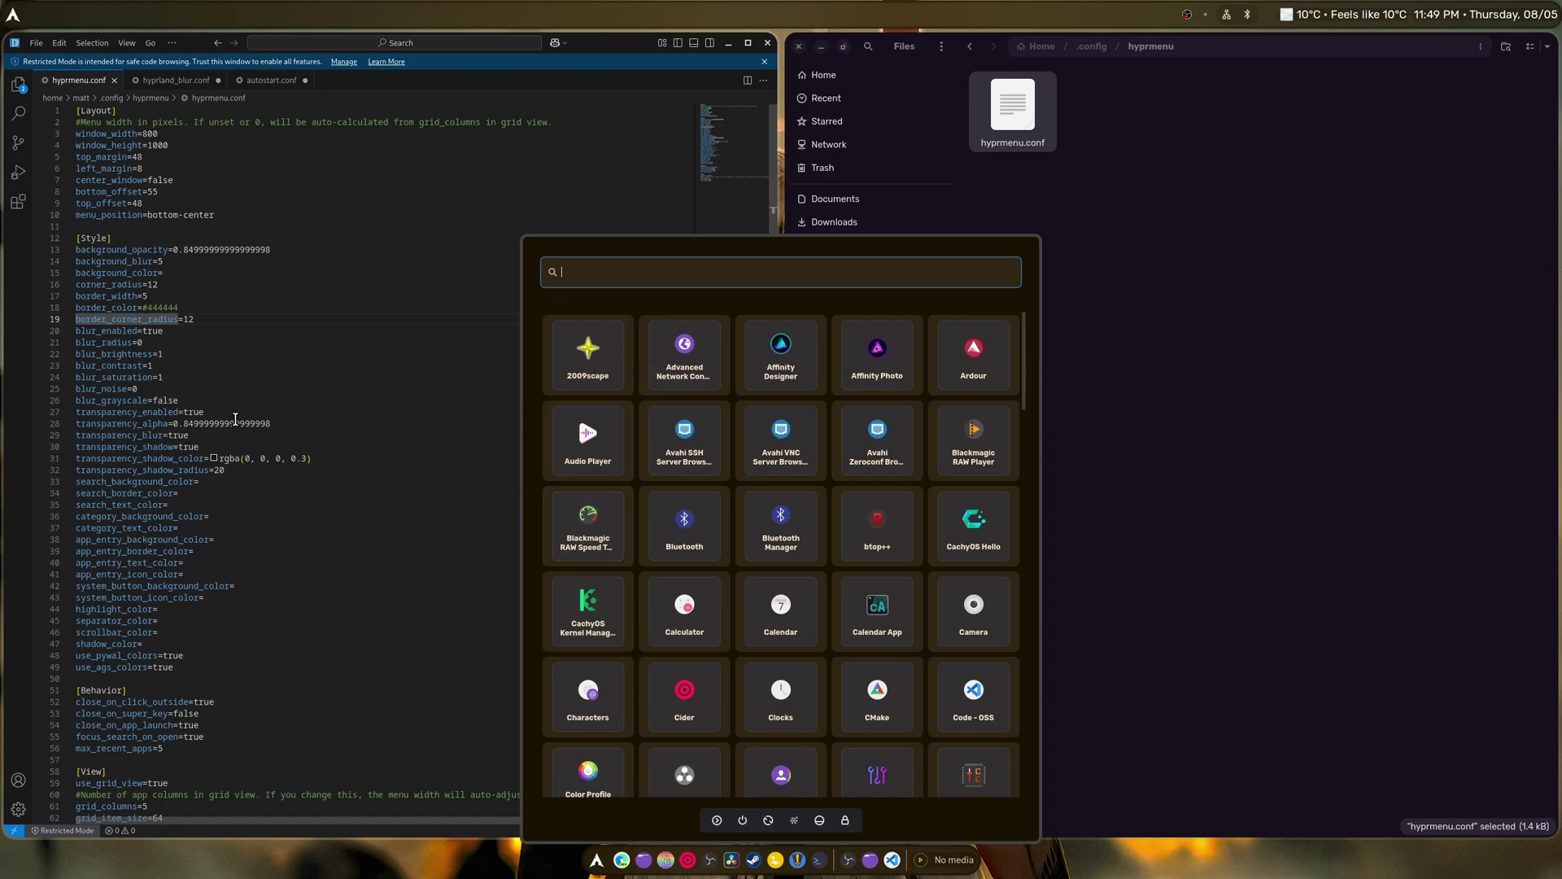
left_click(1245, 18)
Change close_on_super_key on line 53 from false to true
key("Escape")
scroll(389, 578, "down", 4)
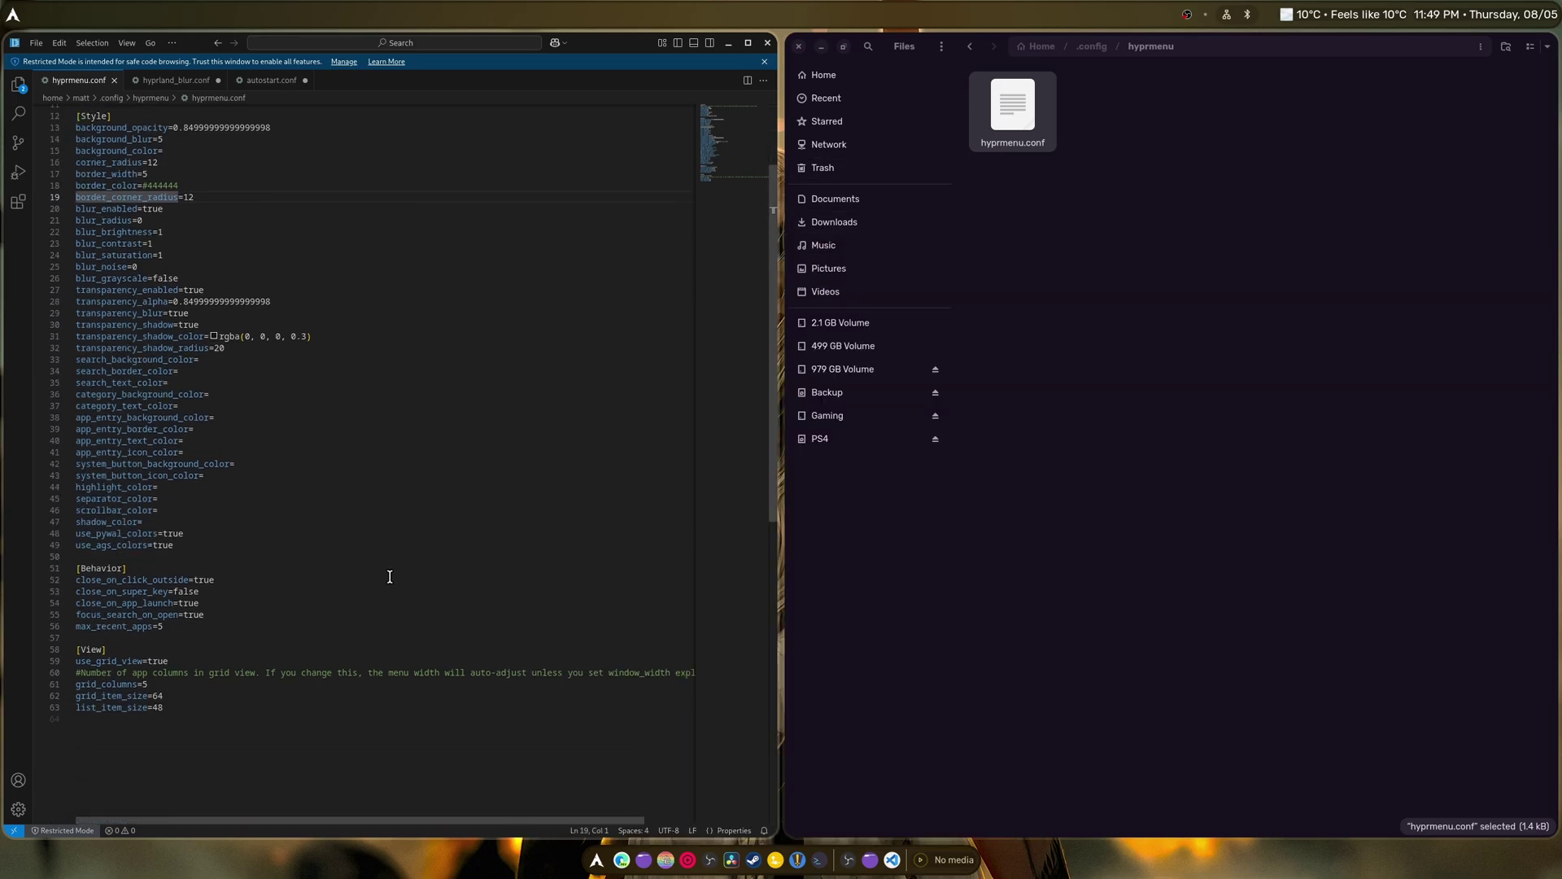
left_click(202, 559)
key("BackSpace")
key("BackSpace")
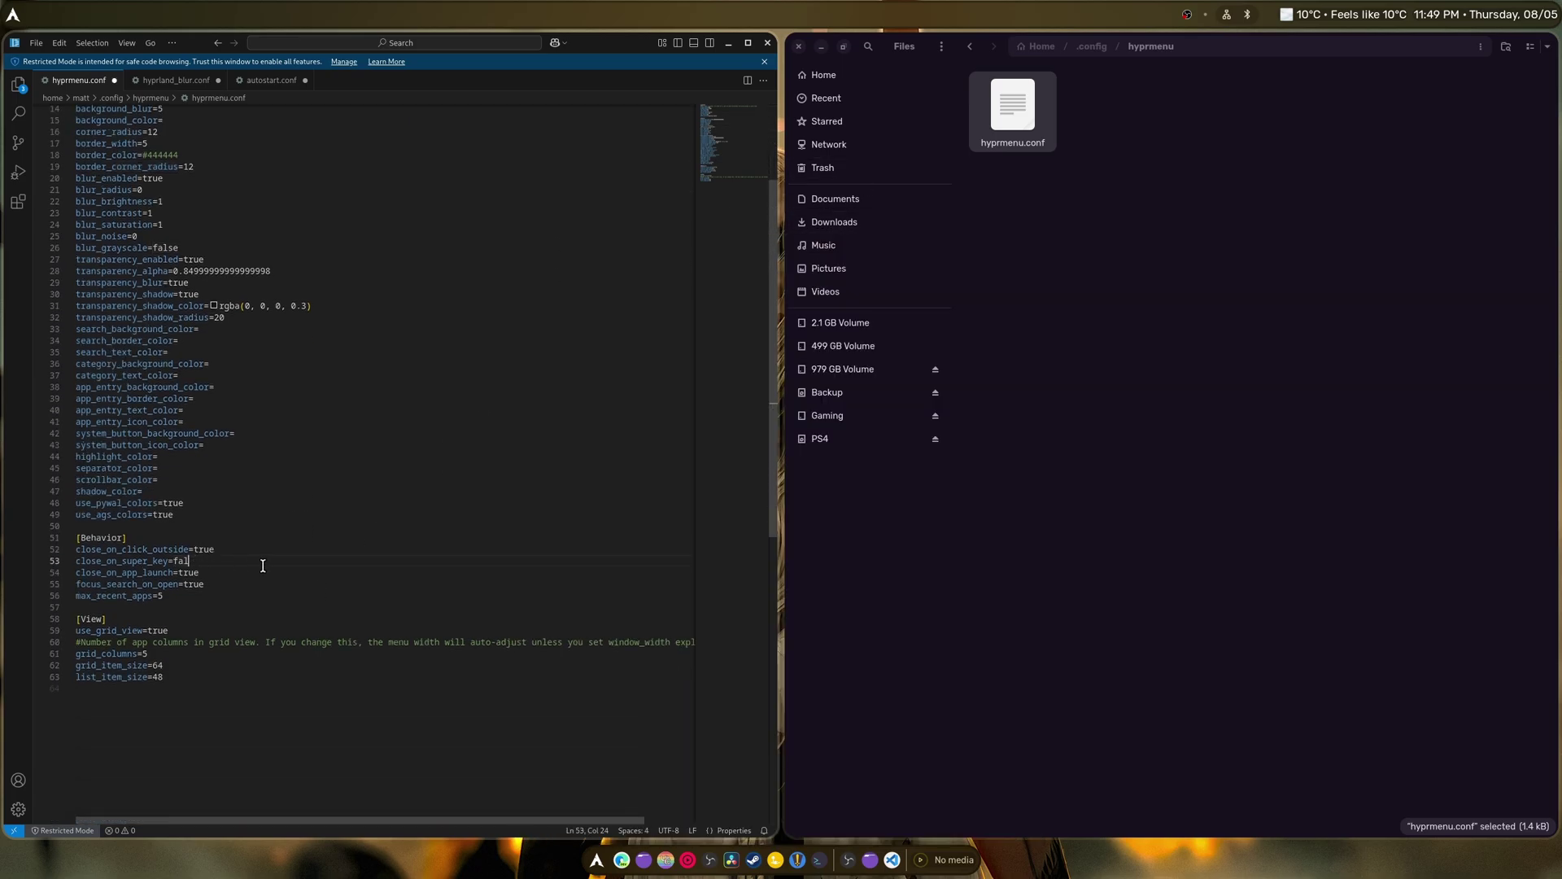
type("trust")
type("e")
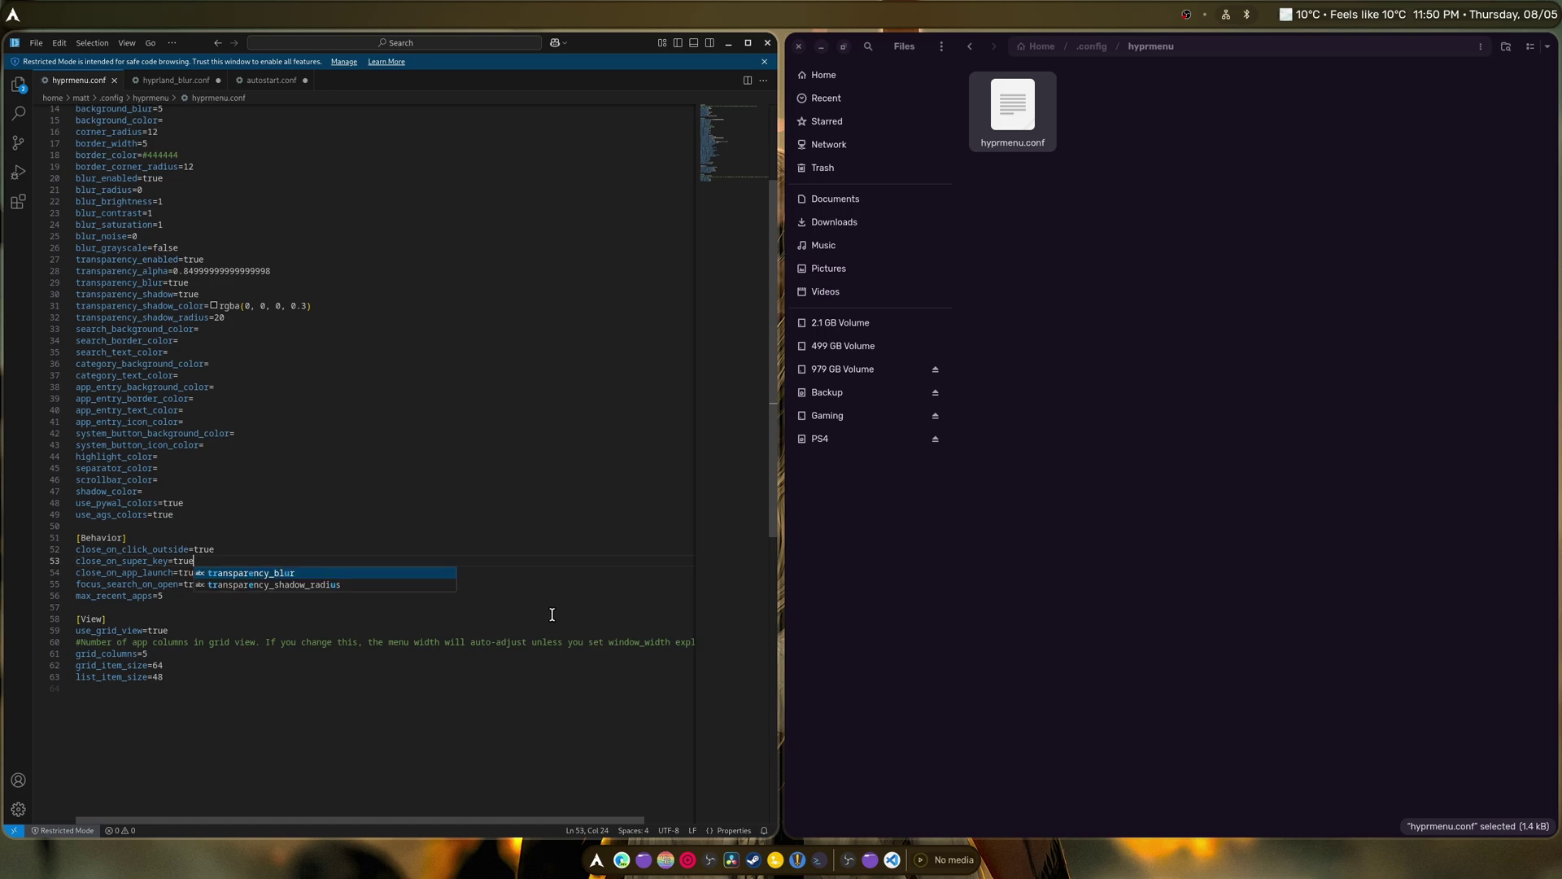
Test the launcher by opening and closing it twice from the dock
left_click(596, 860)
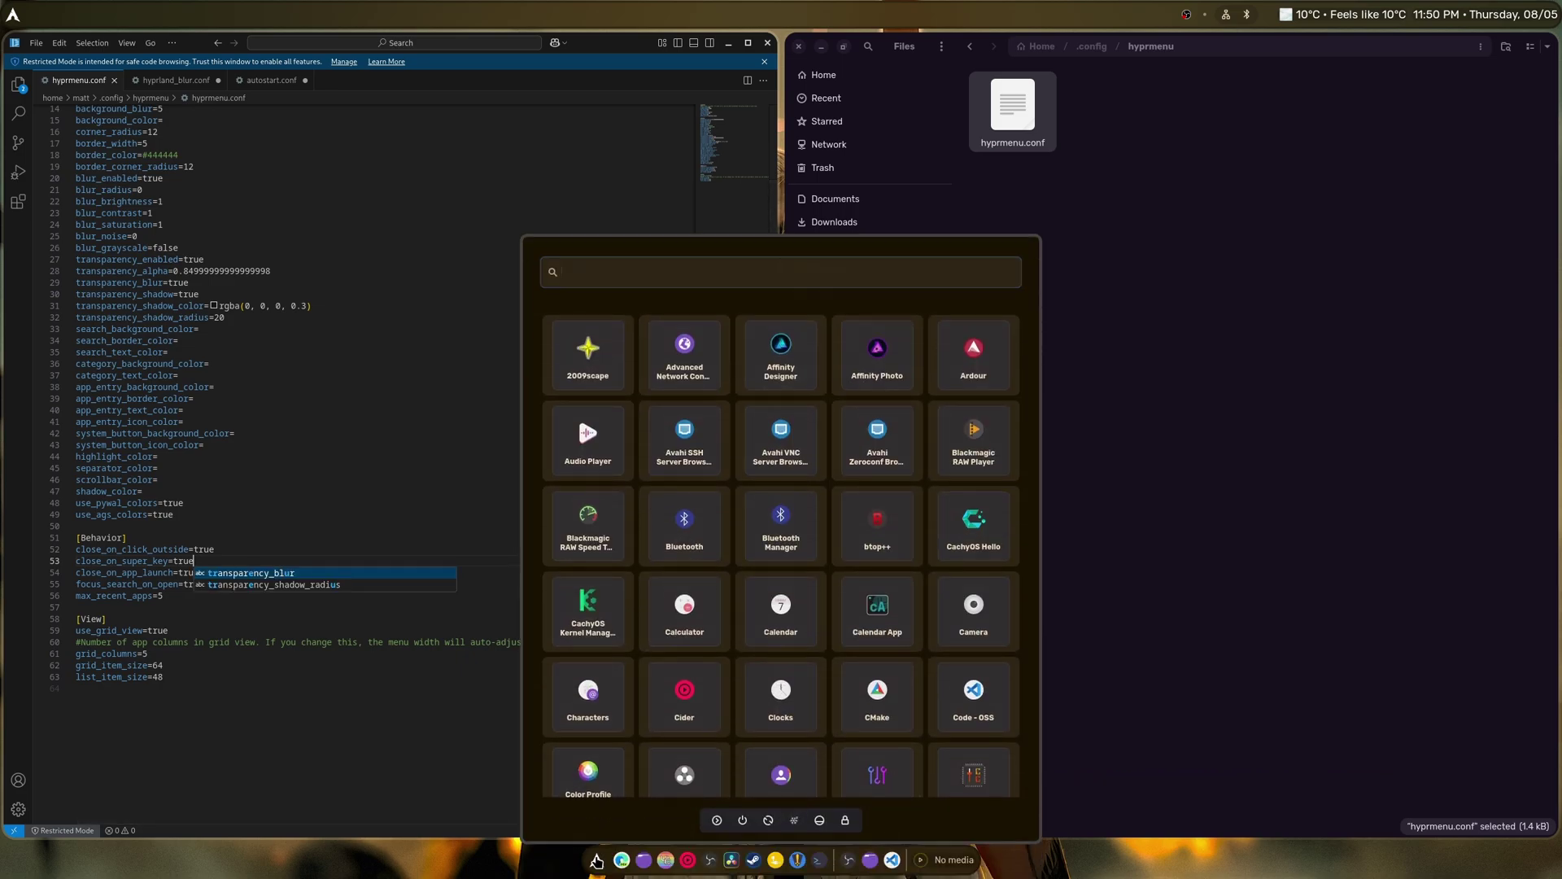
left_click(592, 862)
left_click(595, 861)
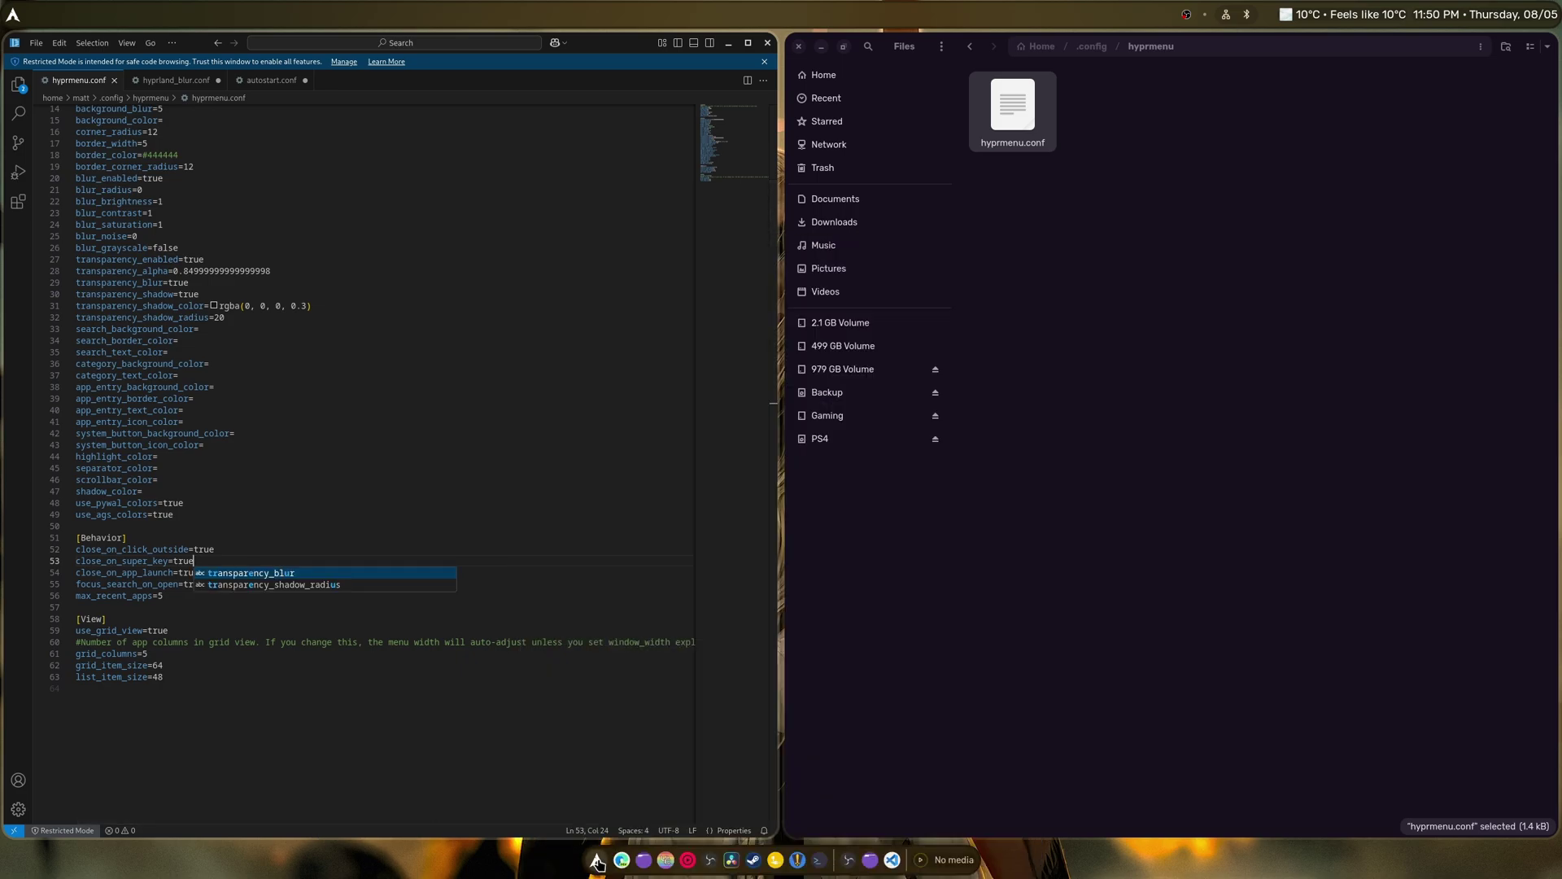
left_click(597, 860)
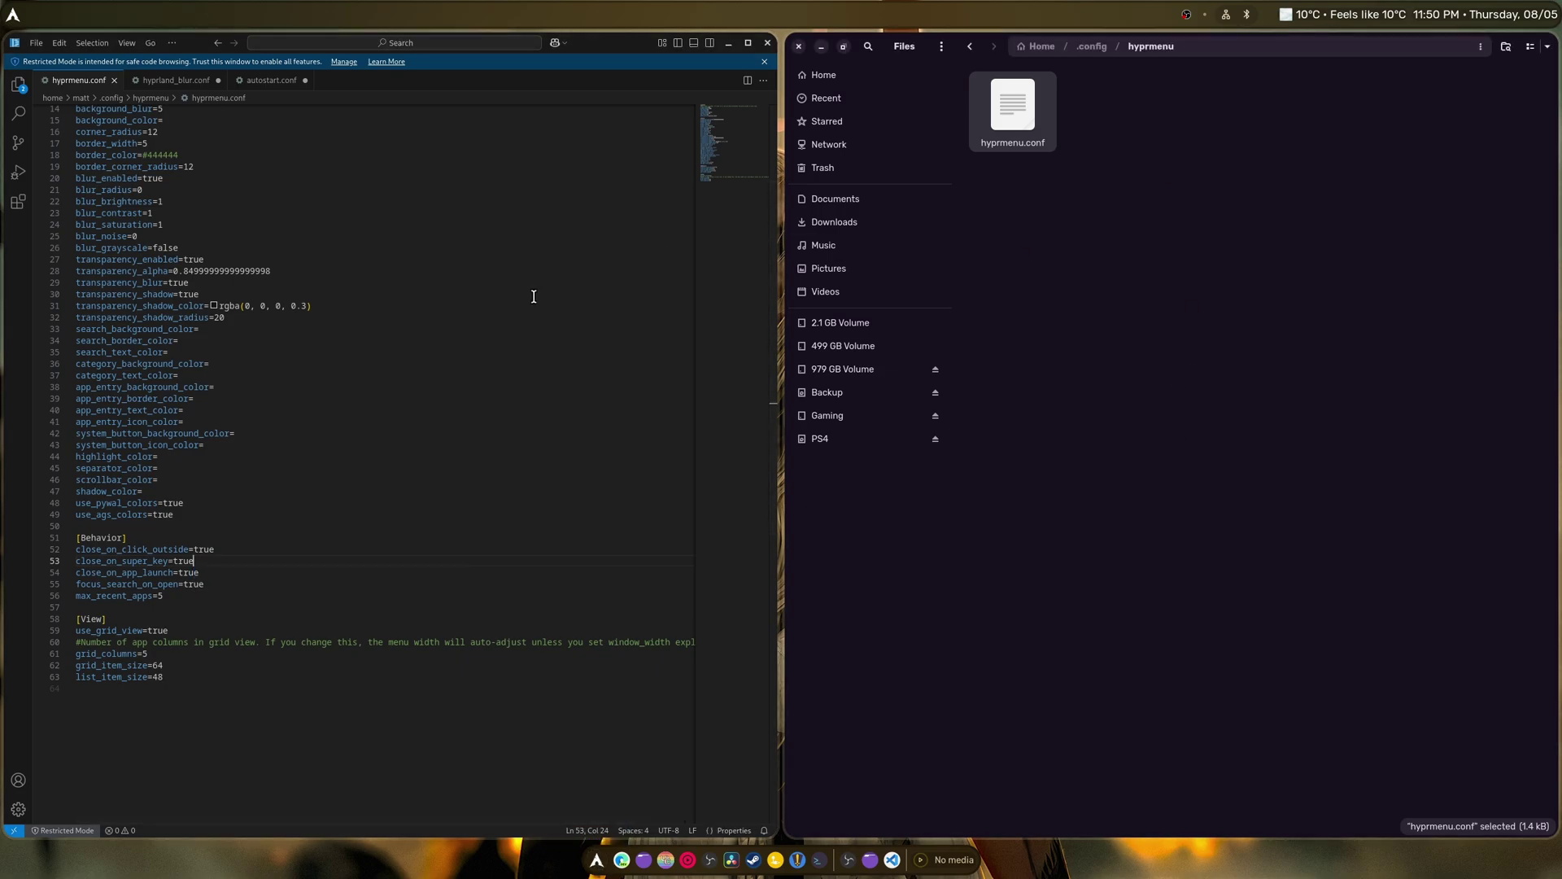
Change grid_columns from 5 to 9 on line 61 and save
left_click(228, 726)
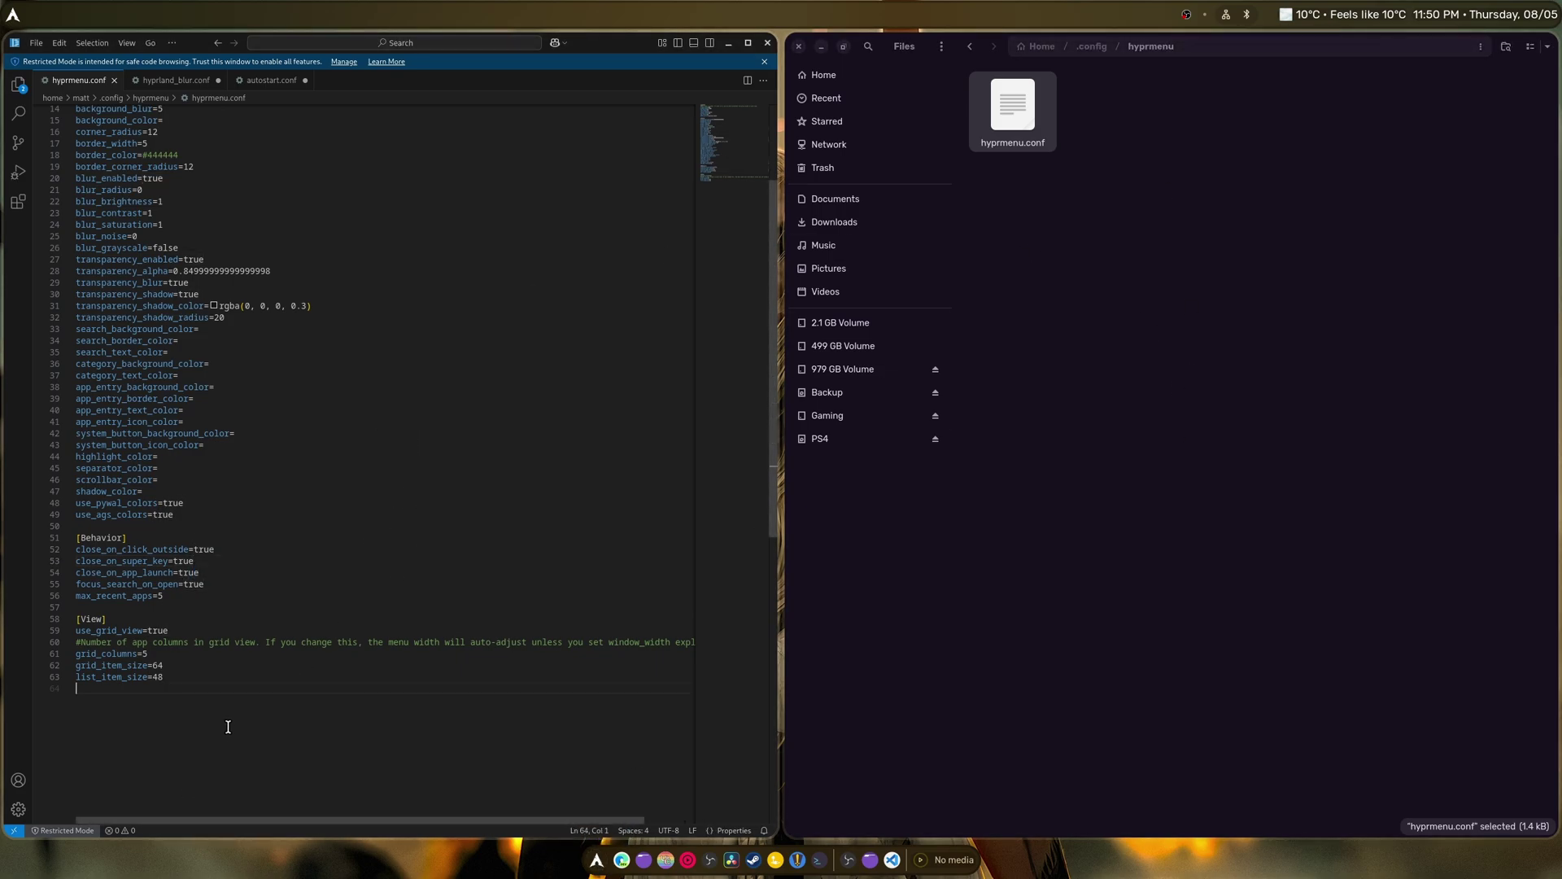
left_click(152, 653)
key("BackSpace")
type("9")
key("ctrl+s")
Preview the nine-column app grid in HyprMenu, scrolling through it, then close it
left_click(596, 860)
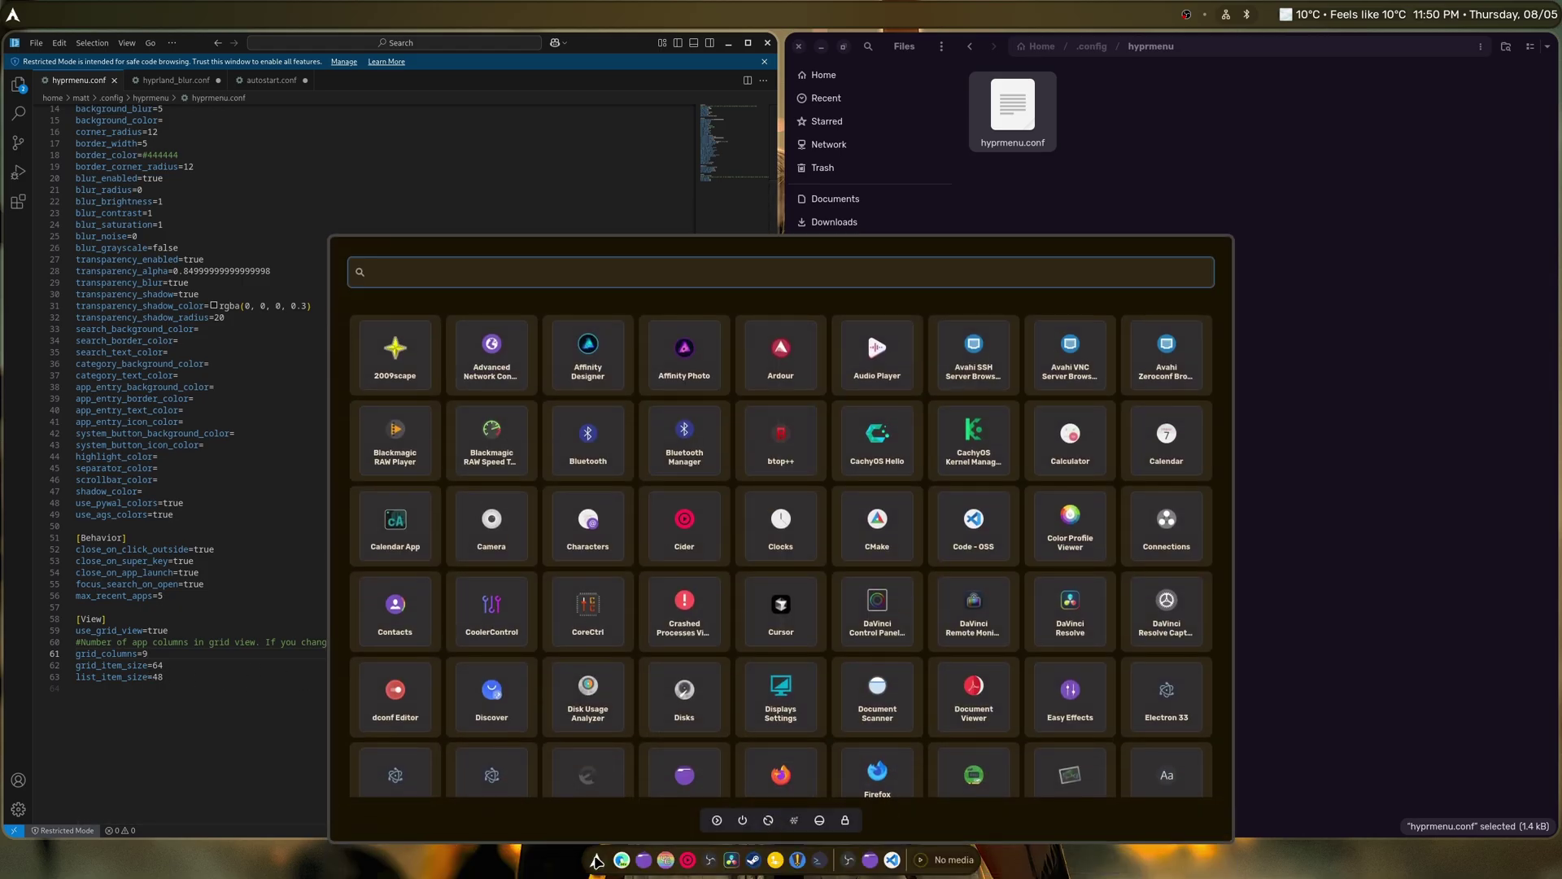
scroll(908, 396, "down", 5)
scroll(908, 397, "down", 5)
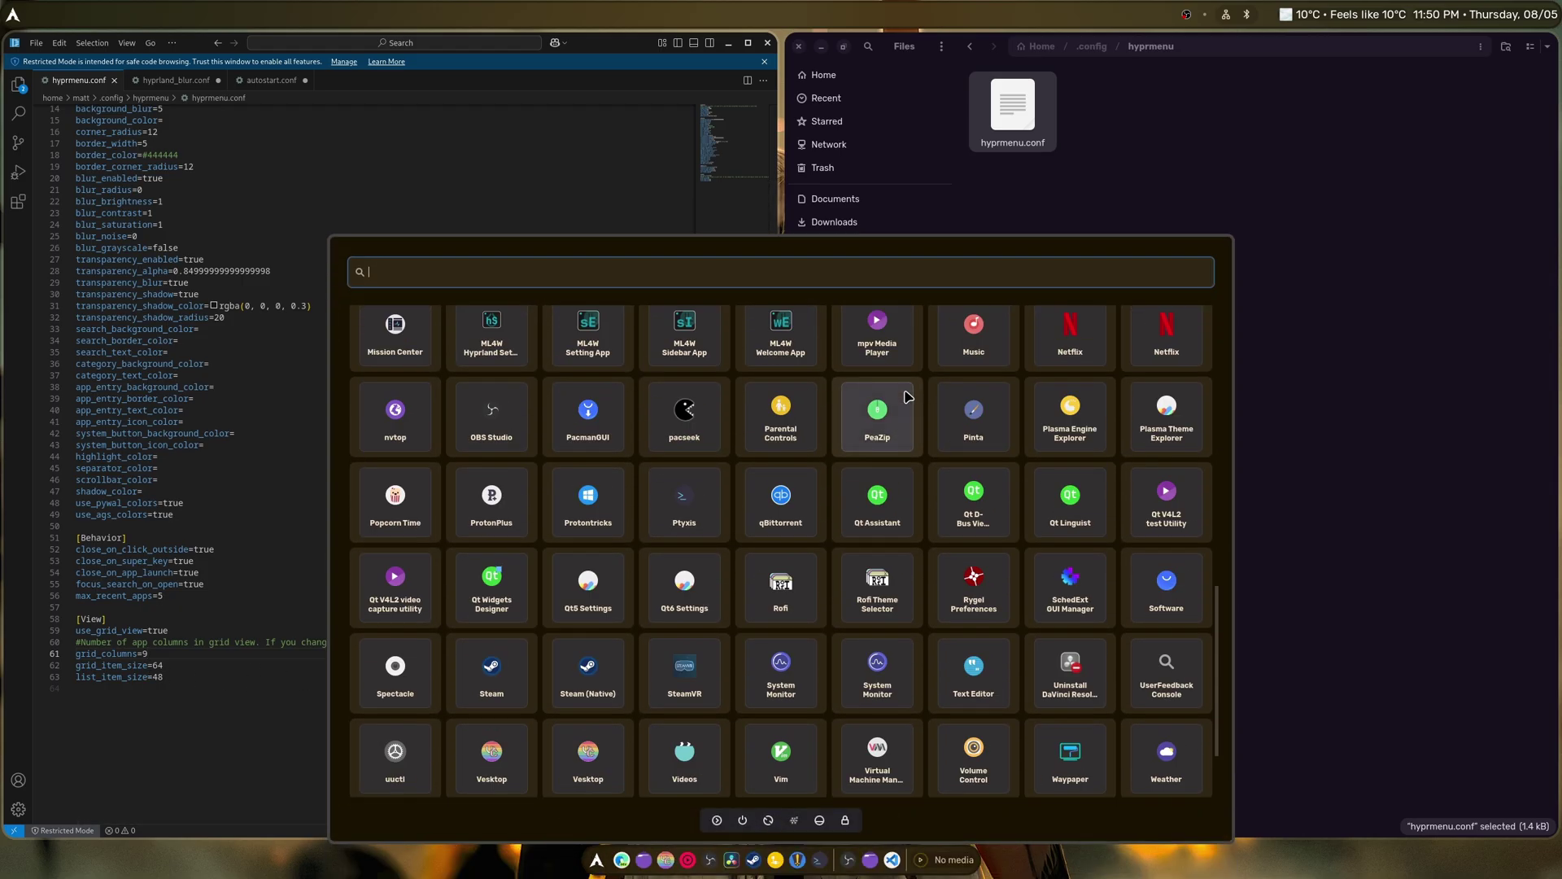
scroll(907, 396, "up", 10)
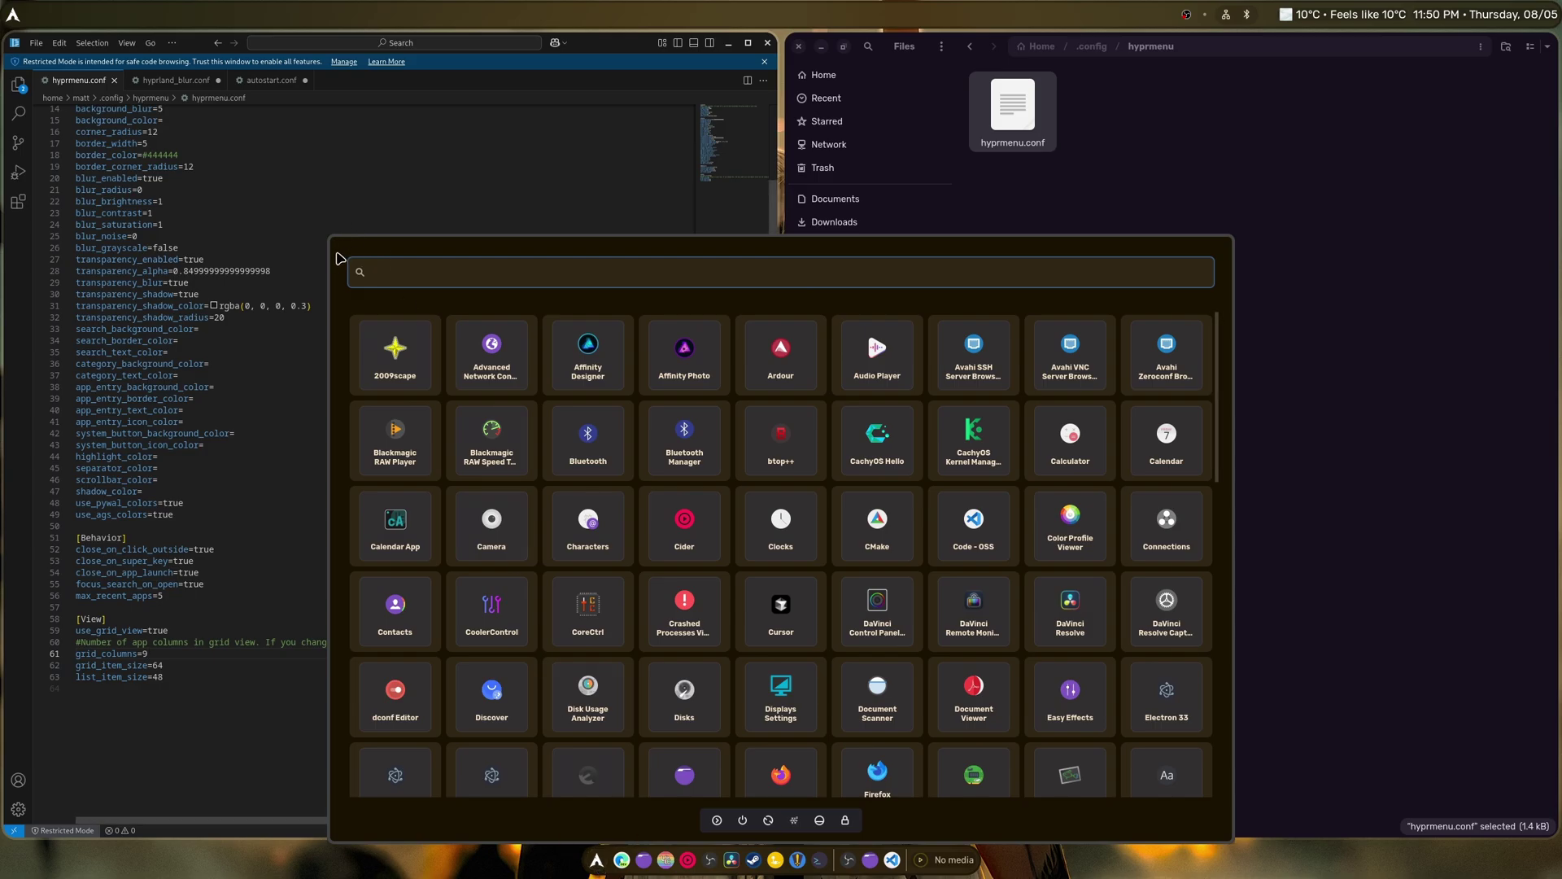
left_click(361, 218)
Change grid_item_size from 64 to 100 on line 62 and save
left_click(180, 660)
key("shift+Left")
key("shift+Left")
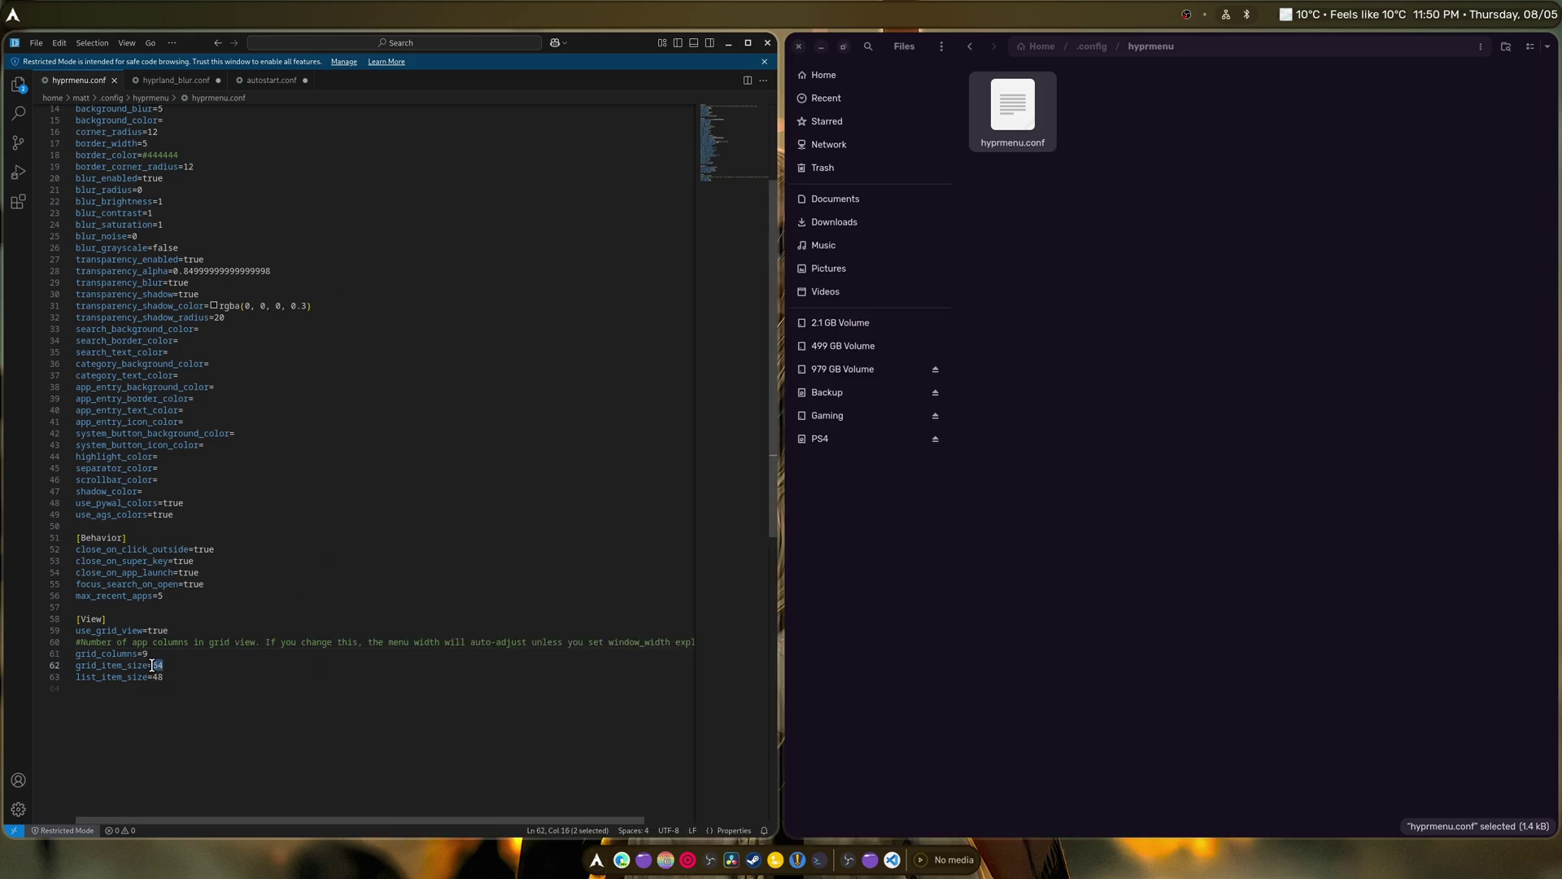
type("100")
key("ctrl+a")
left_click(346, 712)
key("ctrl+s")
Preview the larger 100-size icons in HyprMenu, then select the 100 value again
left_click(596, 861)
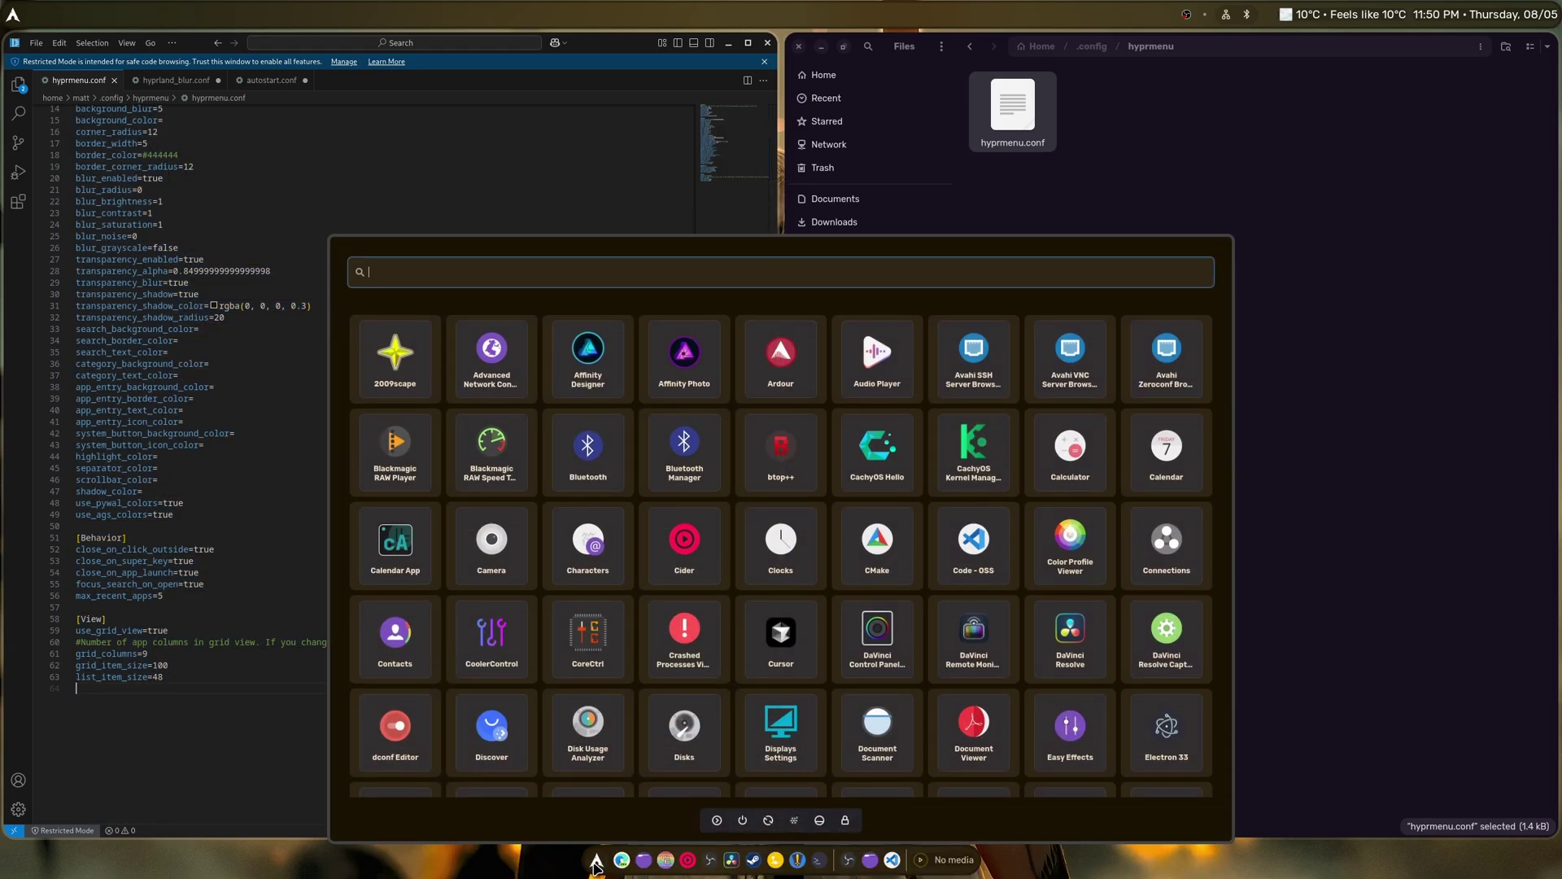
scroll(837, 575, "down", 3)
scroll(837, 576, "up", 3)
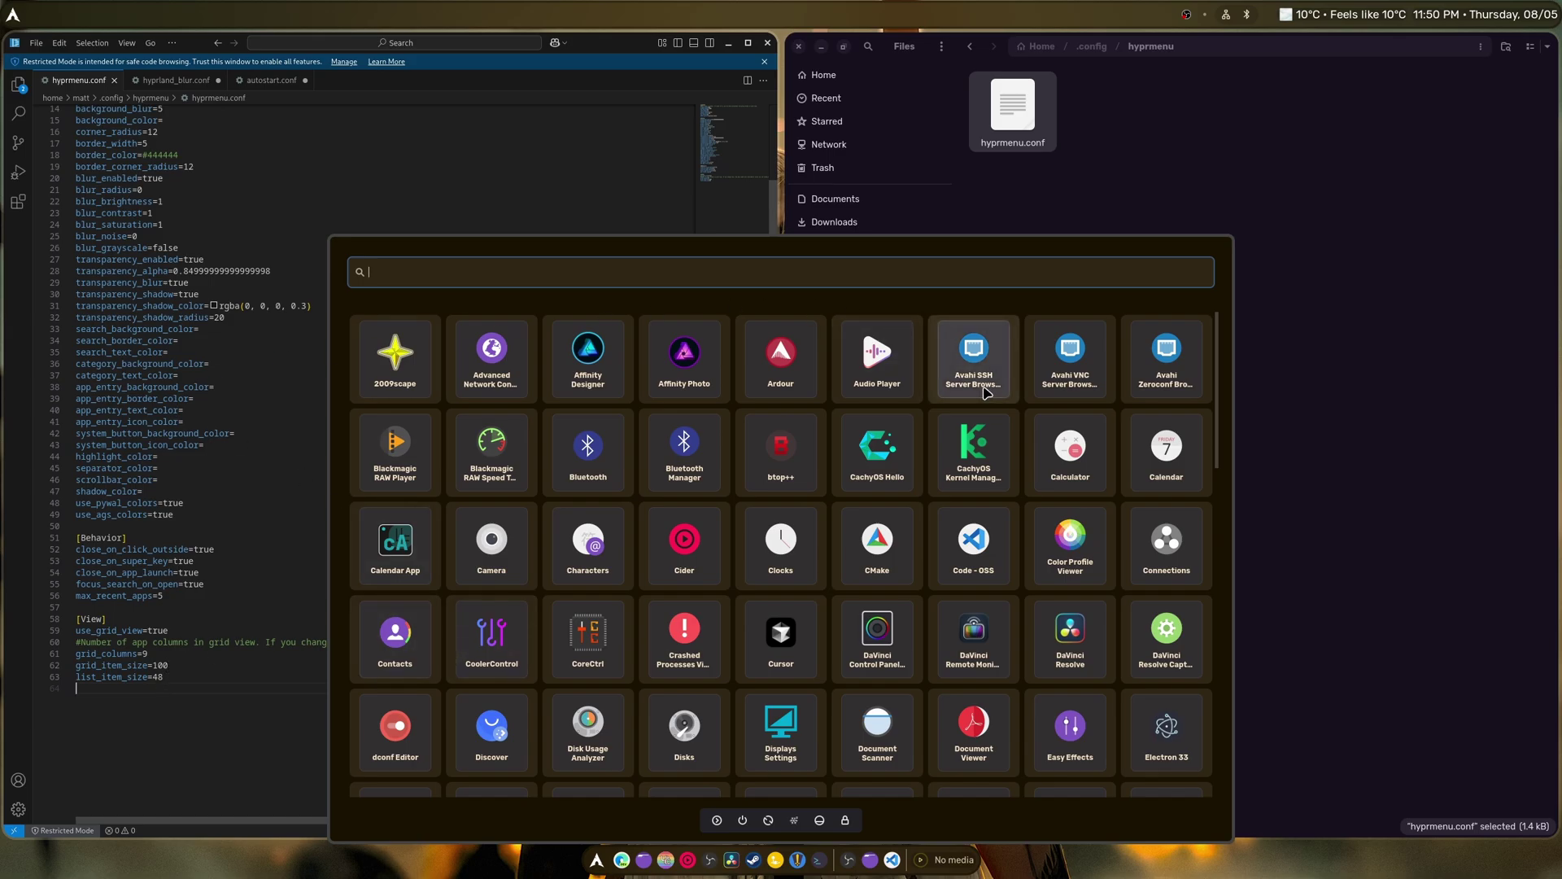
double_click(161, 665)
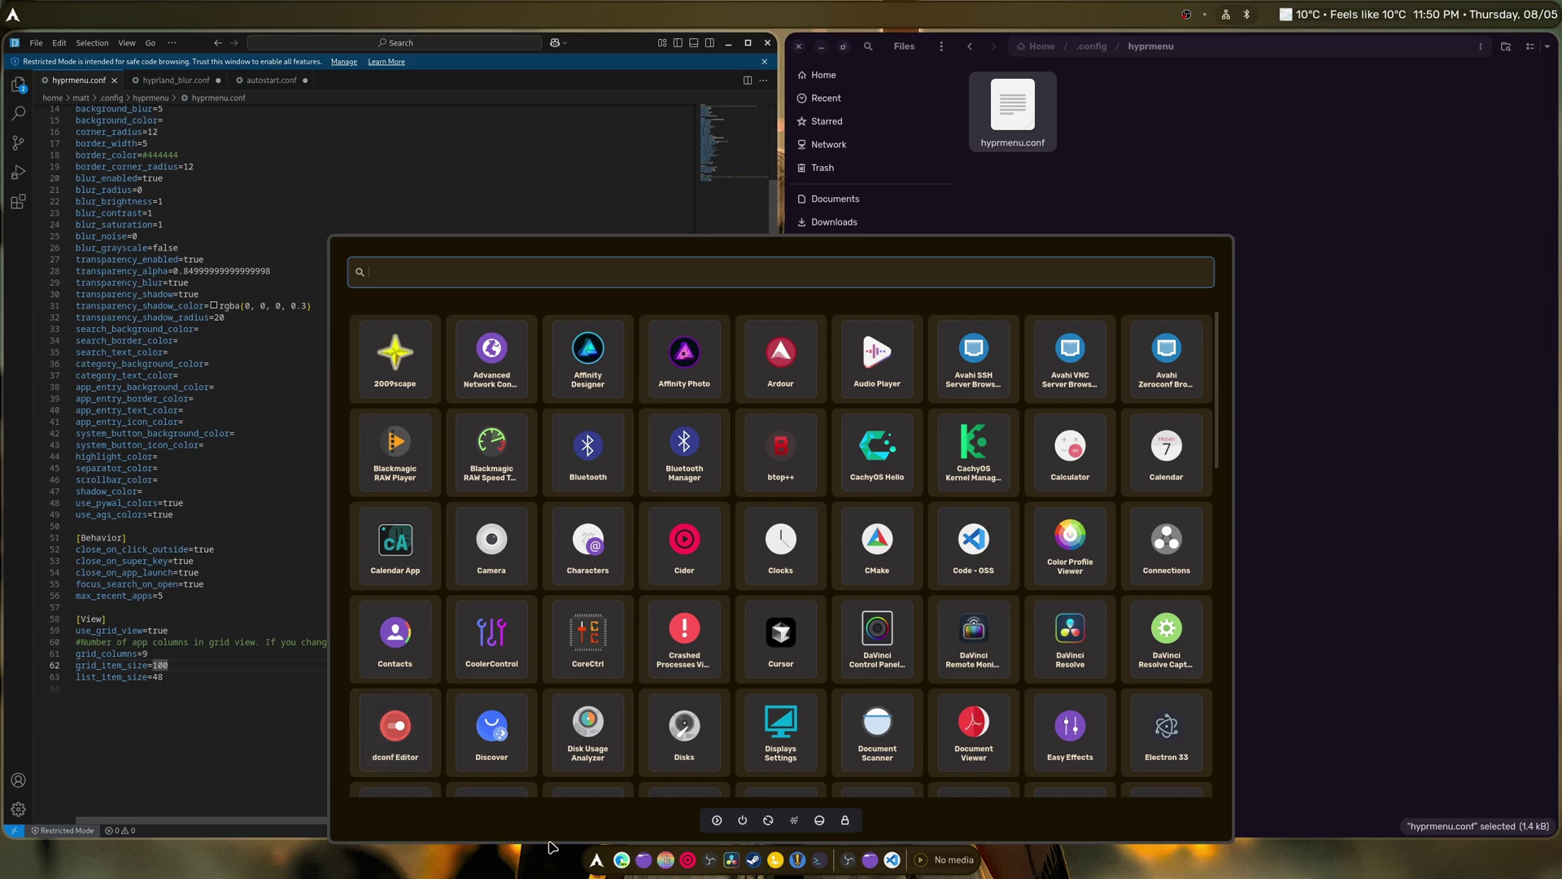
Close the launcher and change grid_item_size from 100 to 200
left_click(328, 286)
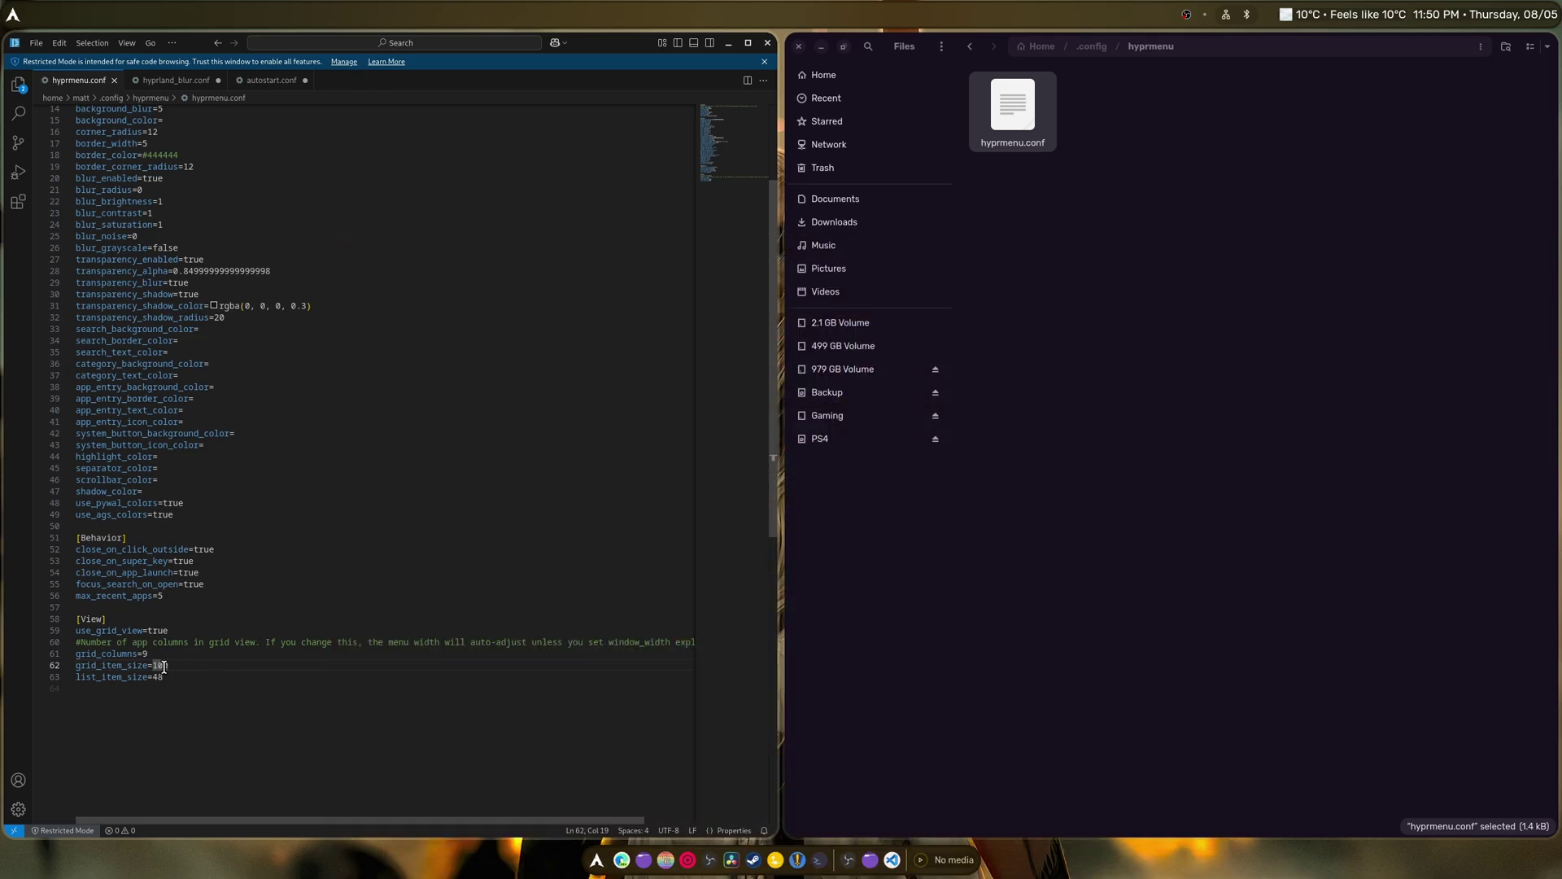
key("BackSpace")
type("2")
Preview the 200-size tiles in HyprMenu by scrolling the grid, then close it
left_click(597, 860)
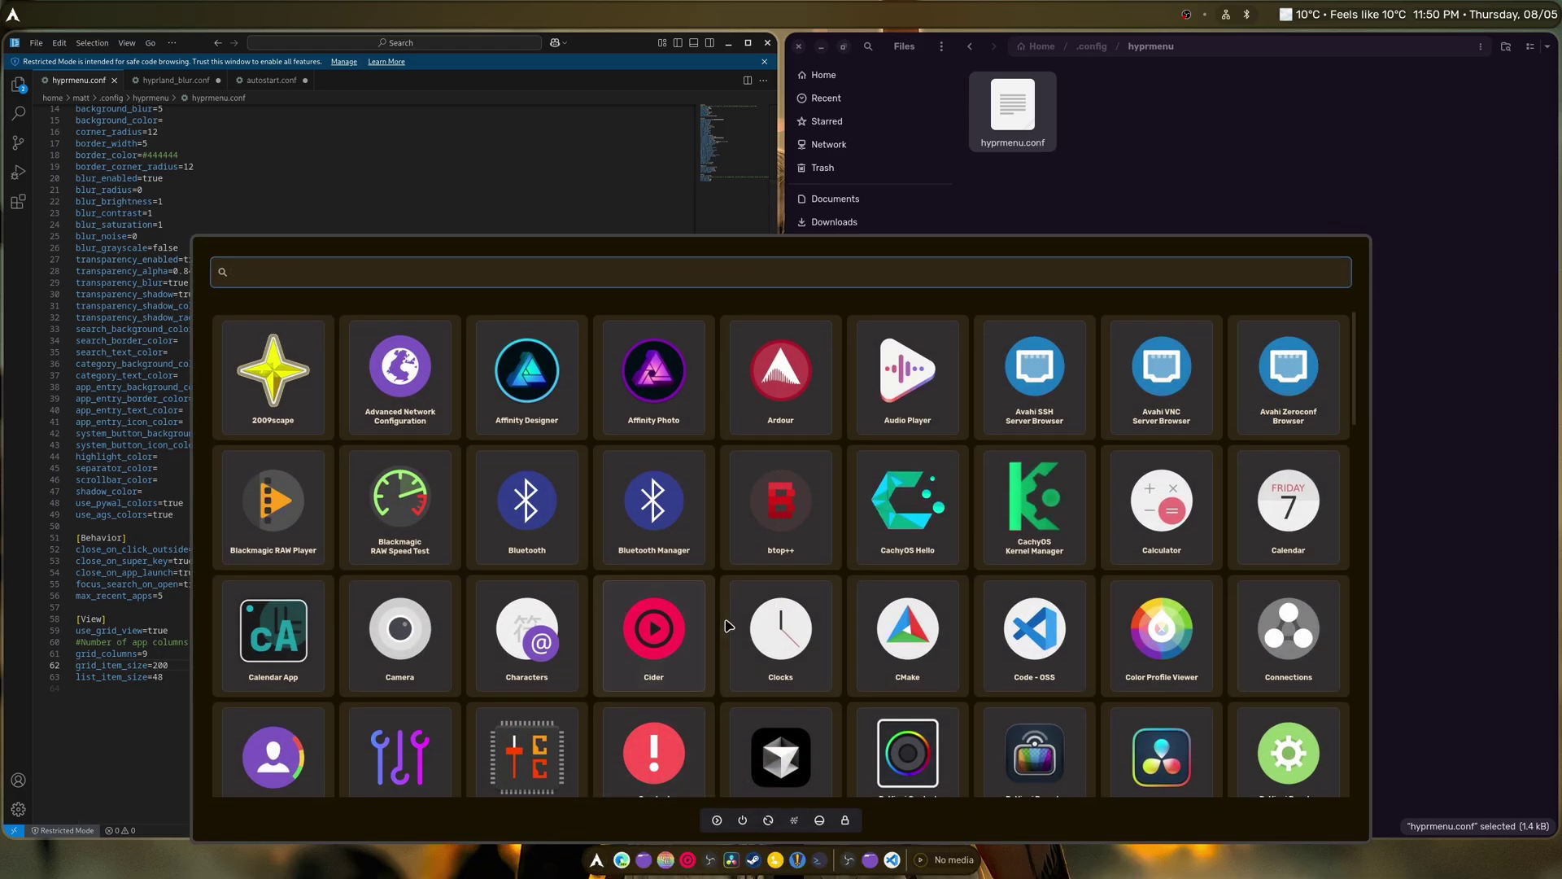
scroll(765, 638, "down", 10)
scroll(765, 641, "down", 2)
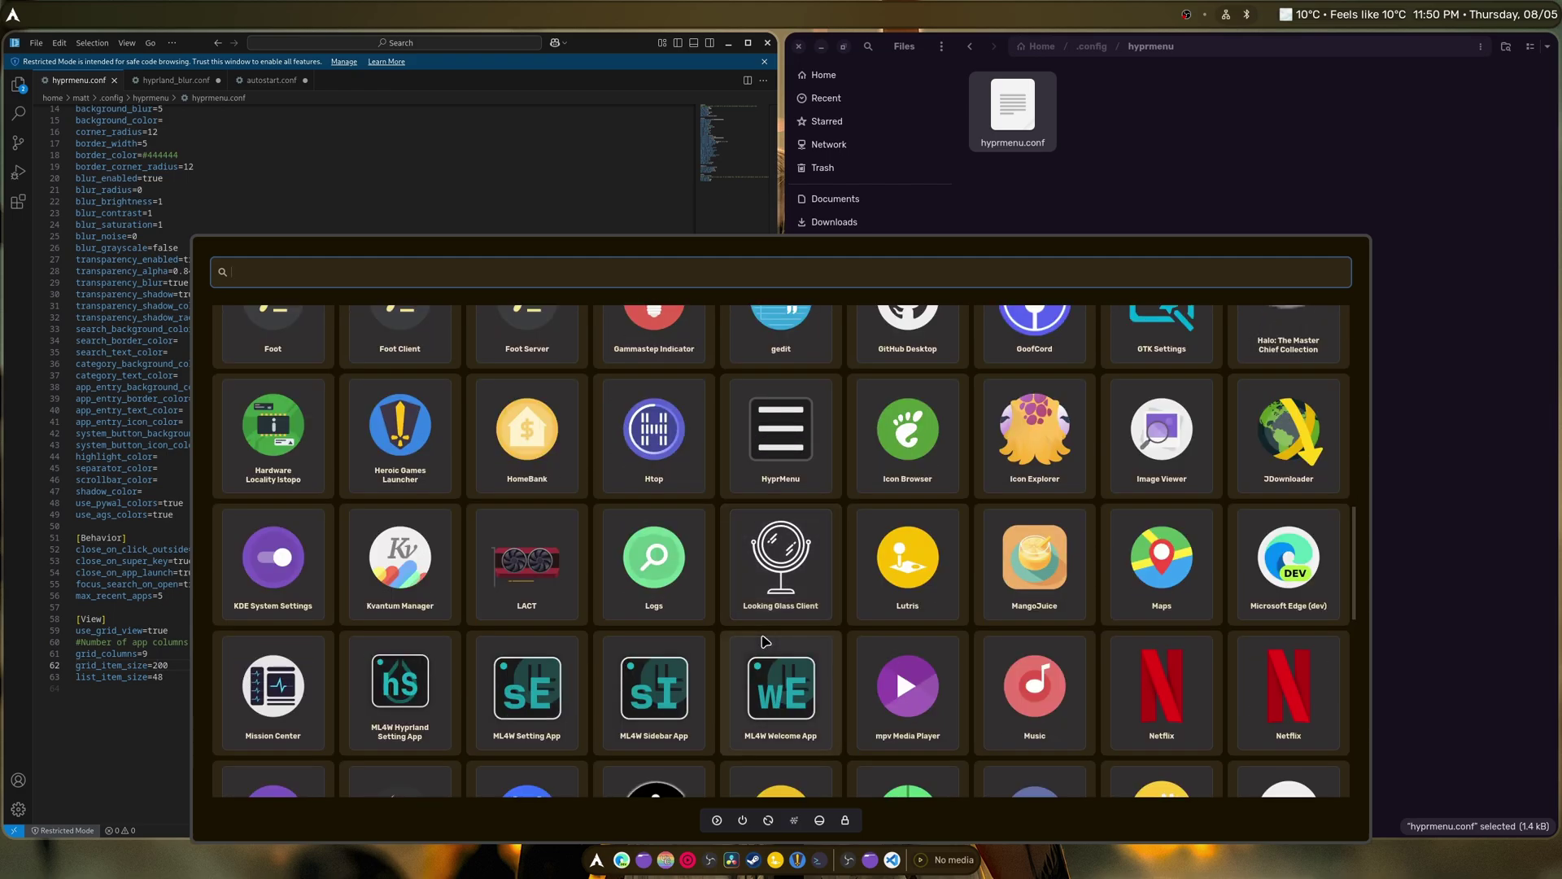
scroll(764, 641, "down", 10)
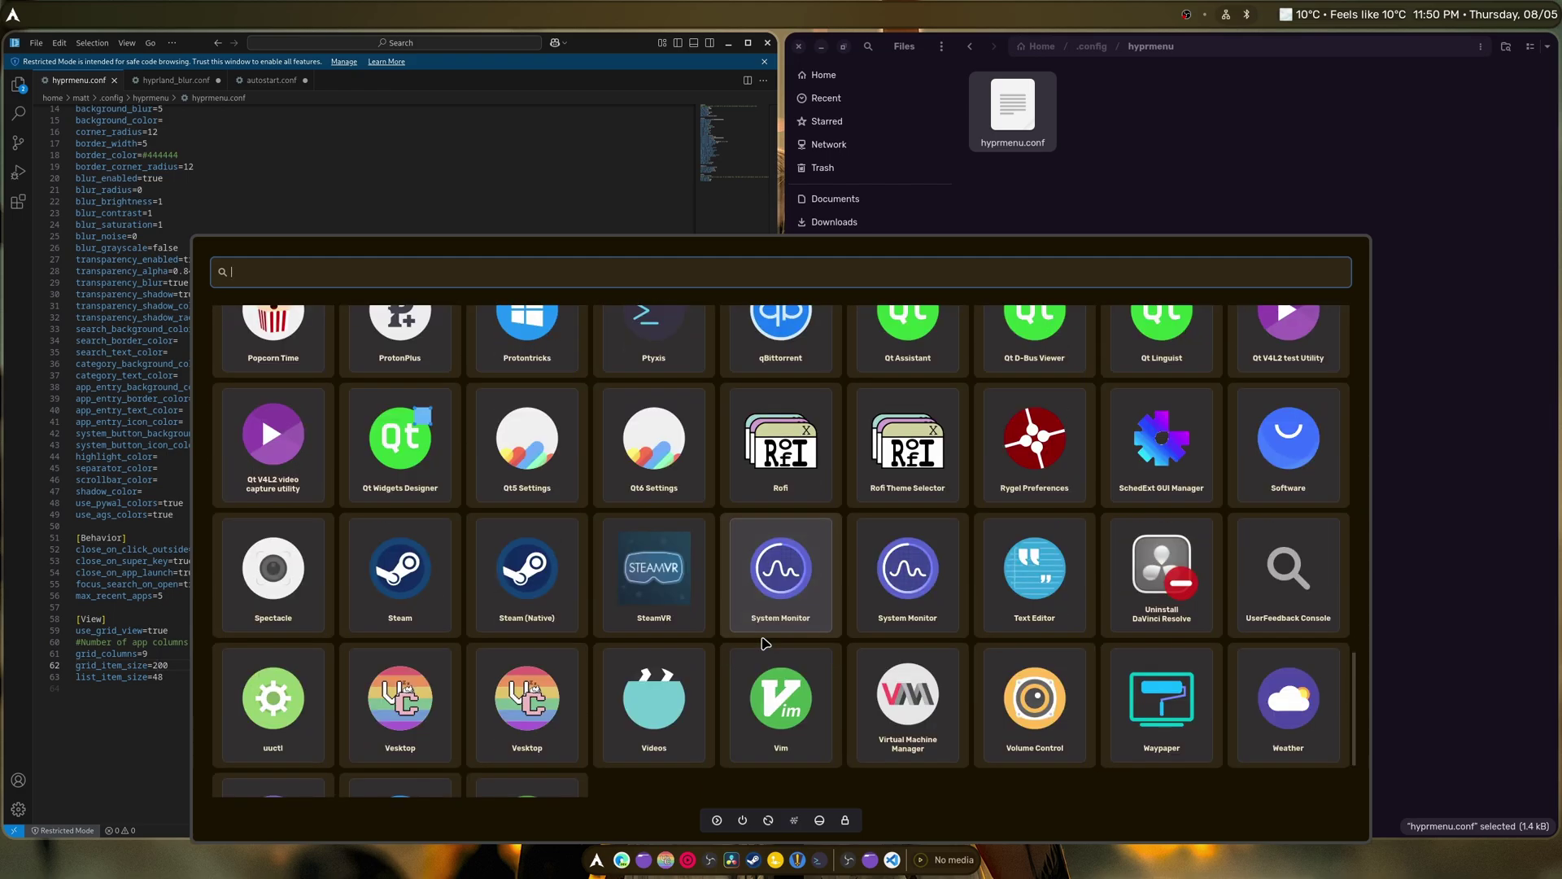
scroll(763, 641, "up", 20)
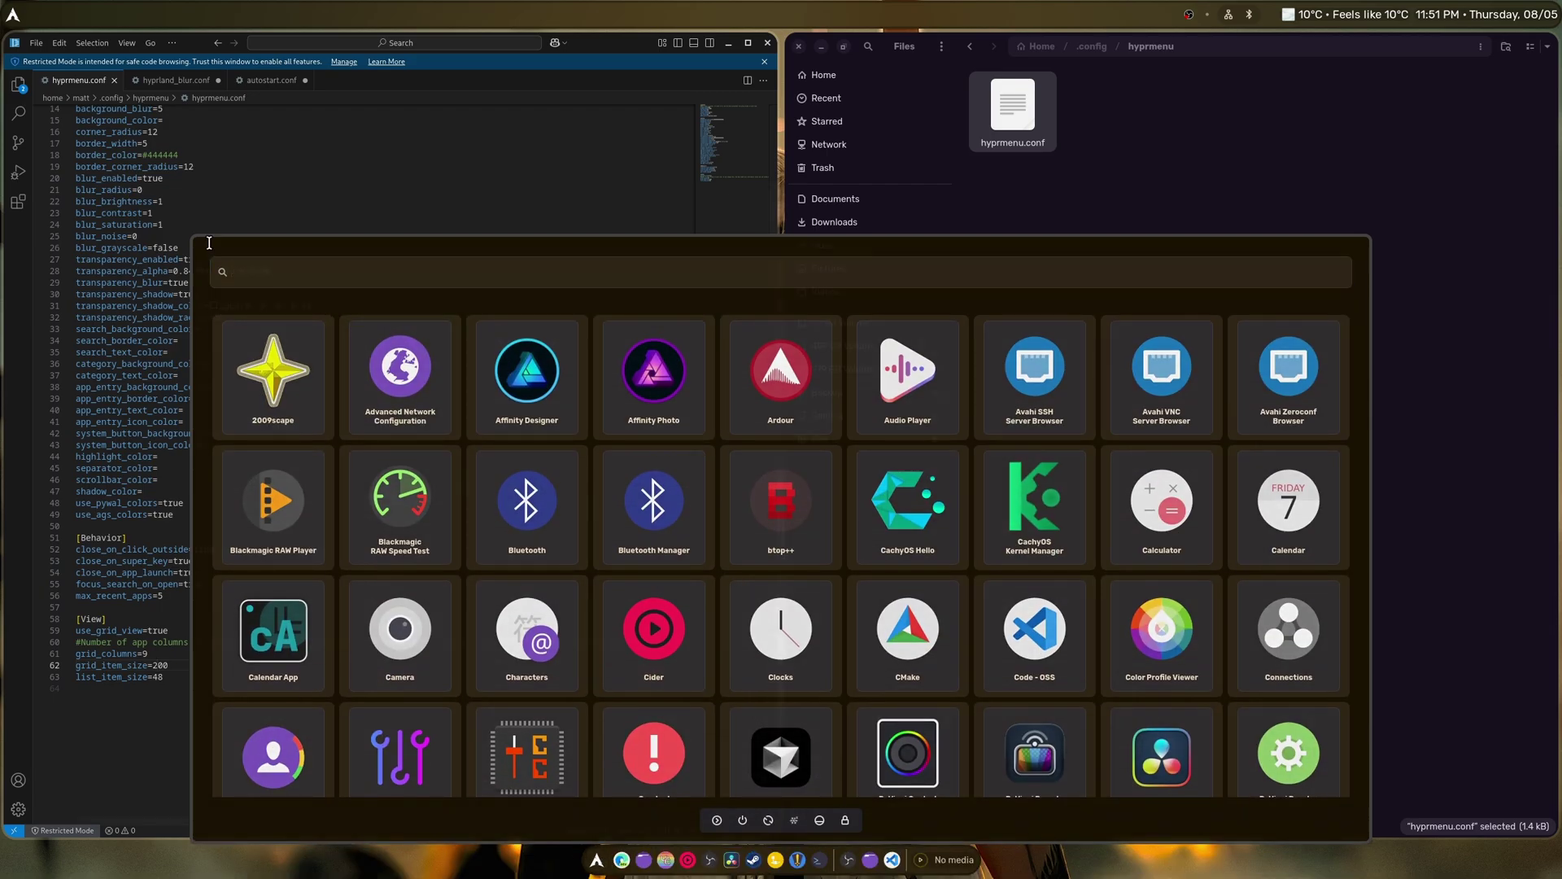
key("Escape")
Set list_item_size from 48 to 200 and use_grid_view to false, then save
left_click(168, 677)
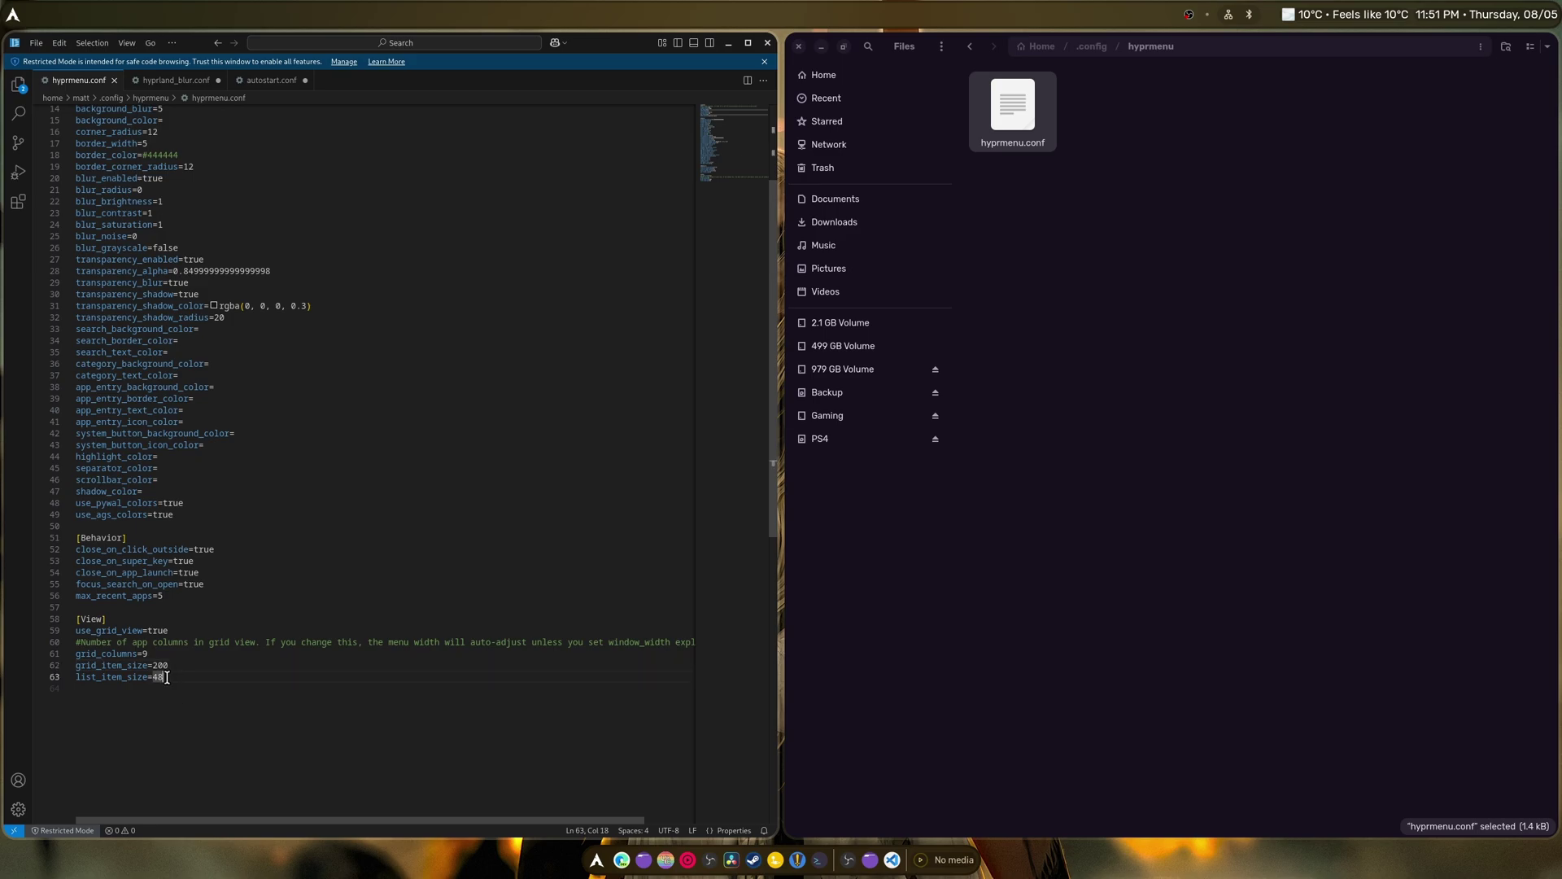
key("BackSpace")
key("BackSpace")
type("200")
left_click(166, 631)
key("BackSpace")
key("BackSpace")
key("BackSpace")
type("fals")
key("ctrl+s")
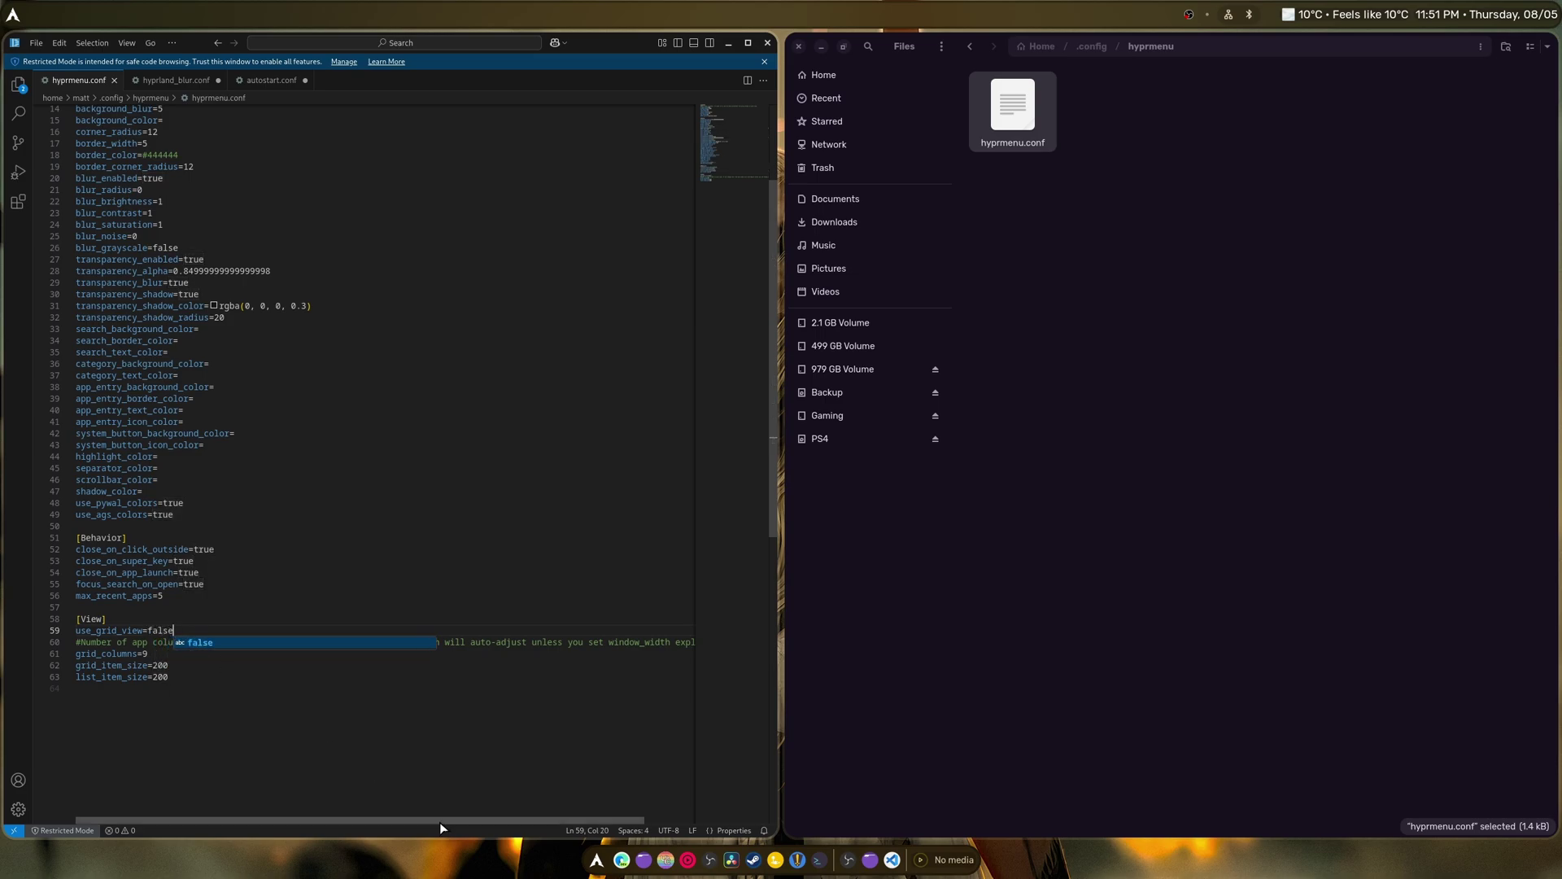
Preview HyprMenu's list view with large rows, then dismiss the editor's autocomplete suggestion
left_click(596, 860)
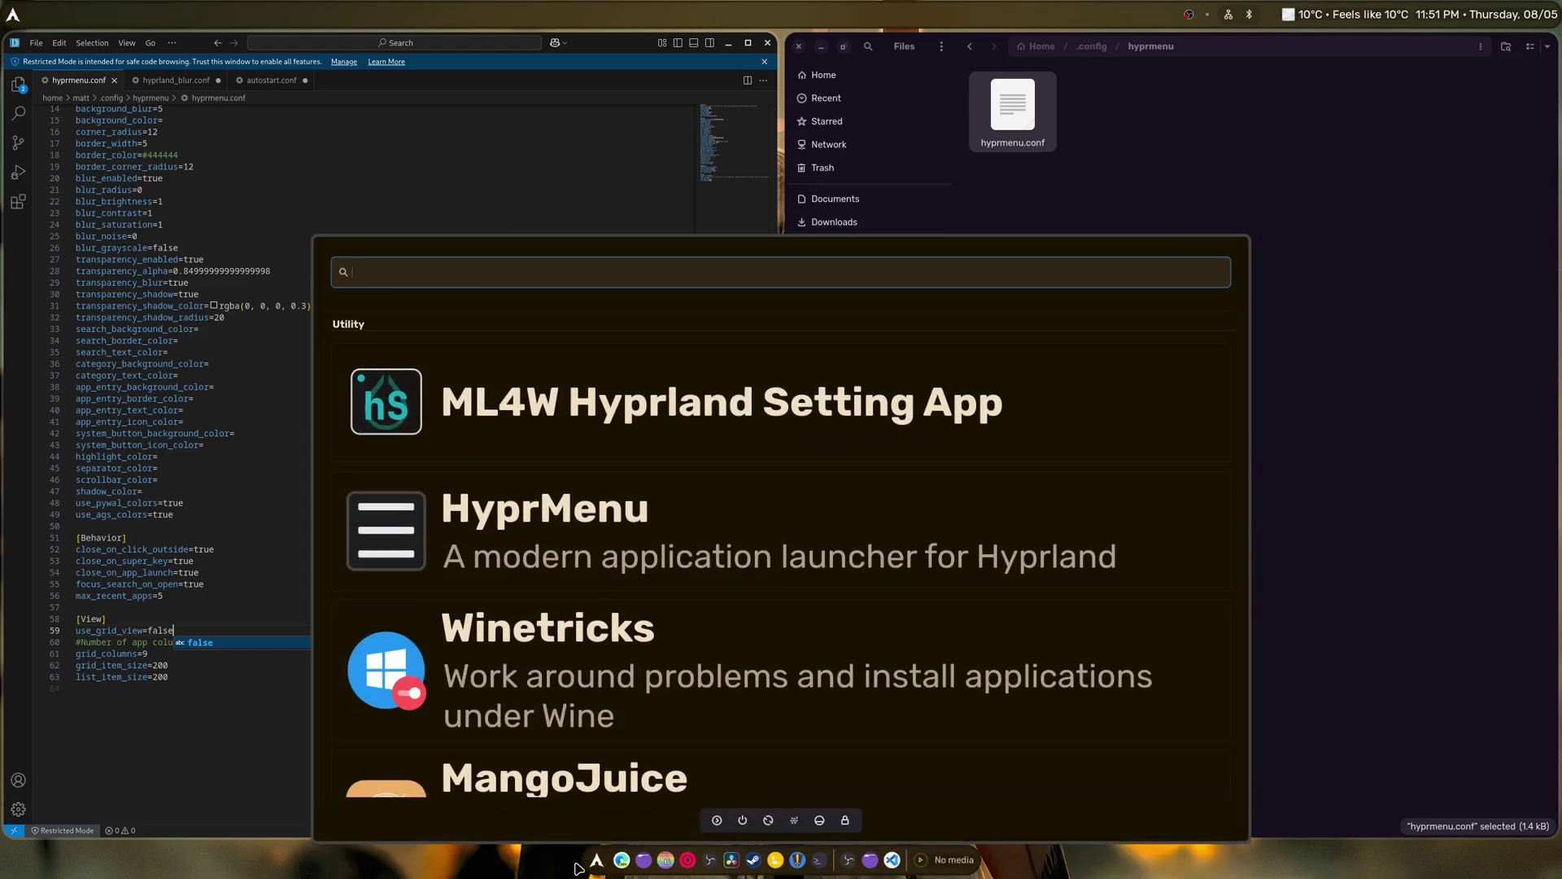
scroll(625, 529, "down", 5)
scroll(633, 560, "down", 6)
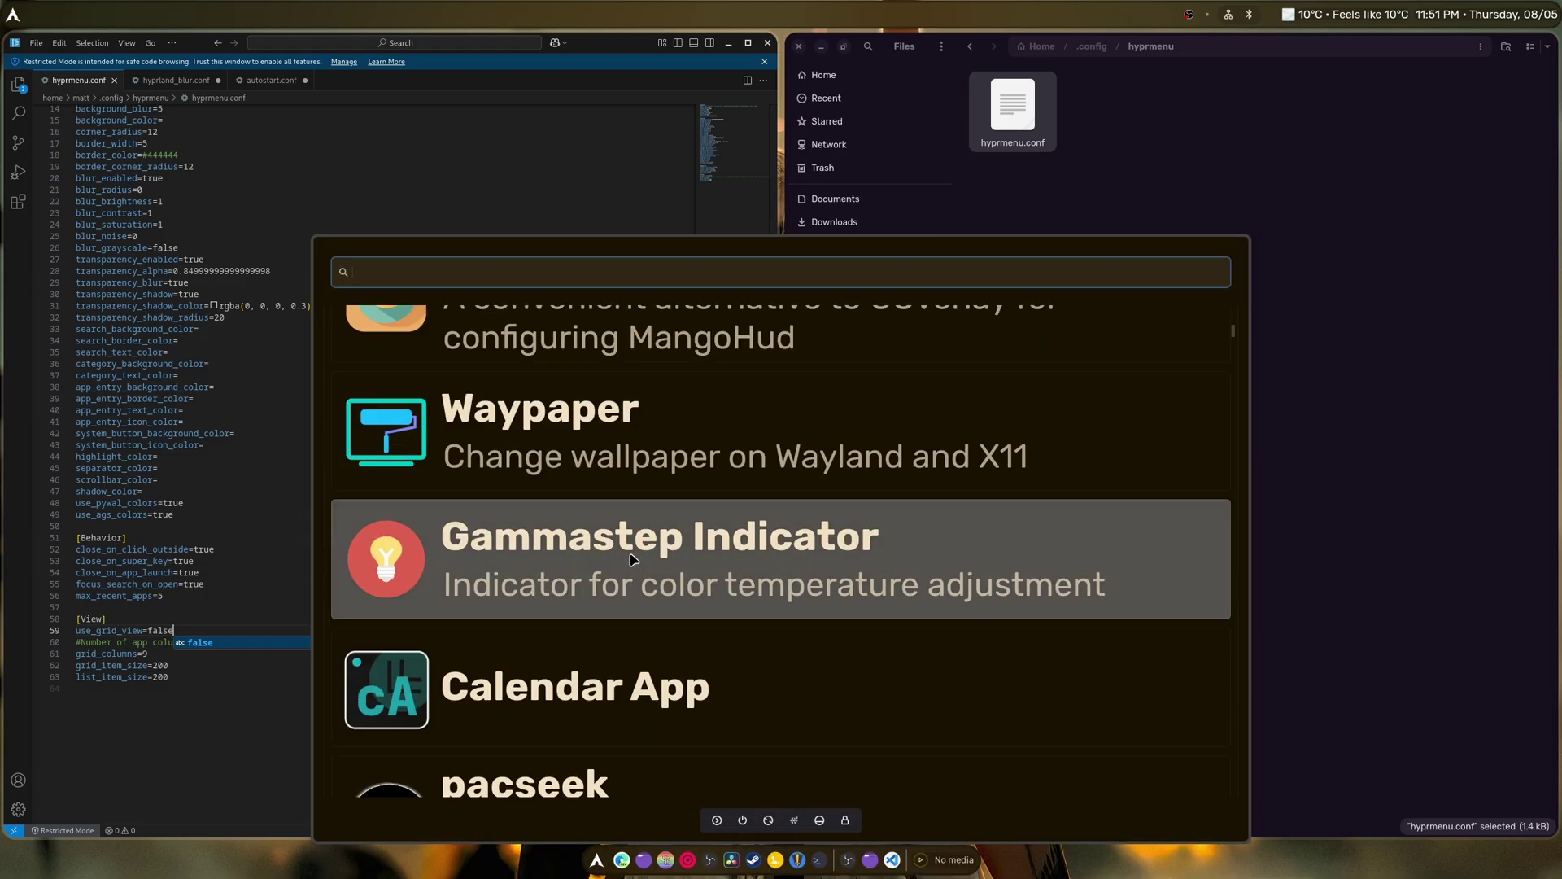
scroll(655, 531, "up", 10)
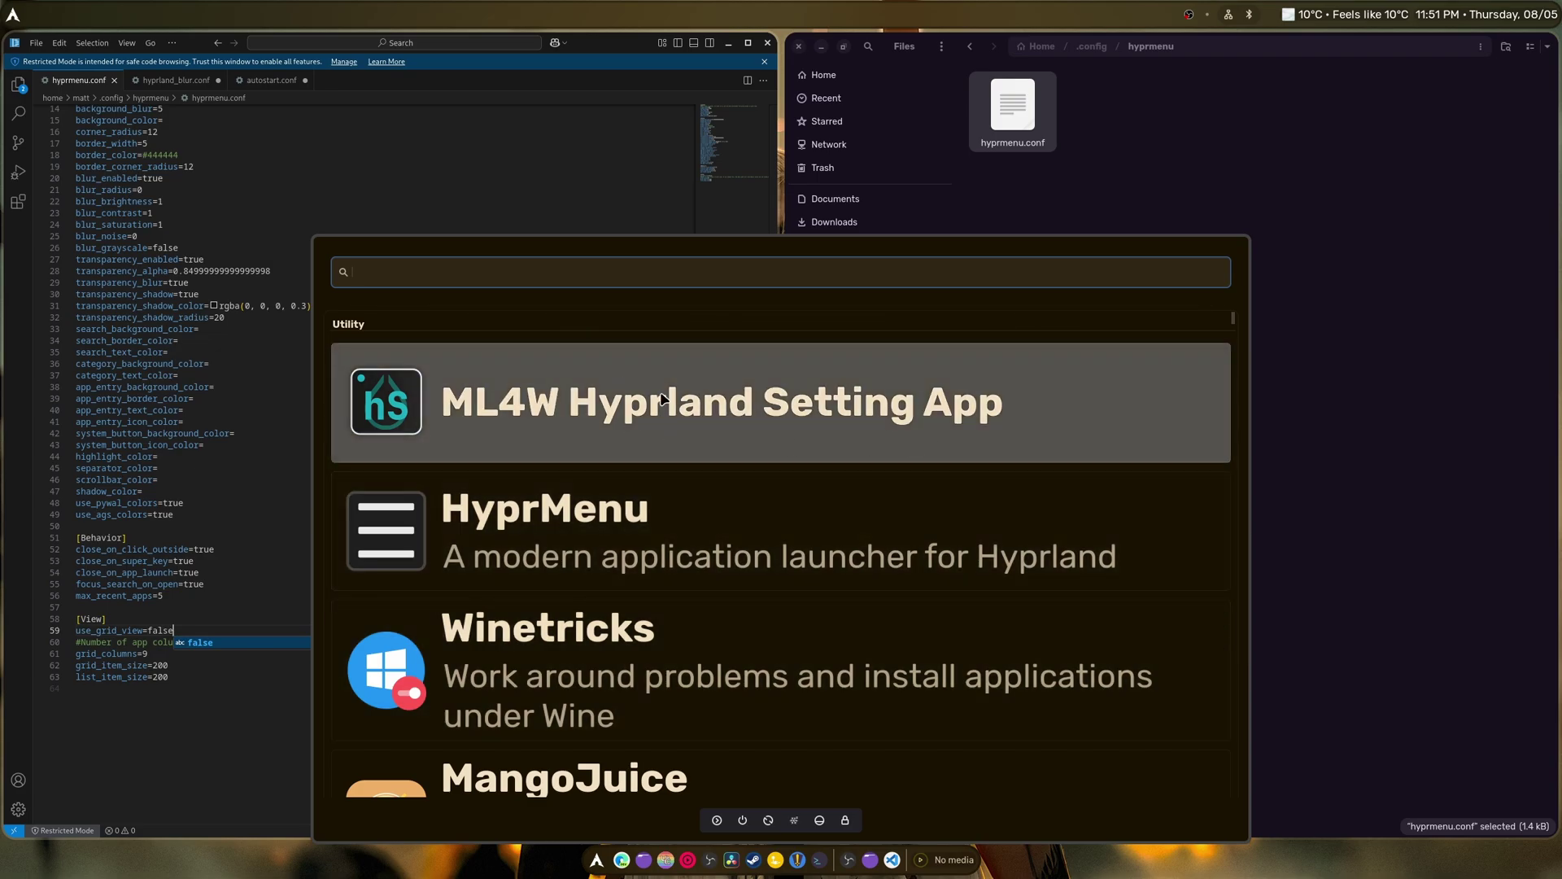
key("Escape")
key("Down")
key("Down")
key("Down")
key("Down")
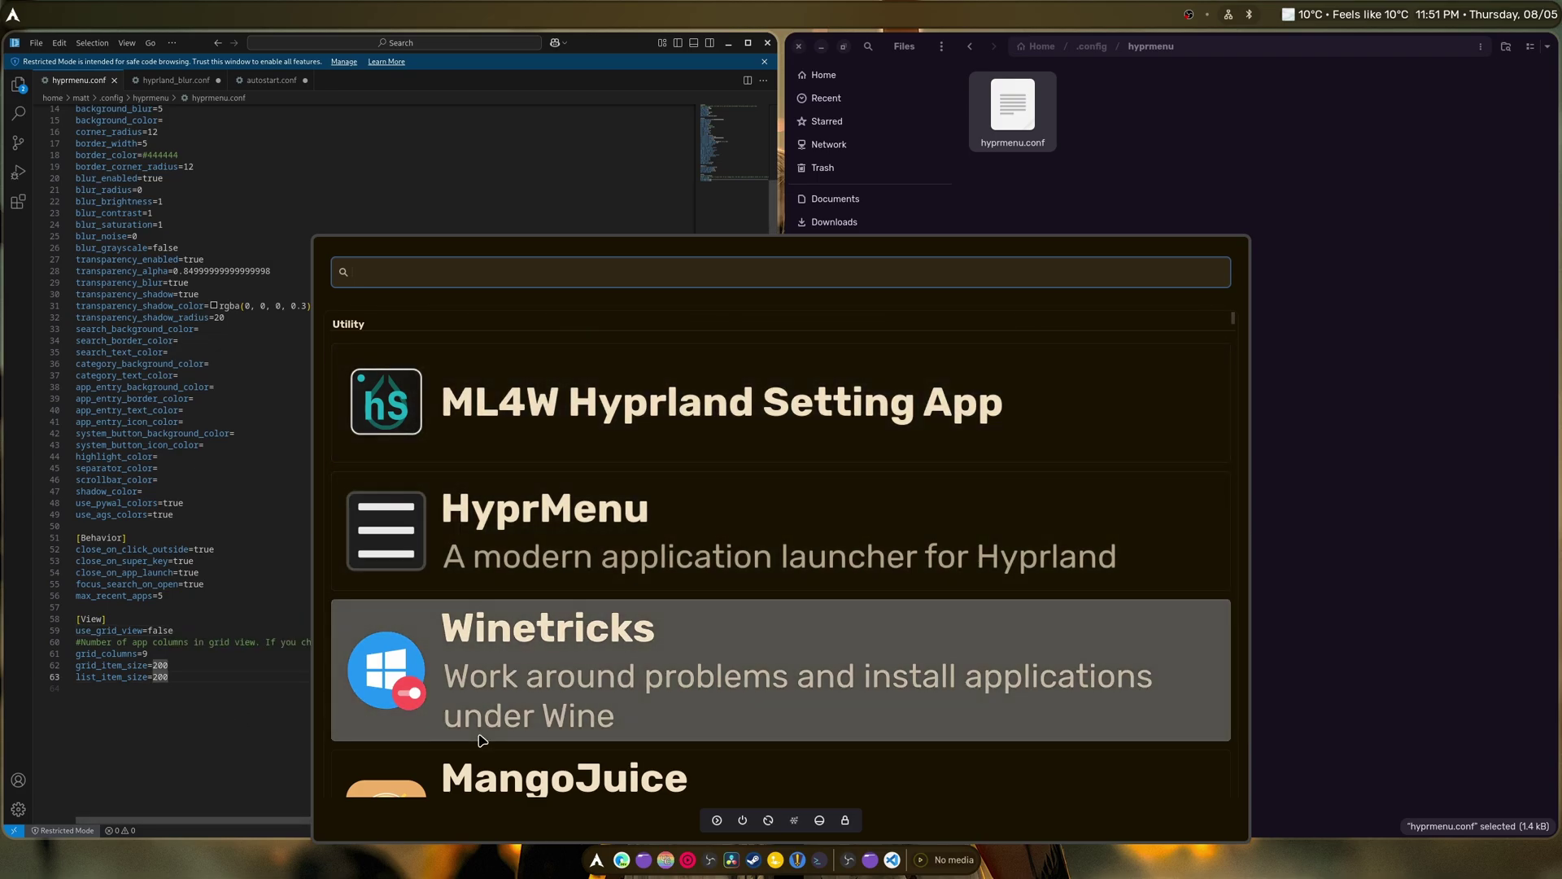
Close the launcher and replace list_item_size 200 with 48
key("Escape")
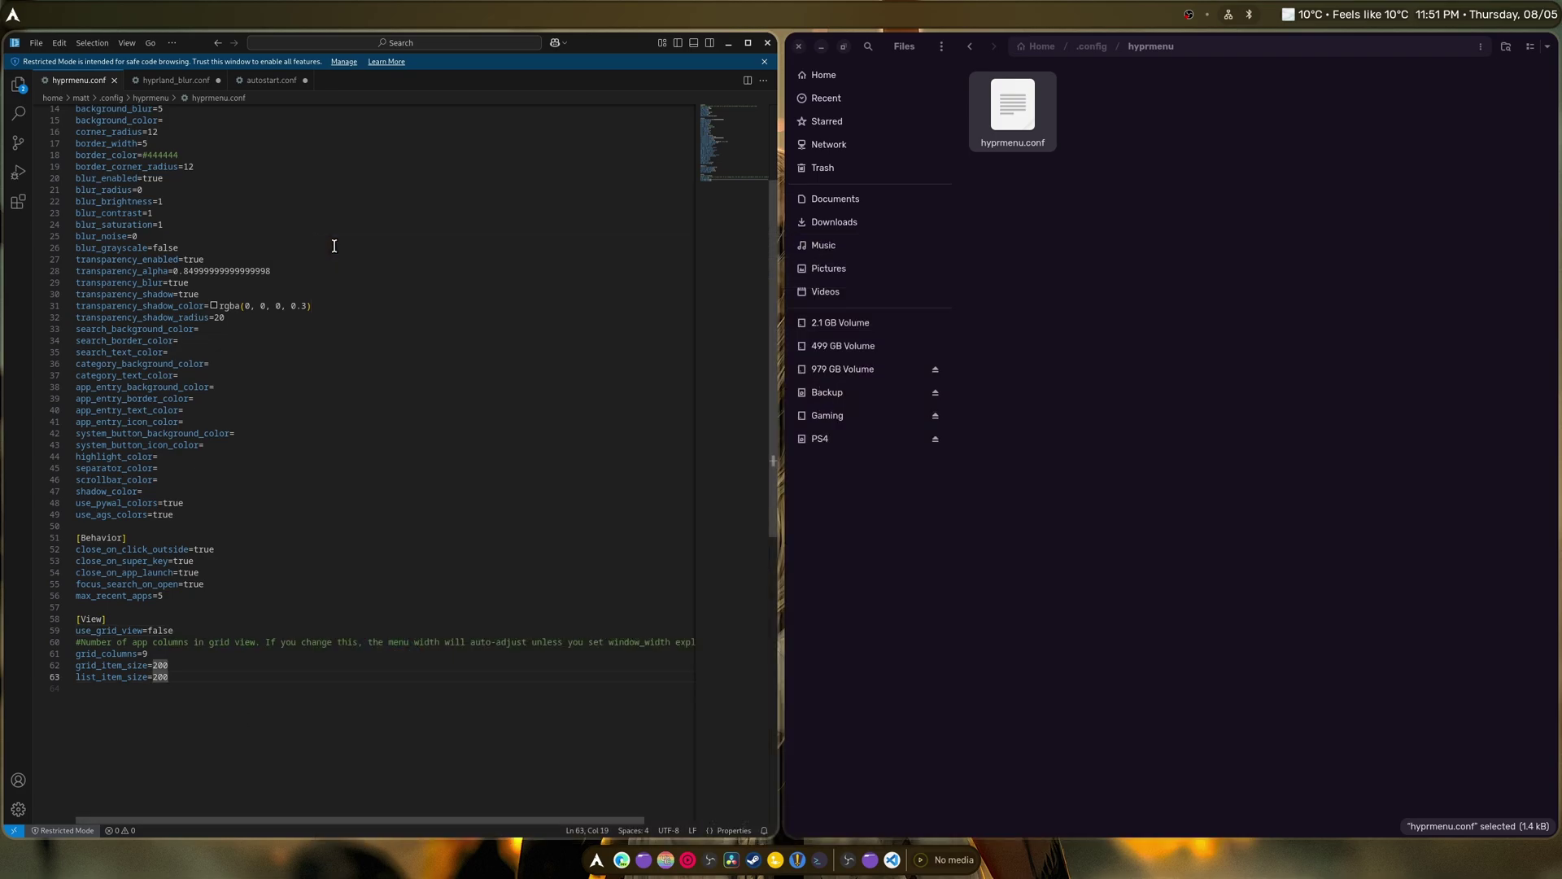
left_click(193, 684)
left_click(175, 671)
key("BackSpace")
key("BackSpace")
key("BackSpace")
Check the compact list rows by opening and closing HyprMenu twice from the dock
left_click(597, 863)
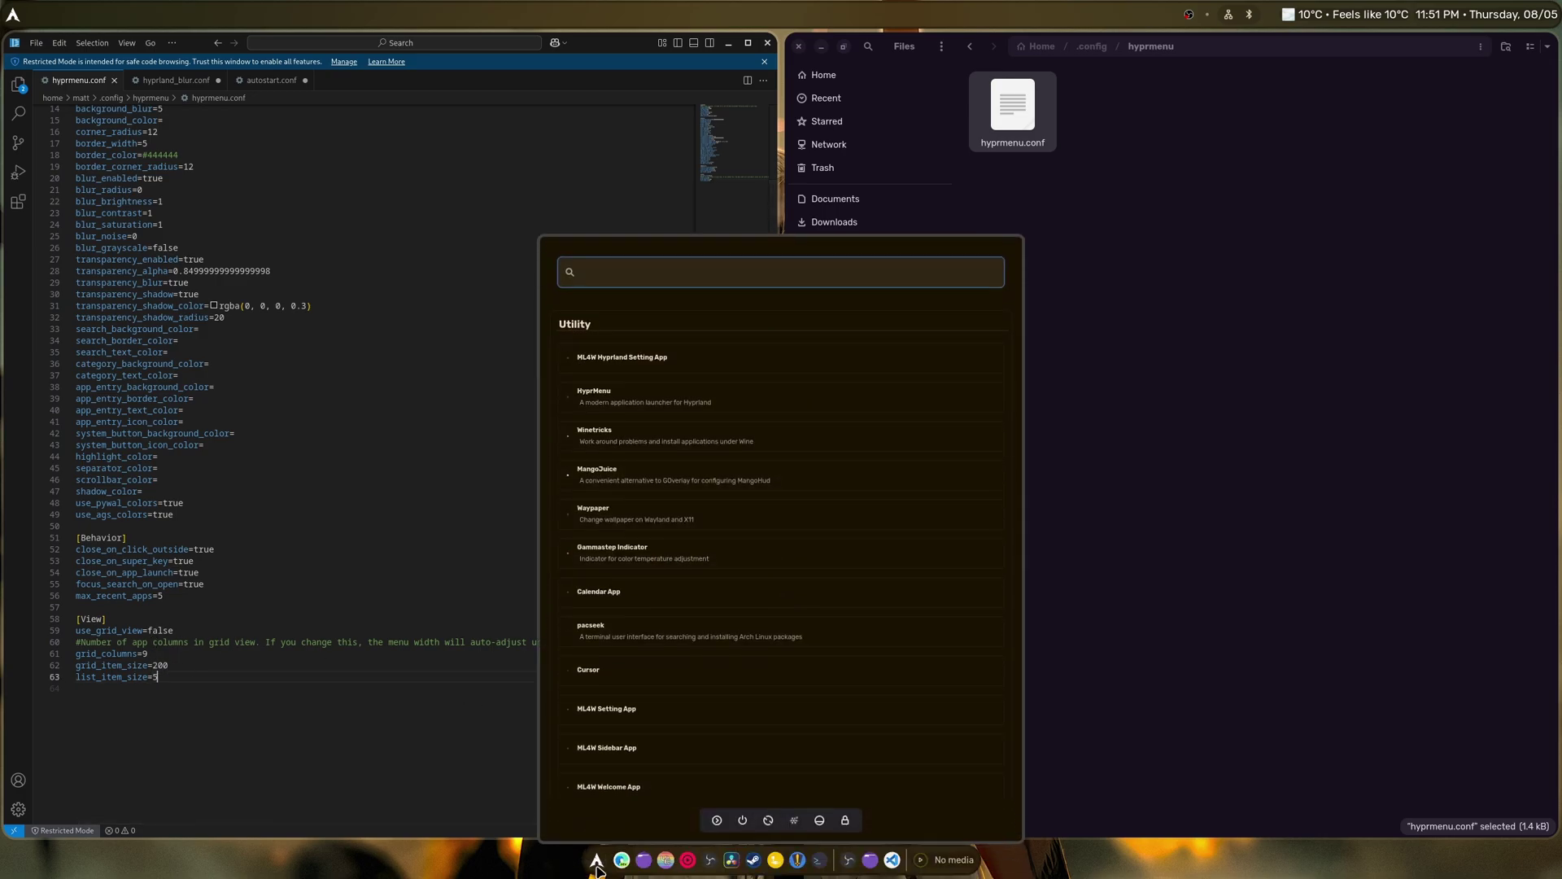
left_click(597, 862)
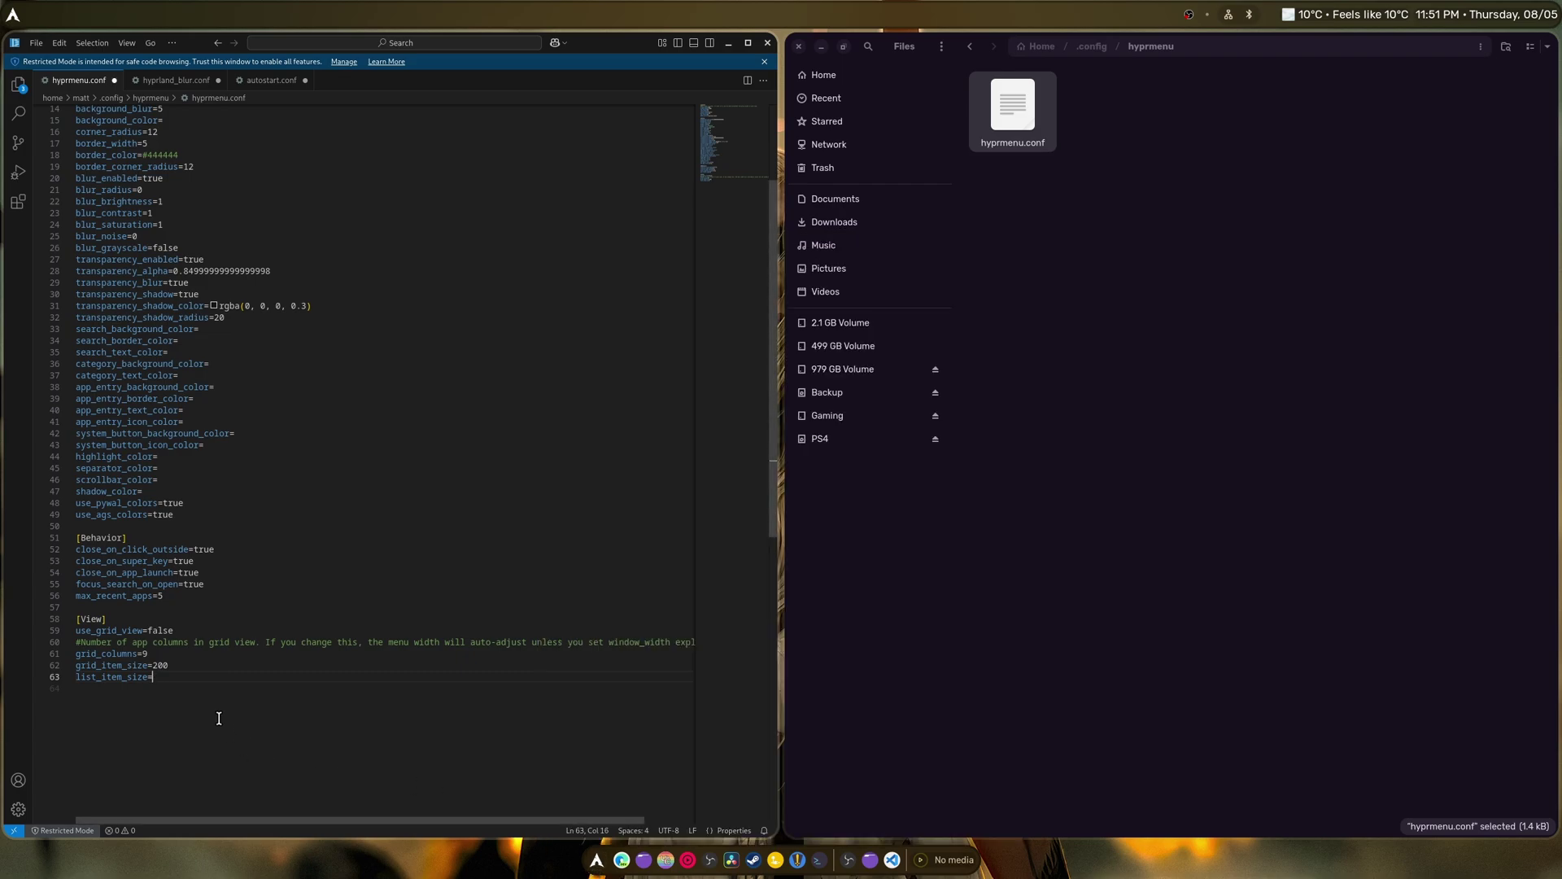
left_click(598, 861)
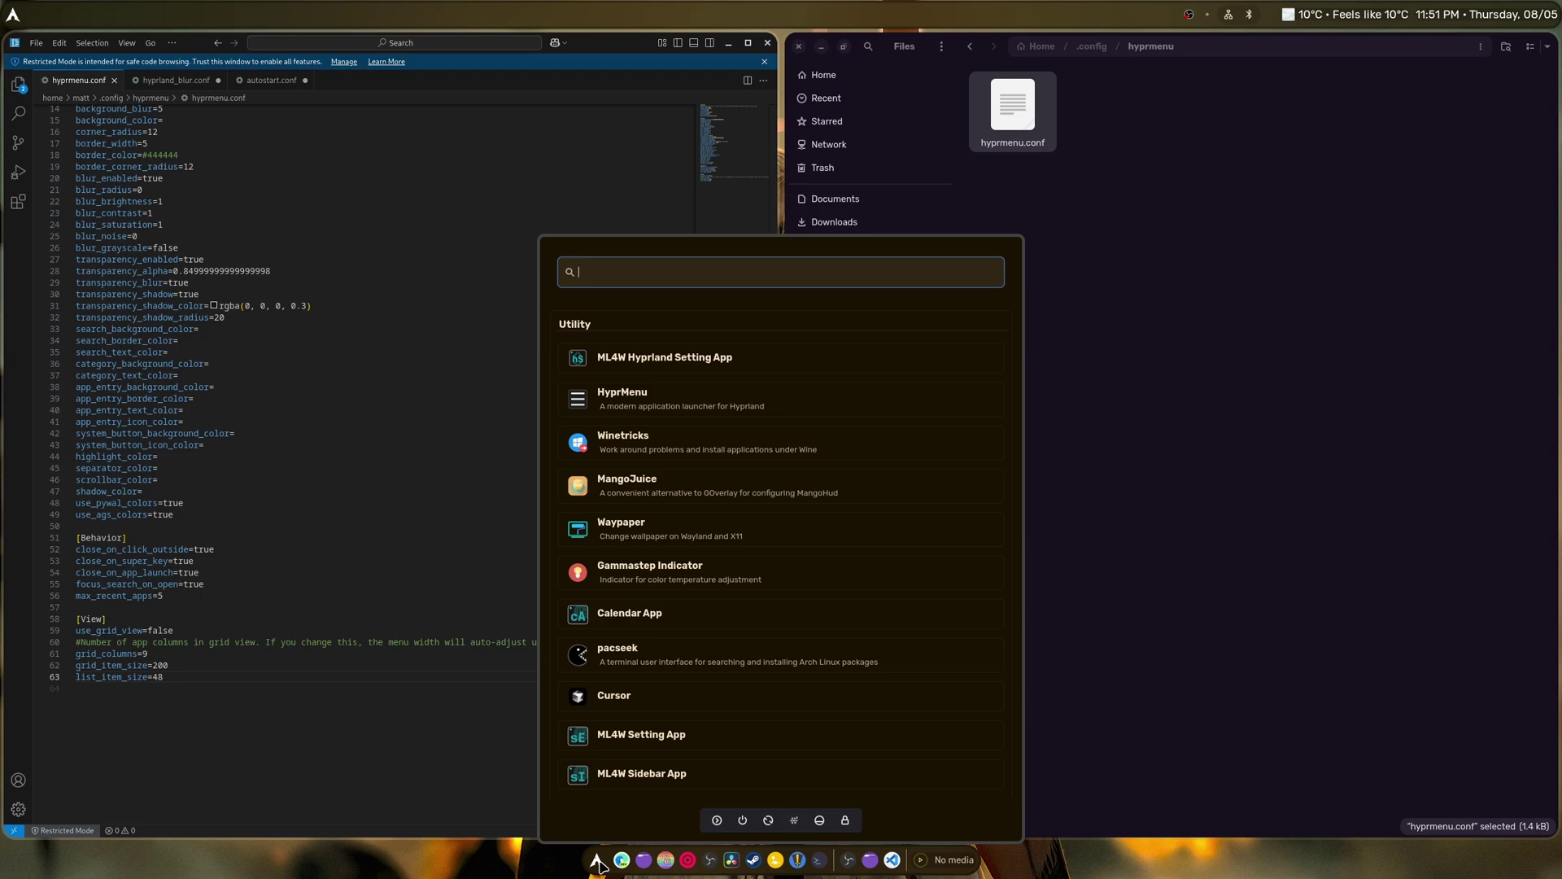
left_click(598, 861)
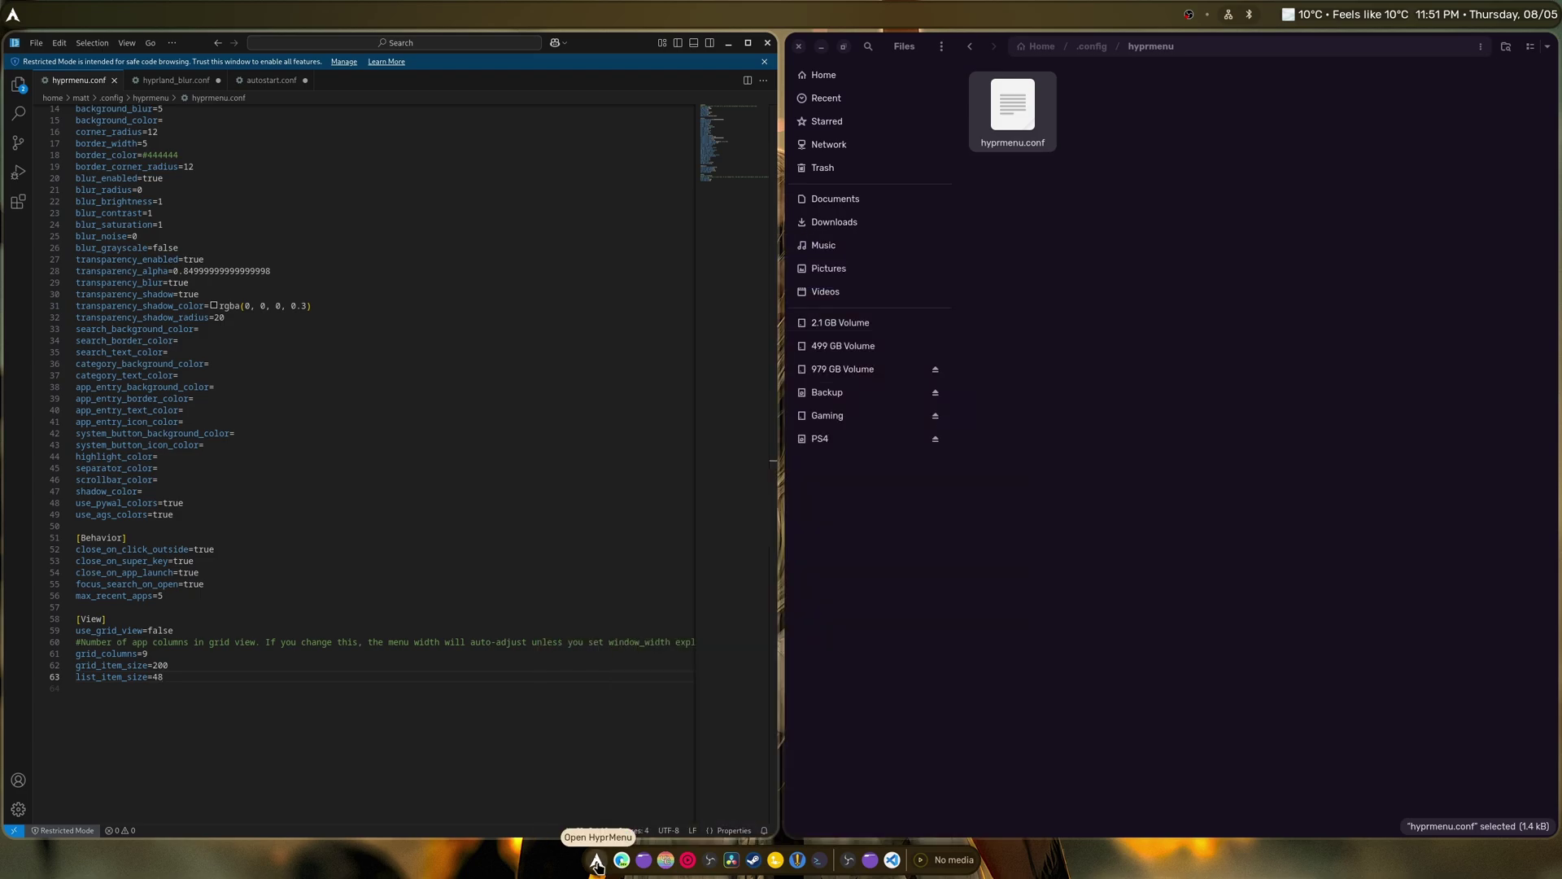
scroll(310, 534, "up", 1)
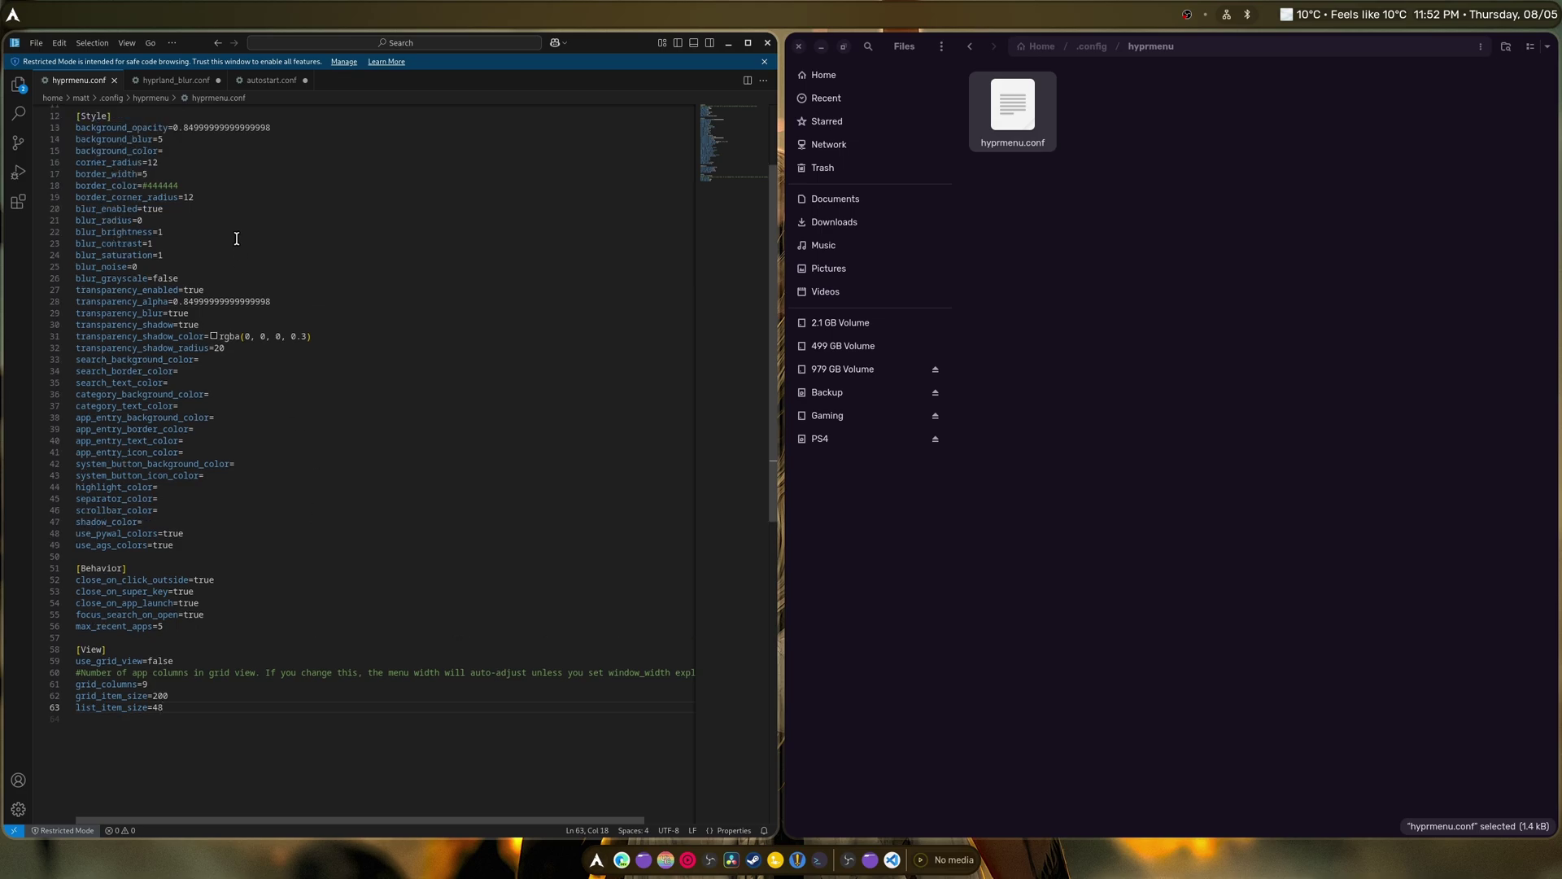
left_click_drag(179, 185, 144, 185)
key("BackSpace")
left_click(597, 861)
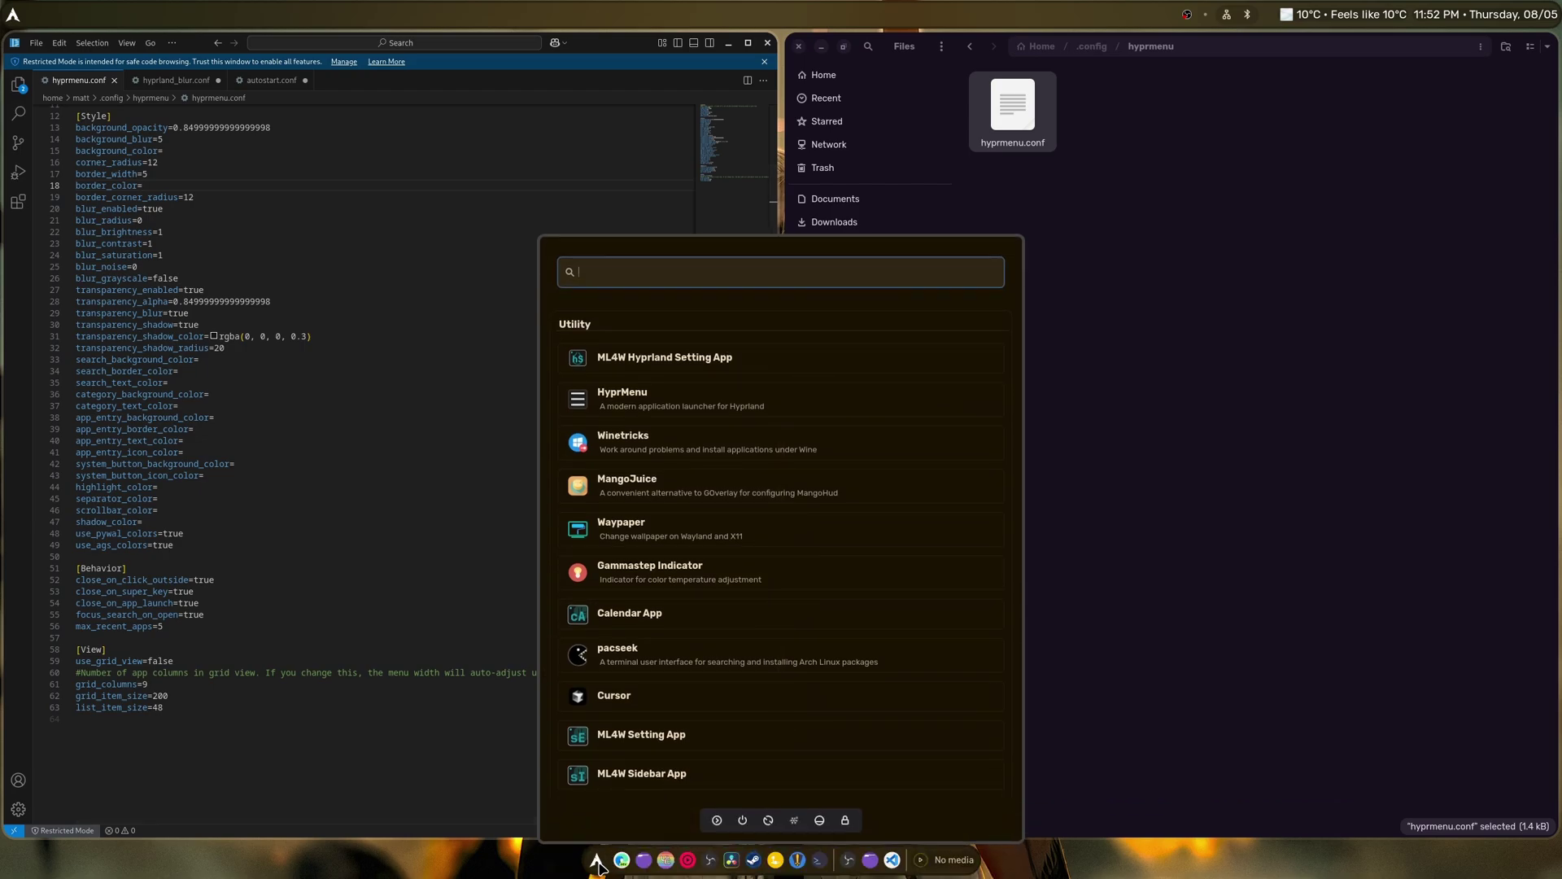
left_click(598, 864)
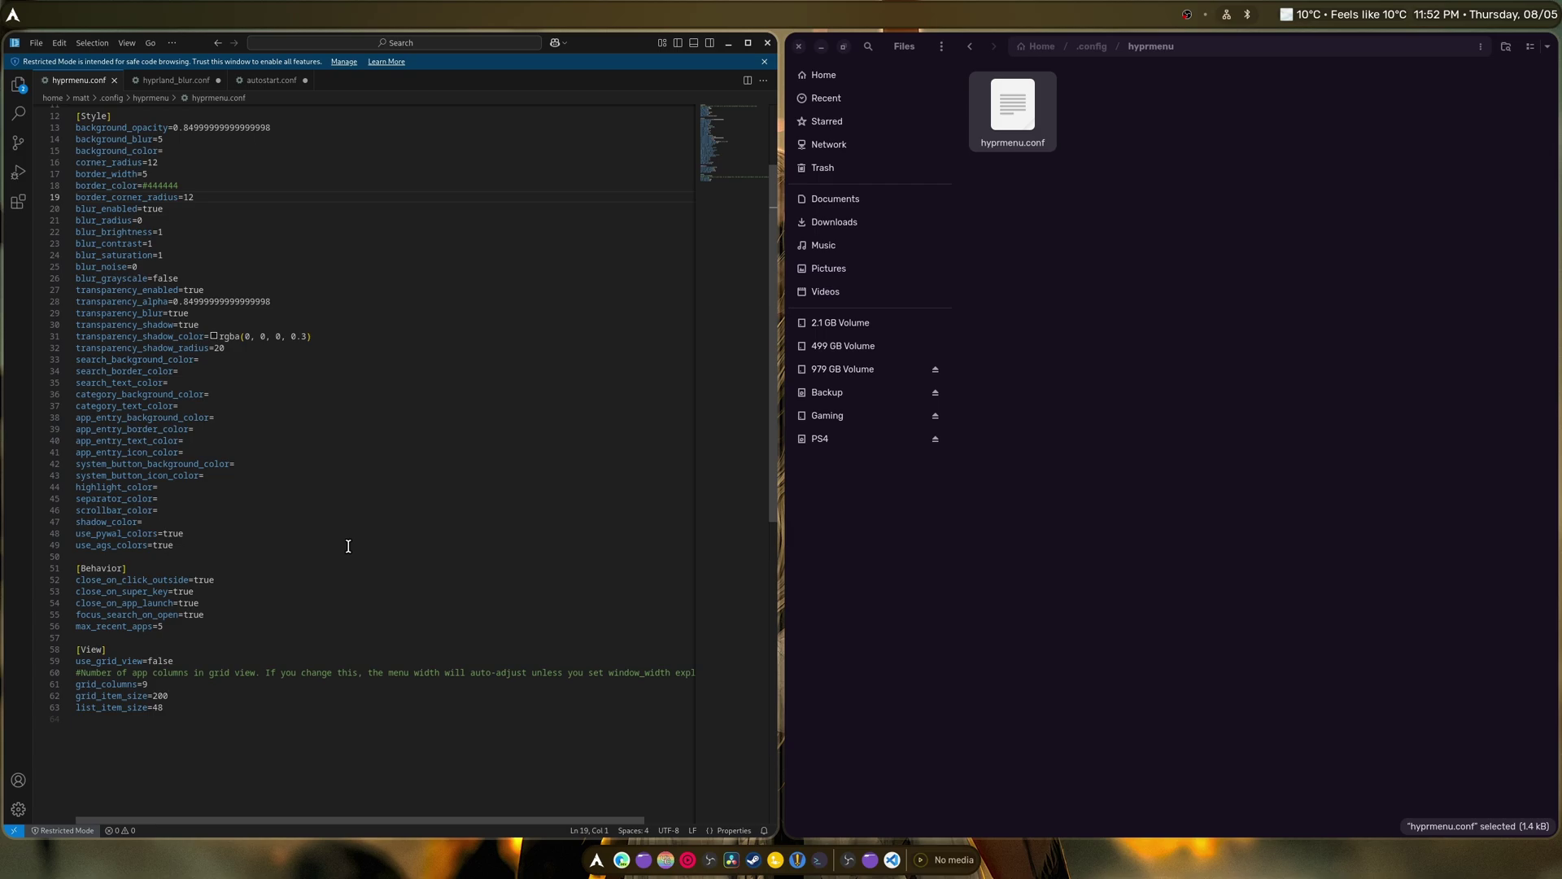
scroll(349, 546, "up", 3)
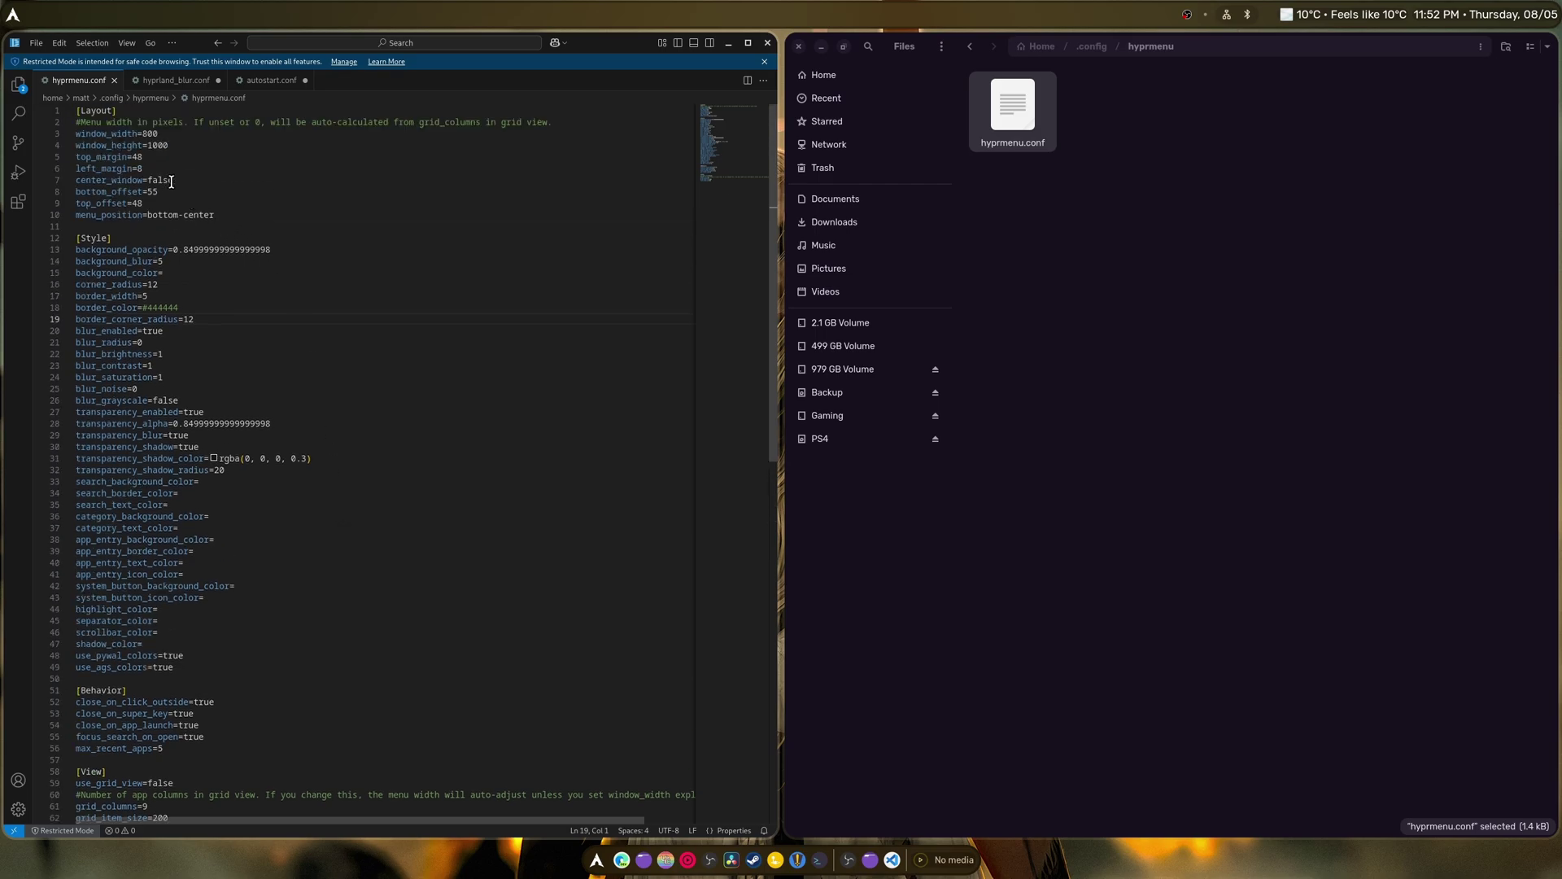
Change center_window from false to true in hyprmenu.conf and save the file
left_click_drag(174, 181, 148, 181)
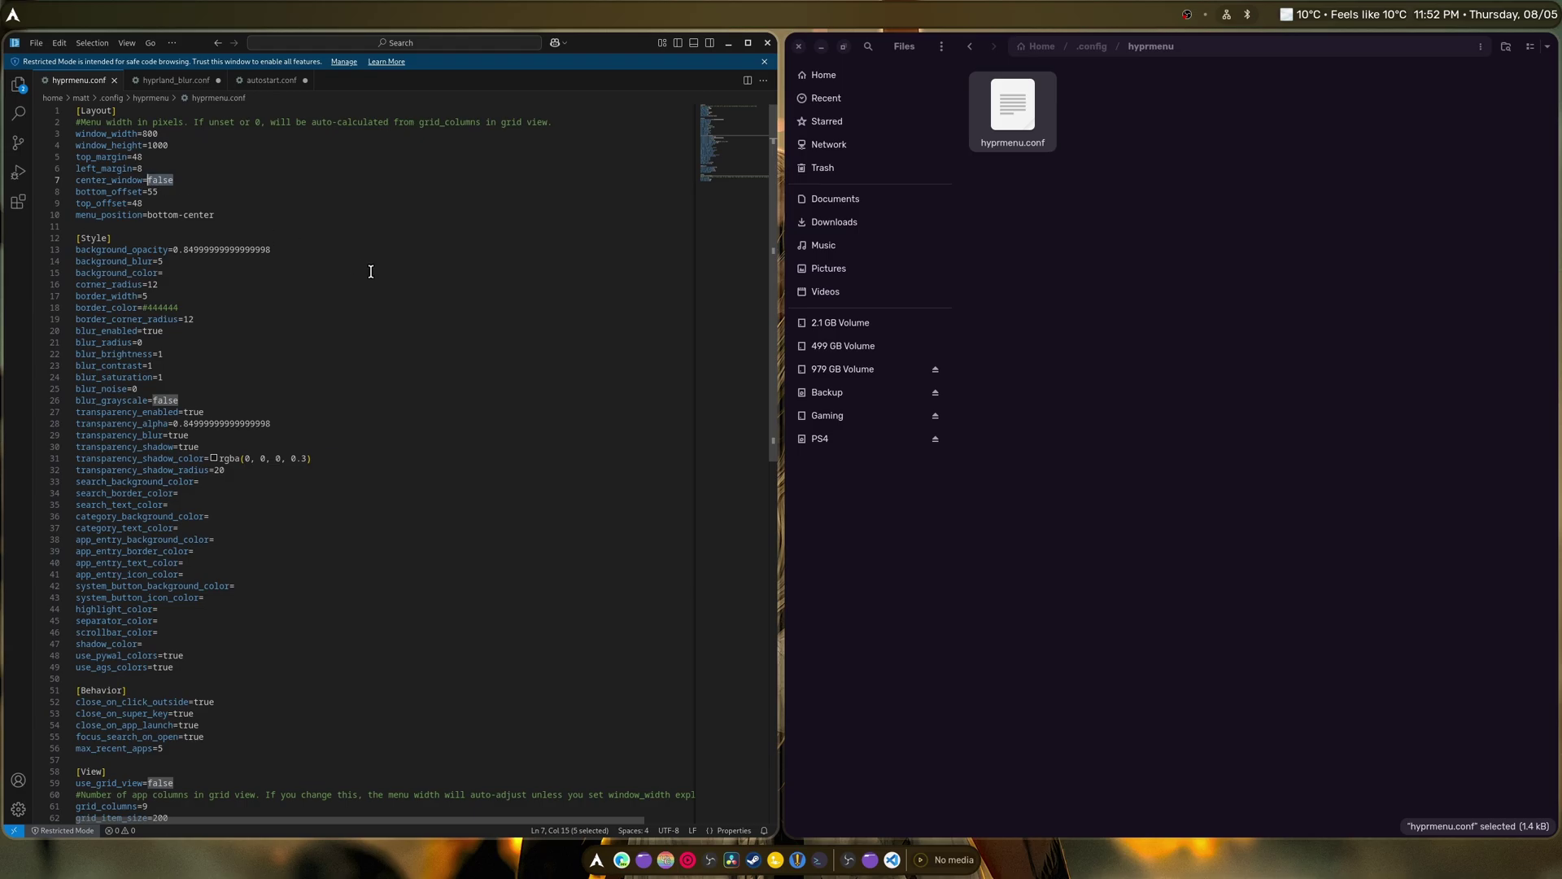
type("true")
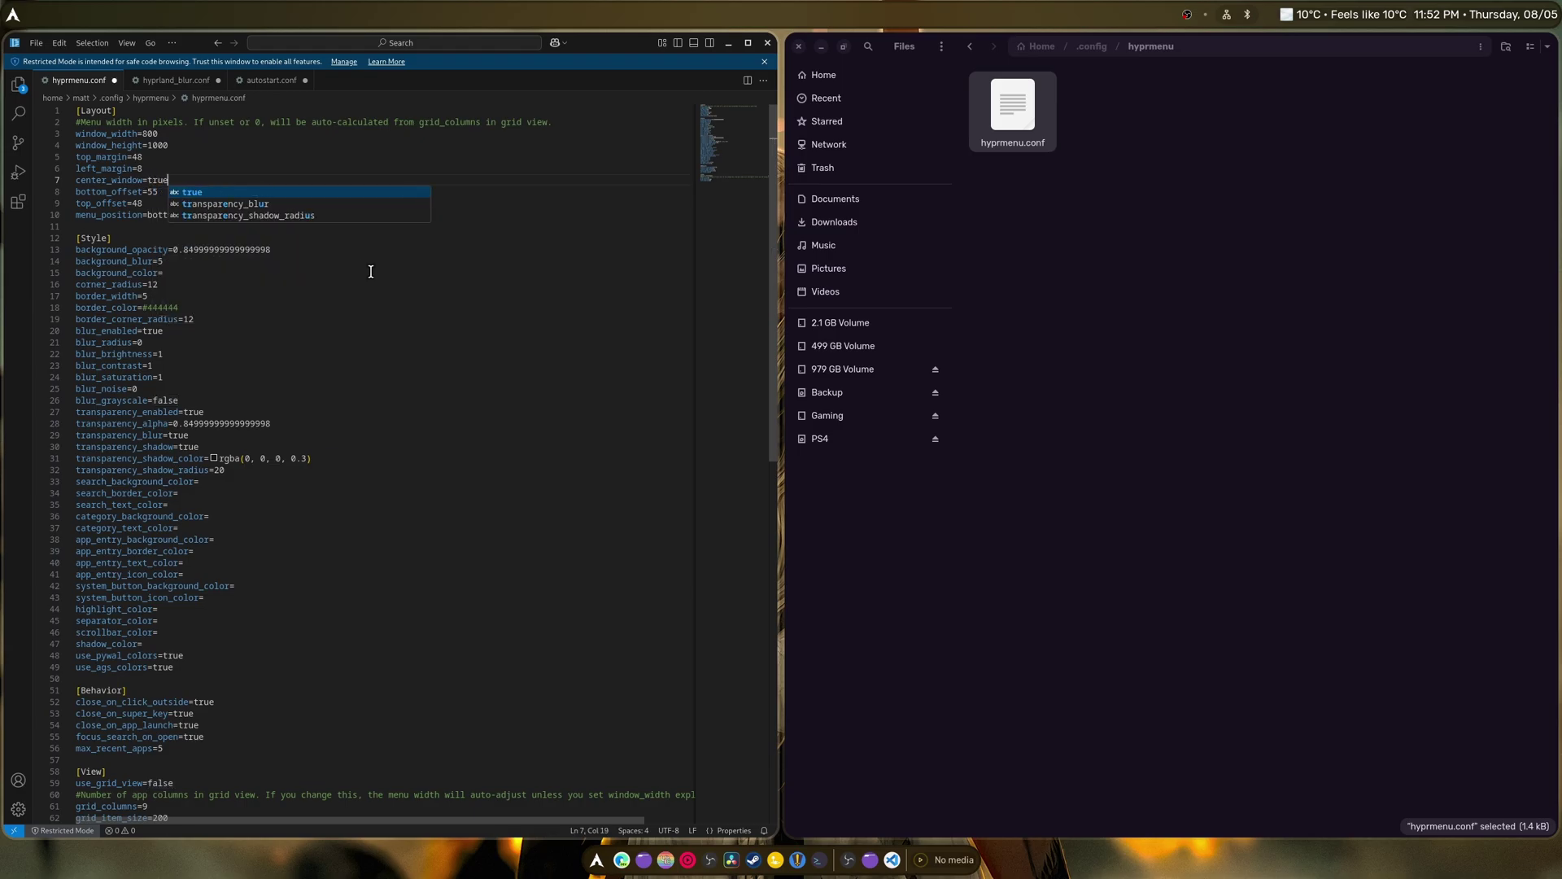
key("ctrl+s")
Open HyprMenu from the dock to check its centred position, then close it
left_click(593, 861)
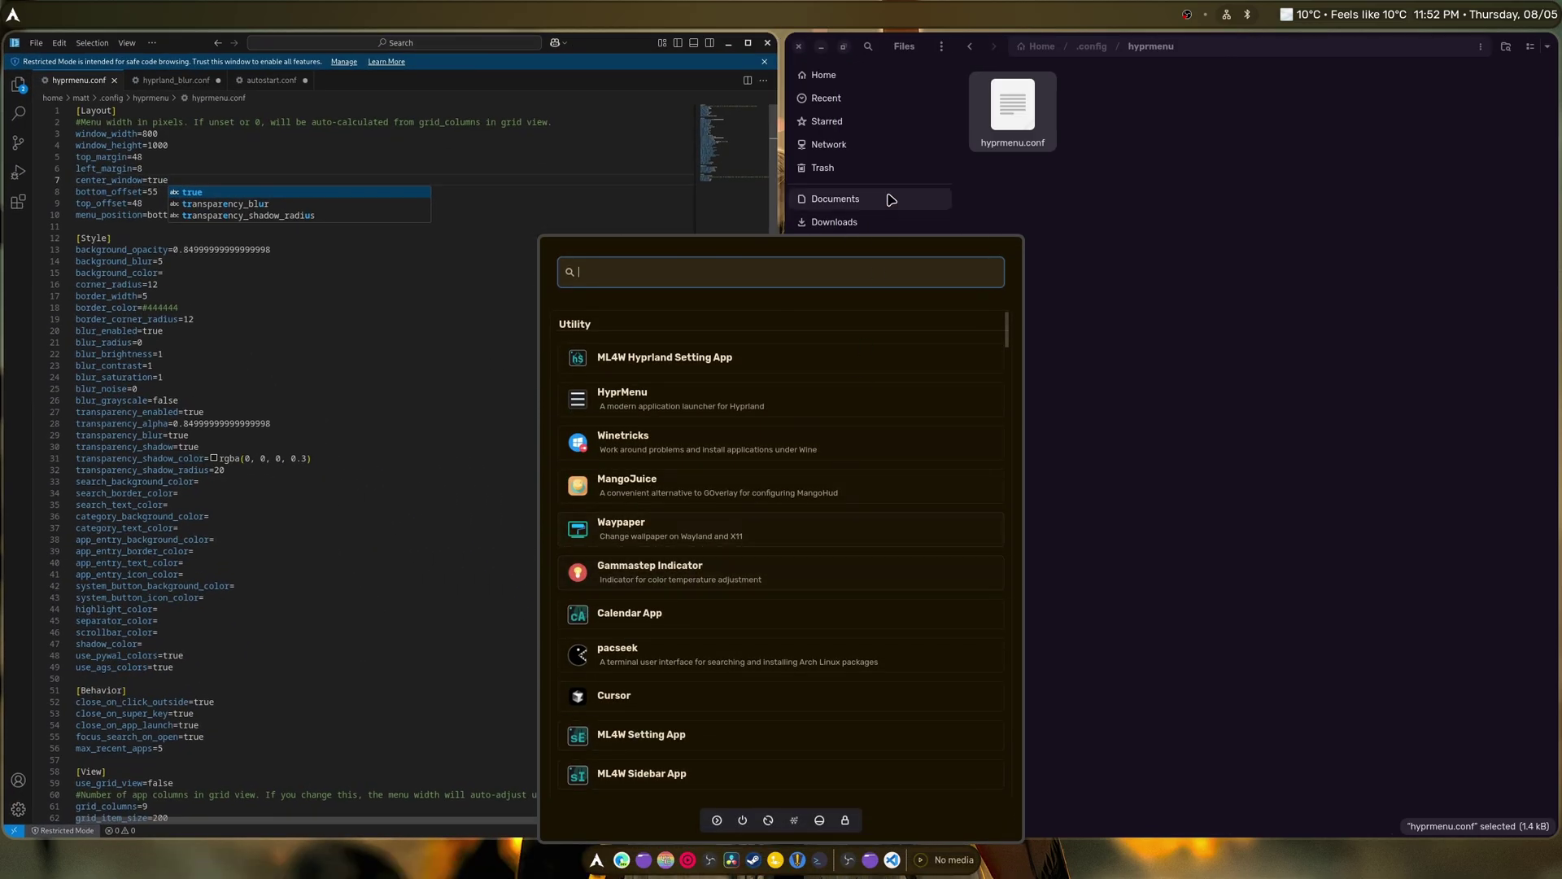
left_click(1001, 227)
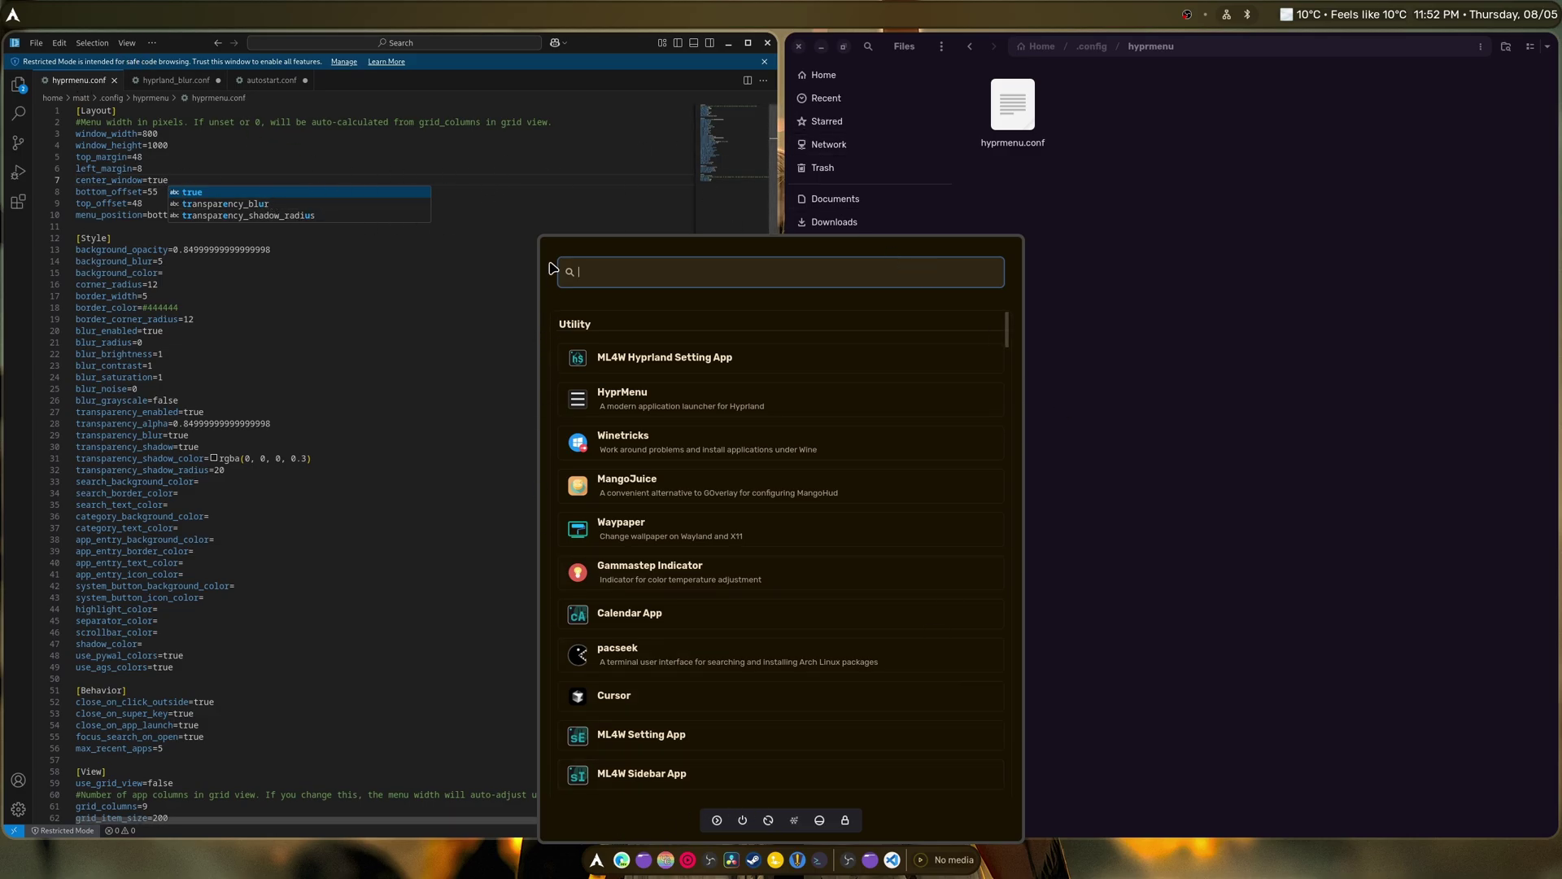
key("Escape")
Close the Files window and VS Code, then open HyprMenu over the bare desktop
left_click(799, 47)
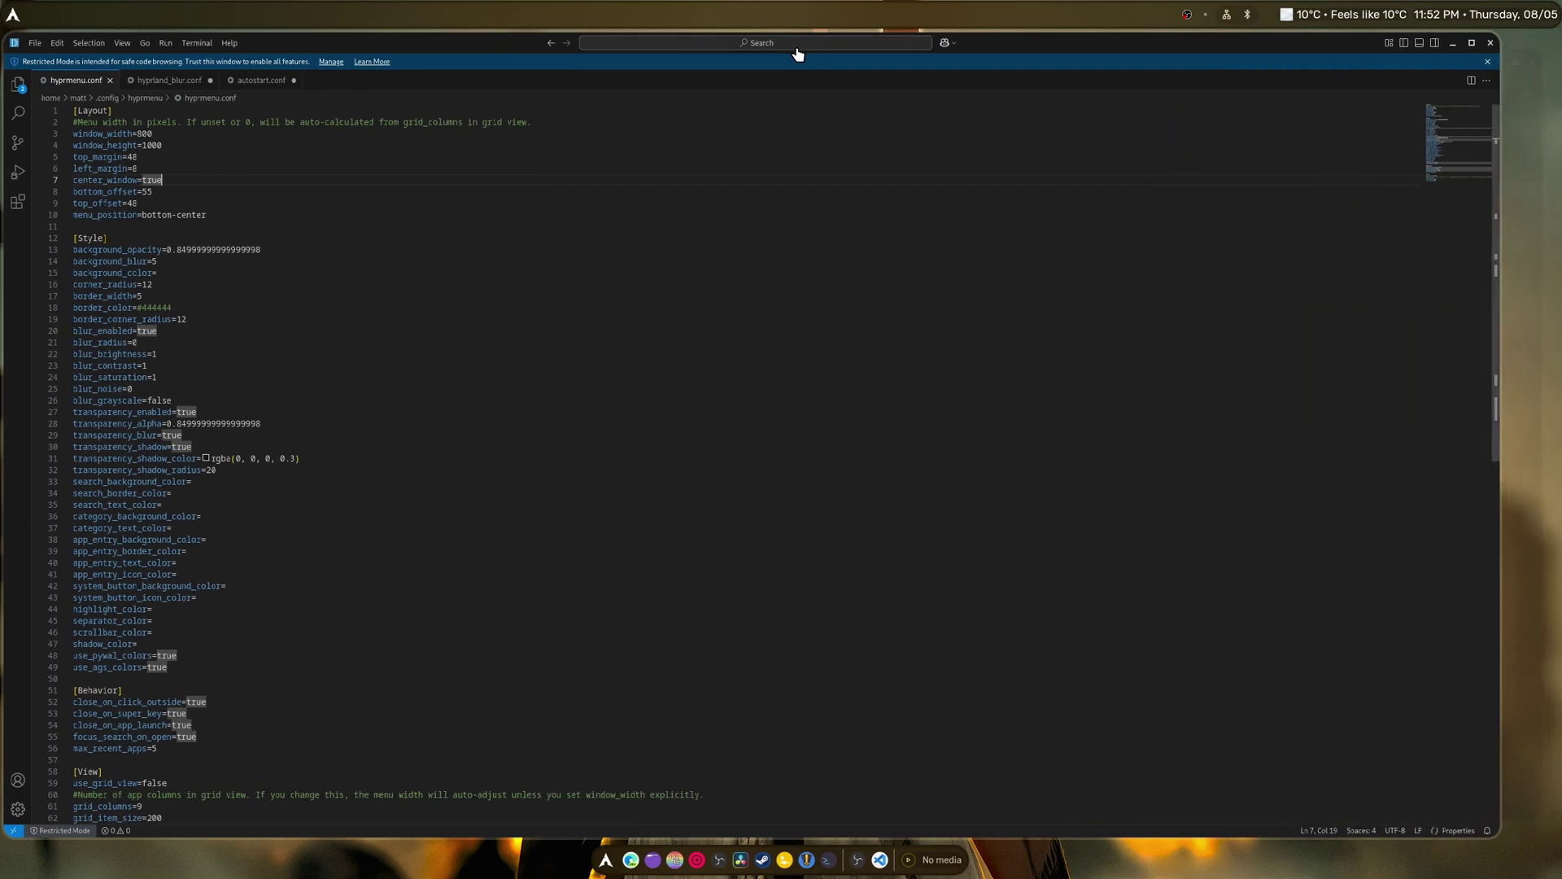
left_click(1547, 43)
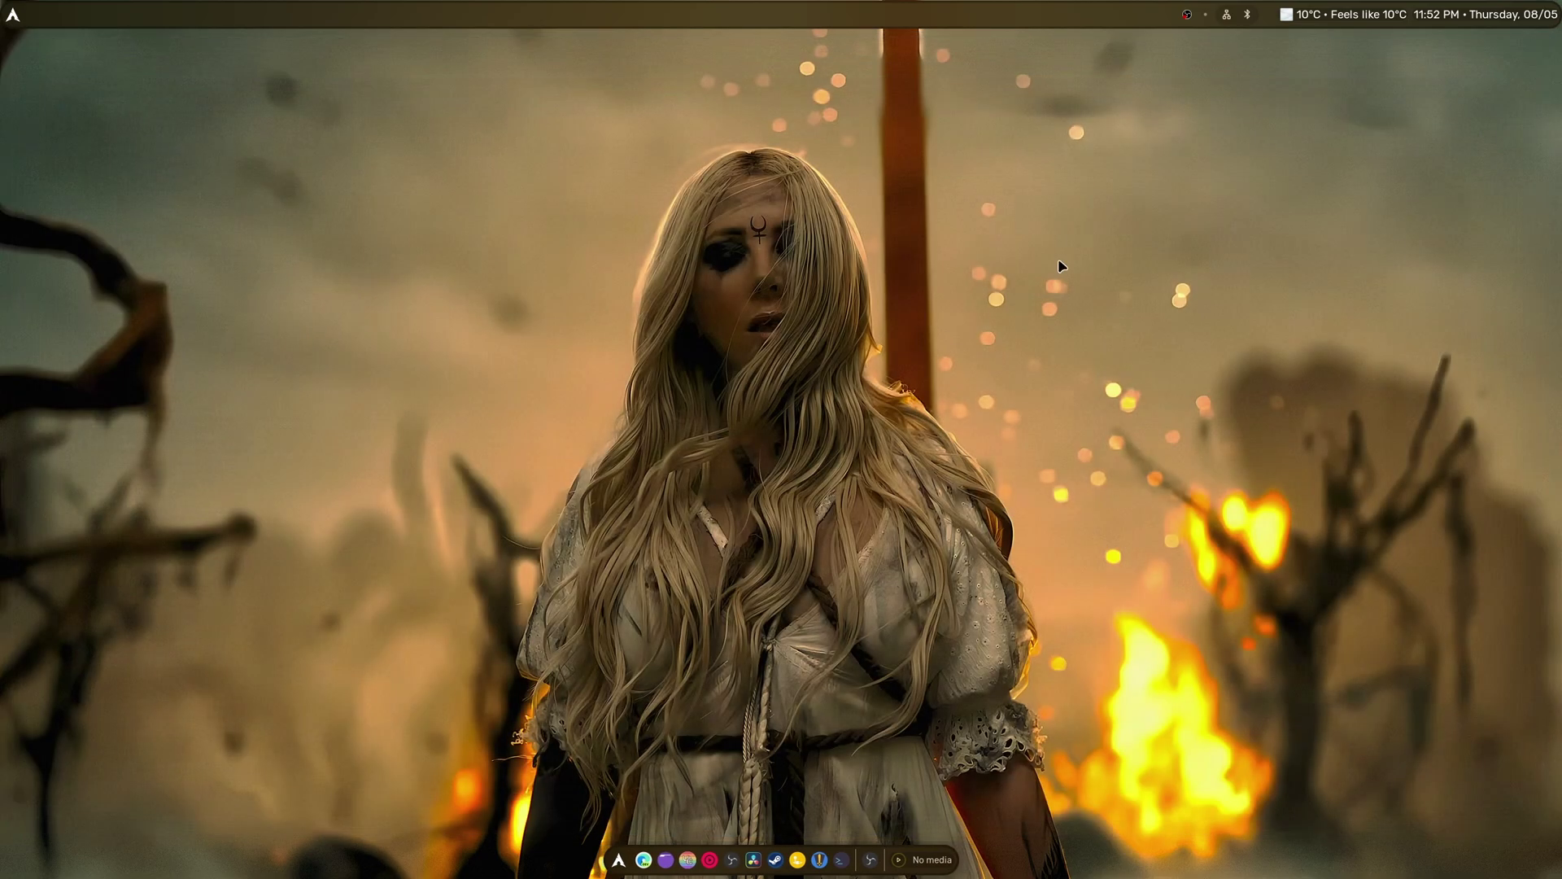
left_click(614, 860)
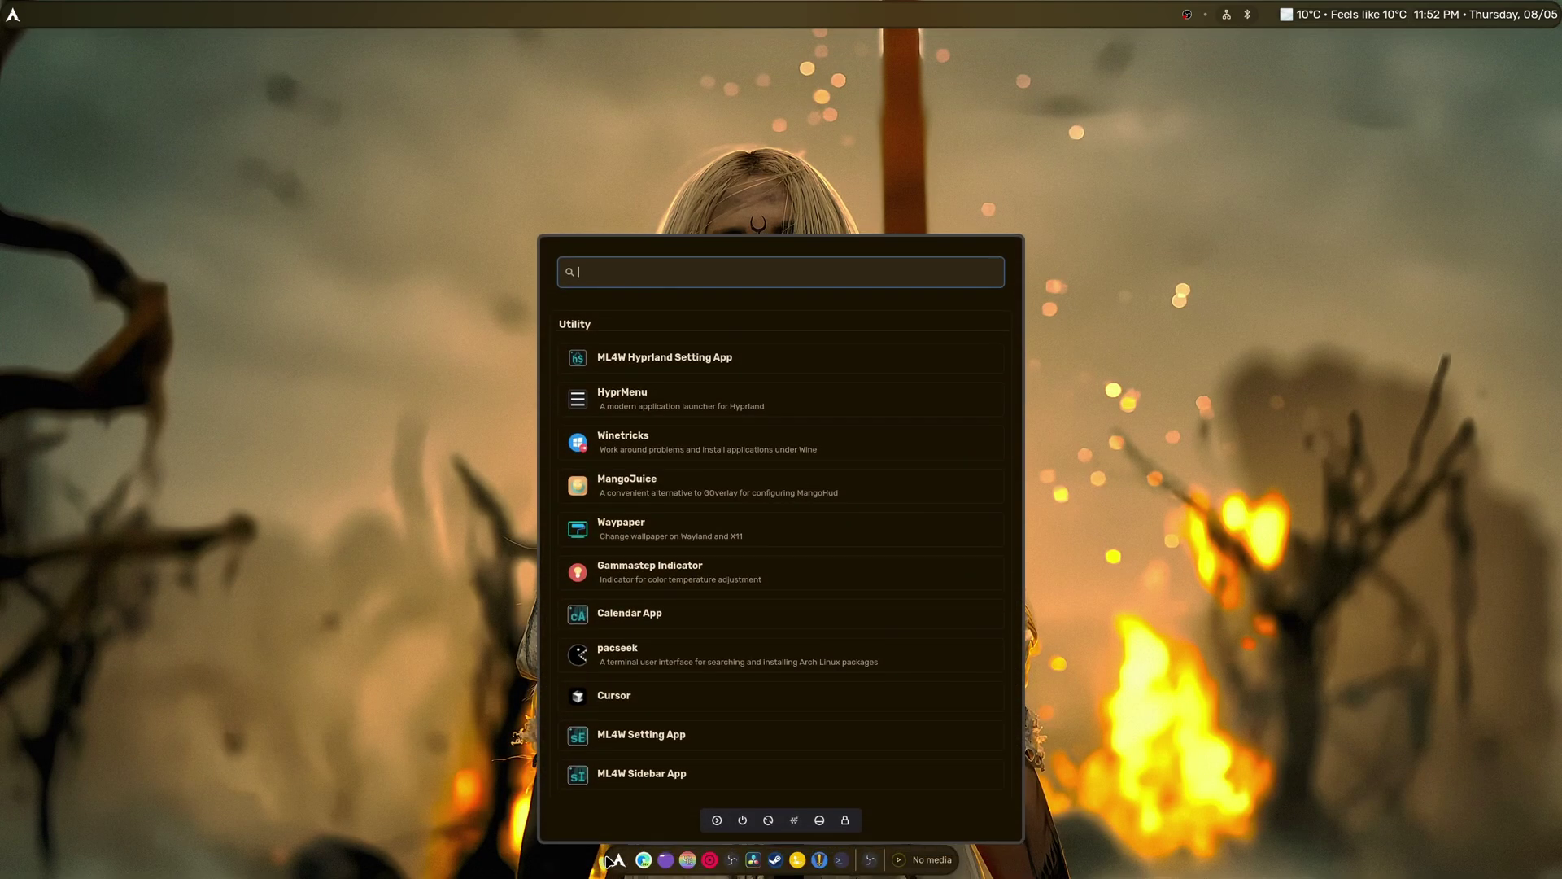